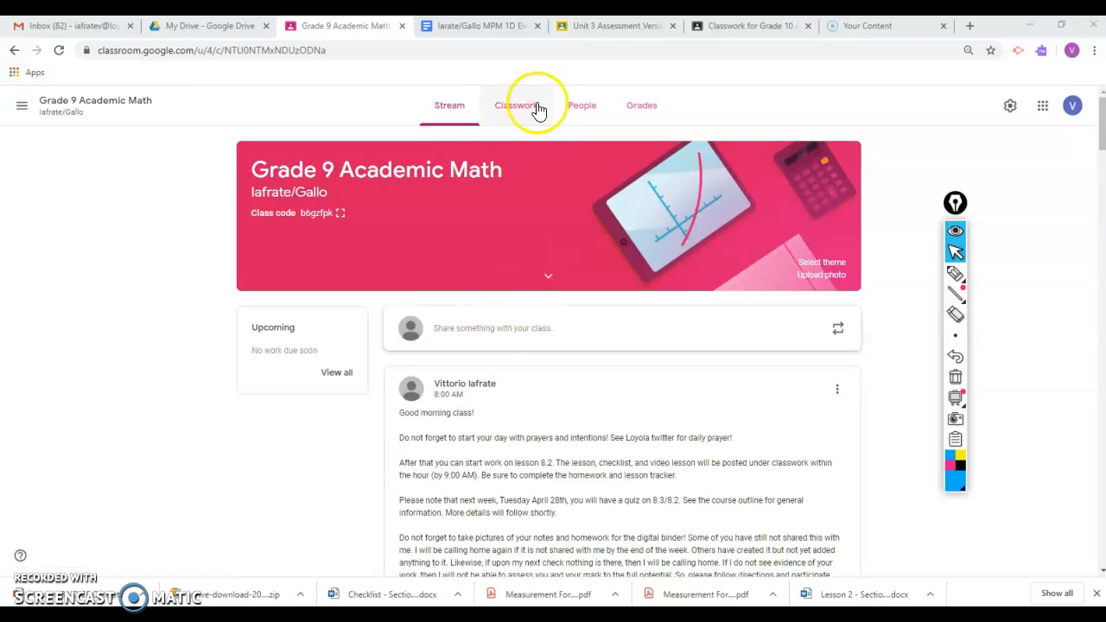
# - Open the electronic binder document attached to the Digital Binder assignment in the Grade 9 Academic Math classwork
pyautogui.click(536, 118)
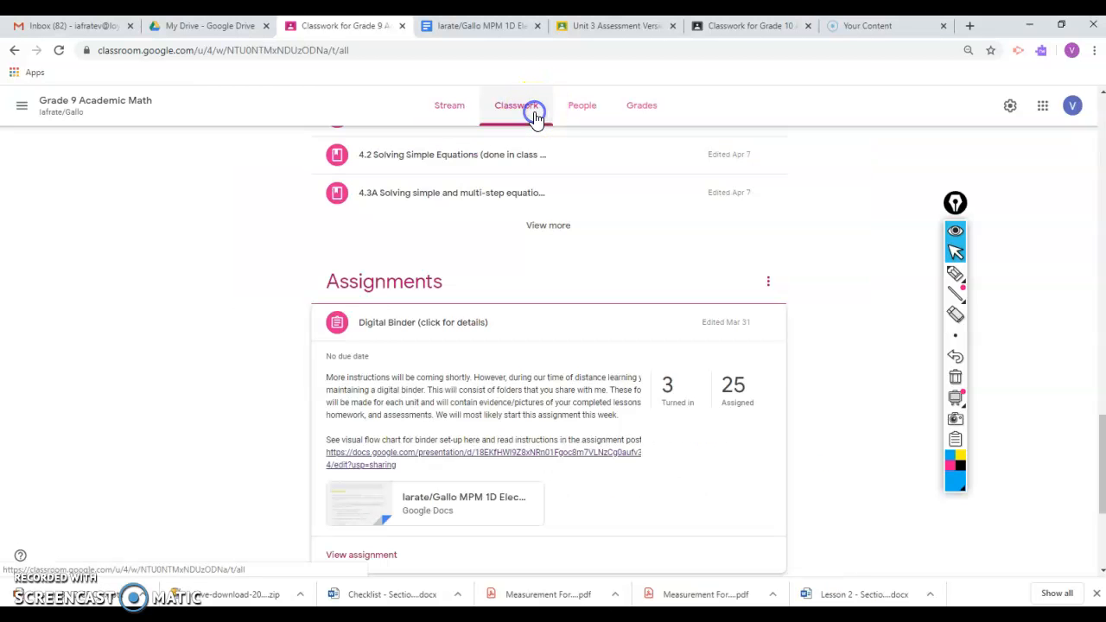
pyautogui.scroll(10, 559, 224)
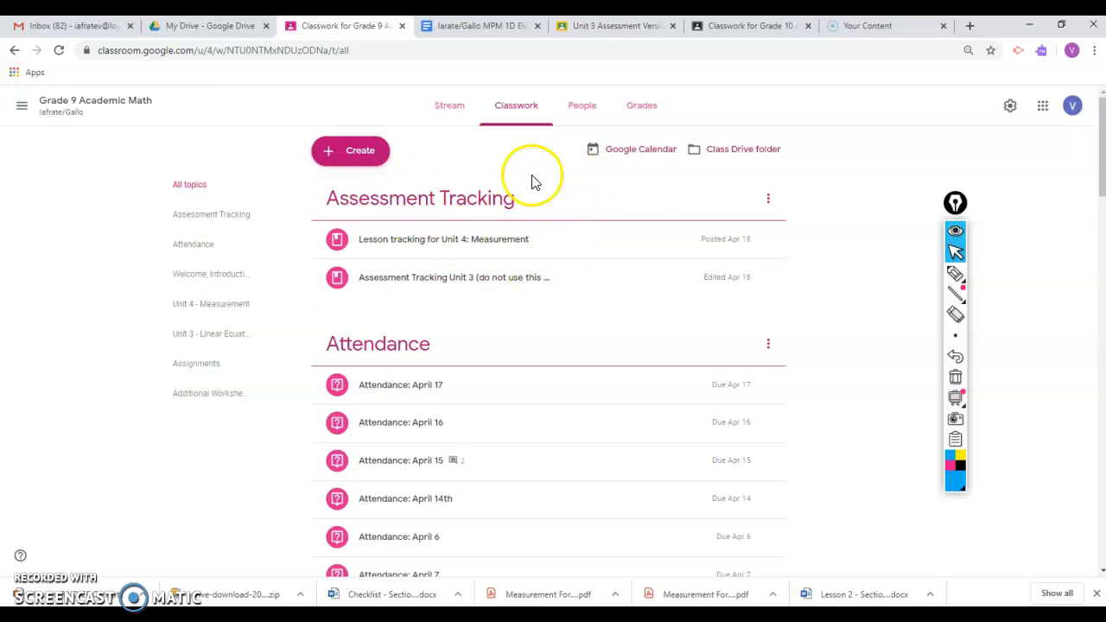
pyautogui.scroll(-2, 566, 263)
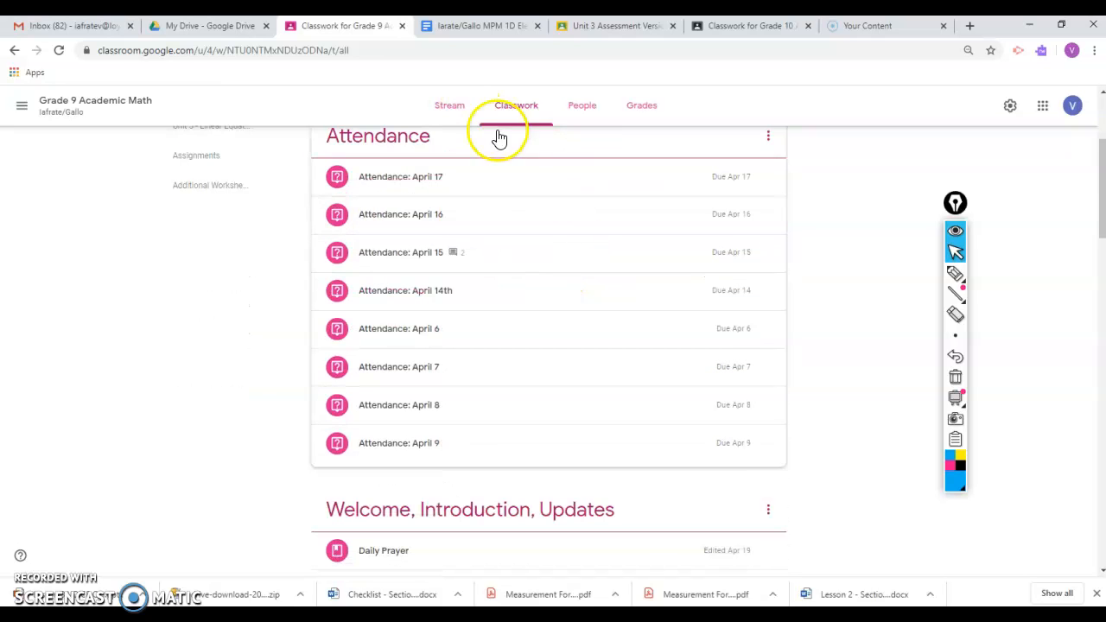
pyautogui.scroll(2, 518, 229)
pyautogui.scroll(-5, 510, 313)
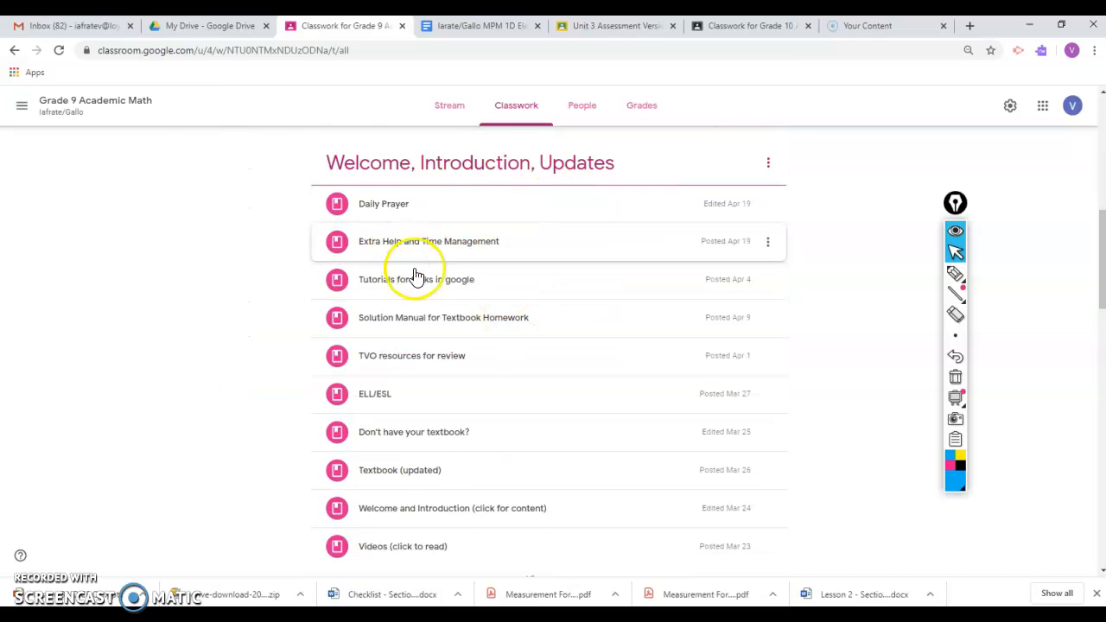
pyautogui.scroll(-5, 496, 351)
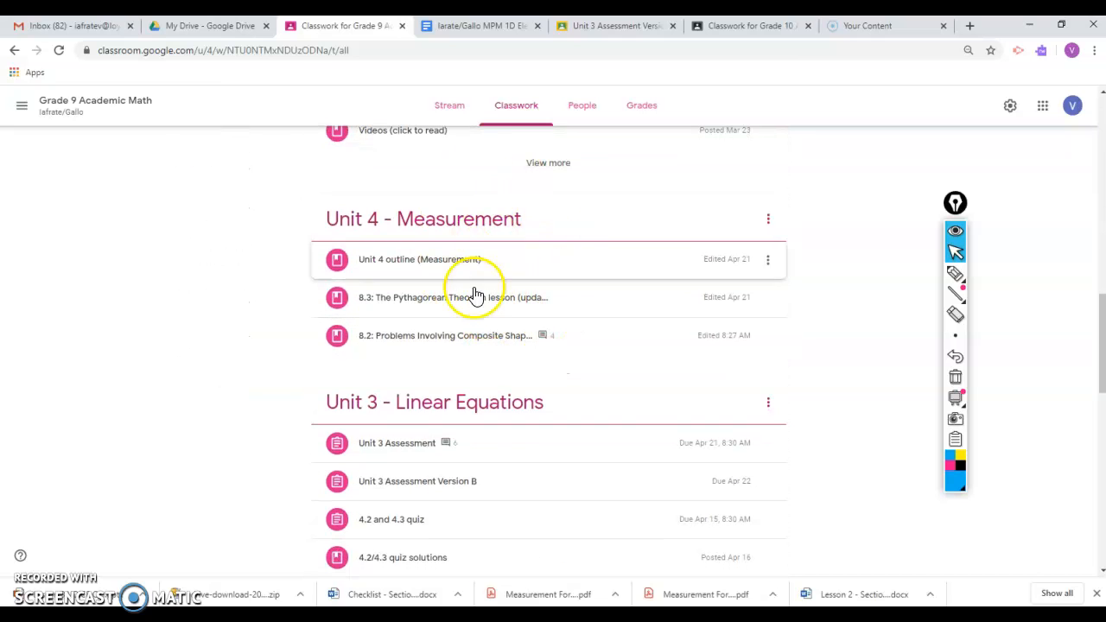
pyautogui.scroll(-4, 552, 370)
pyautogui.scroll(-4, 553, 371)
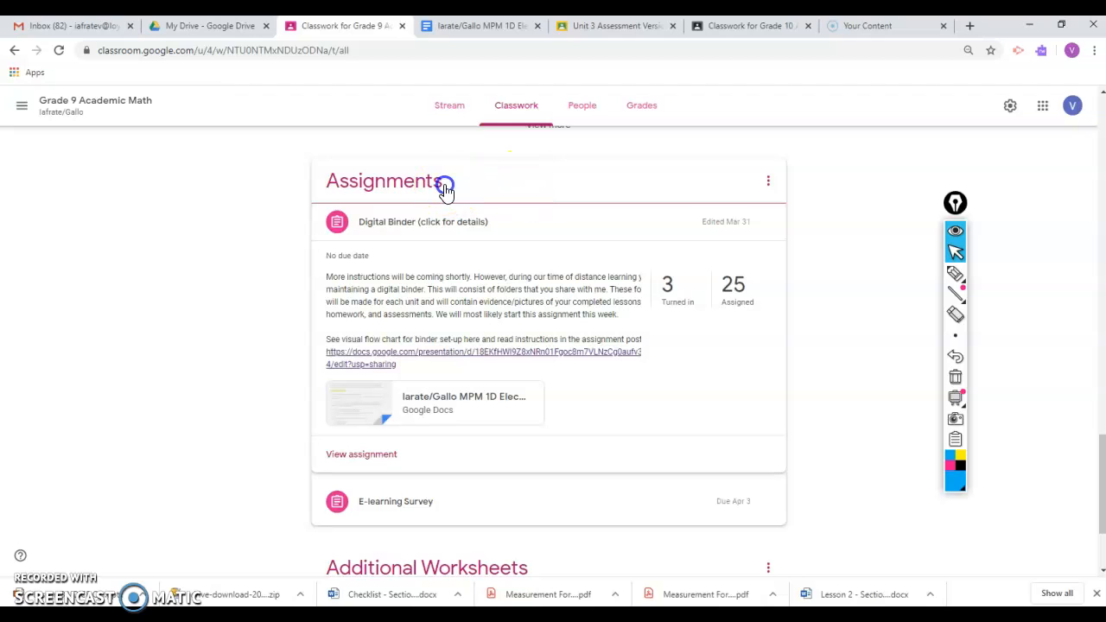
pyautogui.click(486, 228)
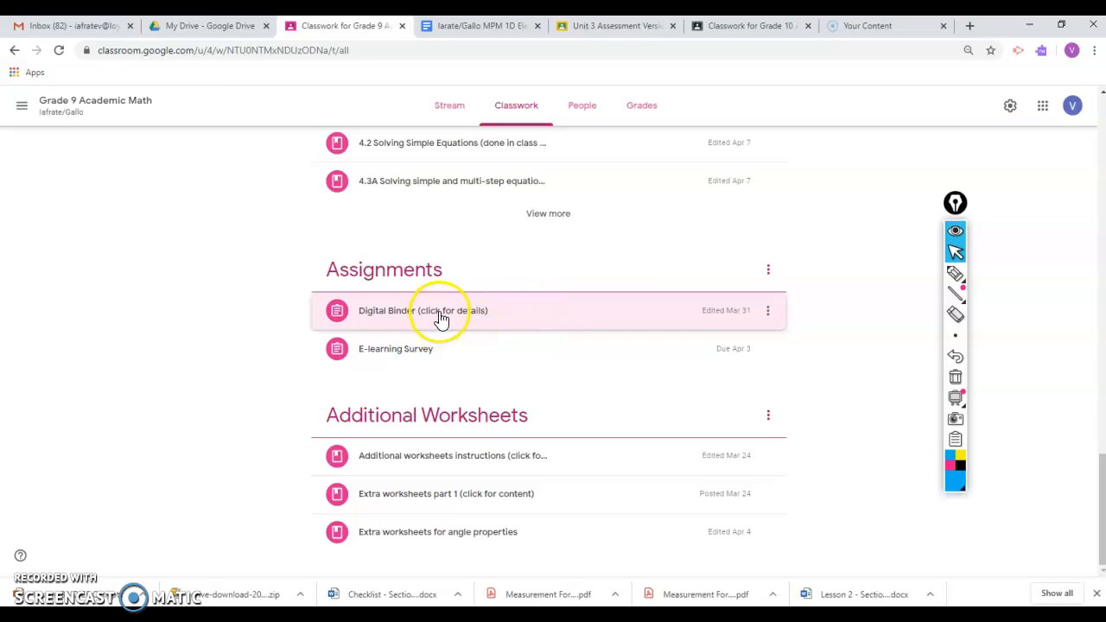
pyautogui.click(440, 319)
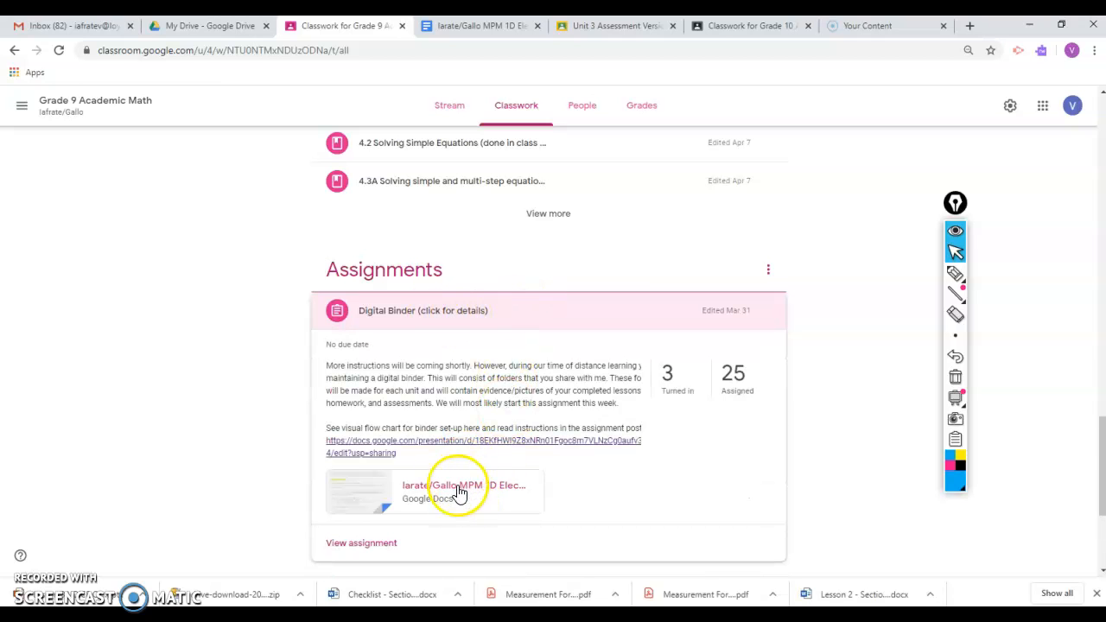
pyautogui.click(486, 489)
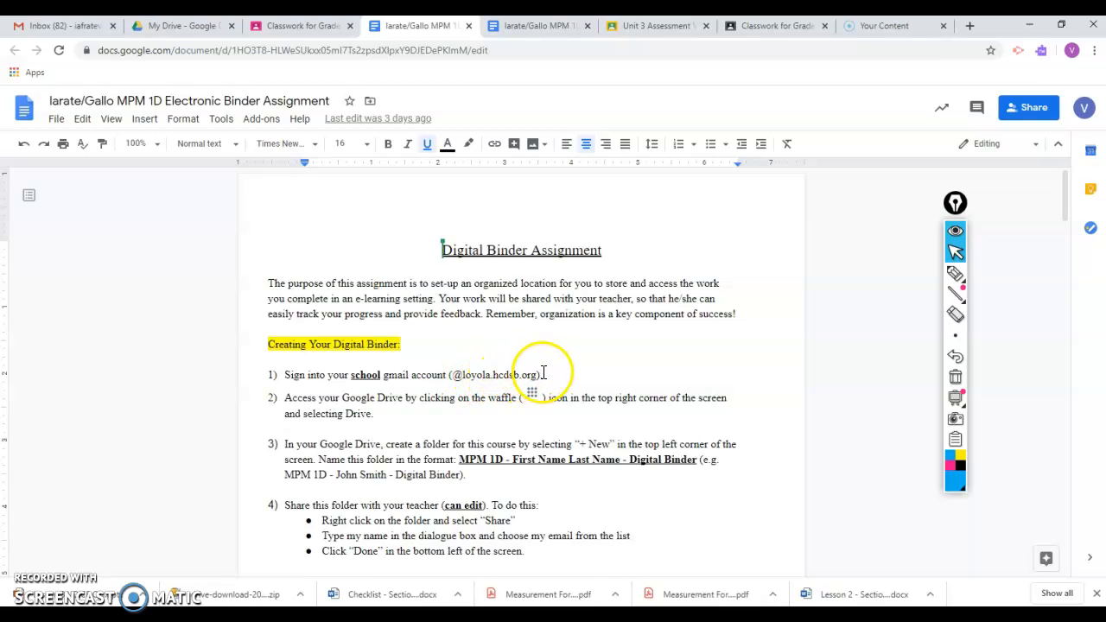
# - Switch to Gmail to view the Google apps list containing Drive, and return to the binder assignment document
pyautogui.click(69, 35)
pyautogui.click(985, 109)
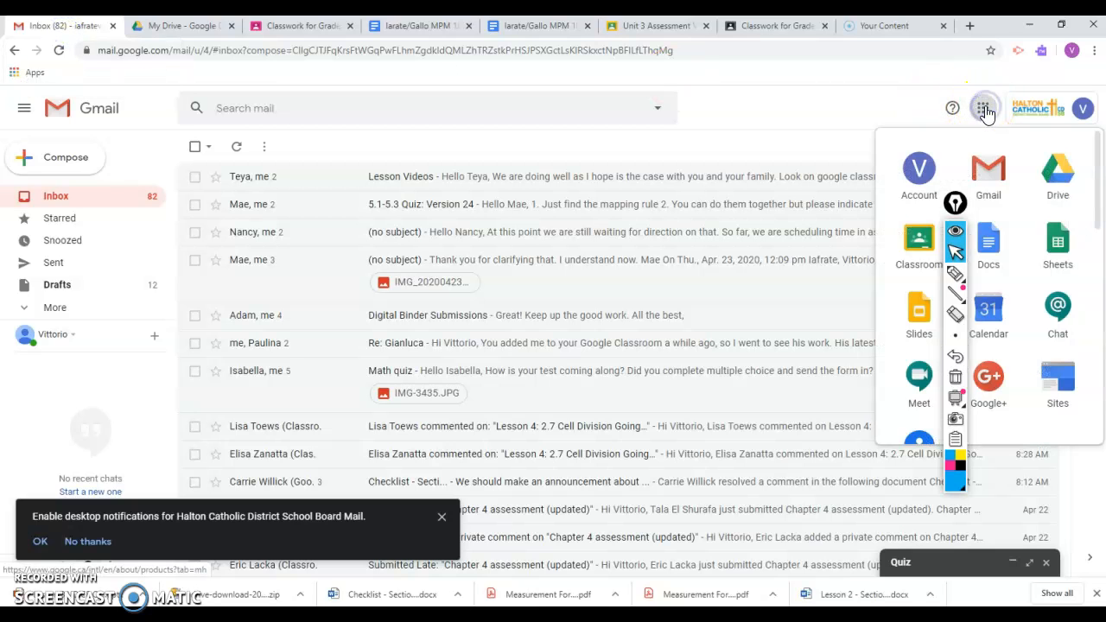
pyautogui.click(421, 28)
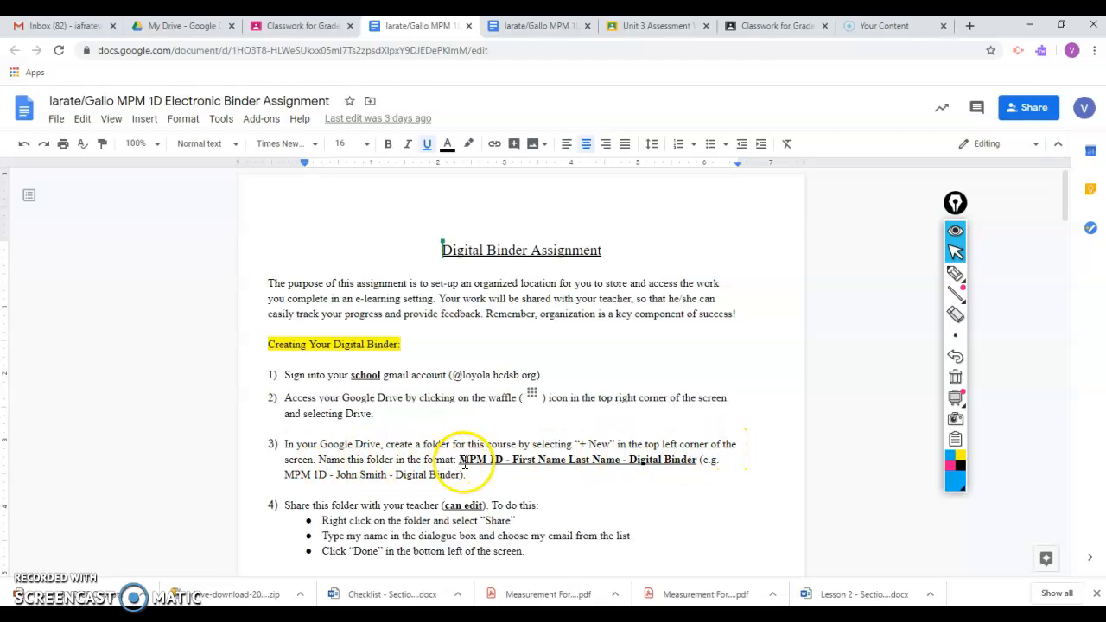
# - Copy the folder name format "MPM 1D - First Name Last Name - Digital Binder" and paste it as a new Google Drive folder's name
pyautogui.moveTo(488, 460); pyautogui.dragTo(697, 466)
pyautogui.hotkey('ctrl', 'c')
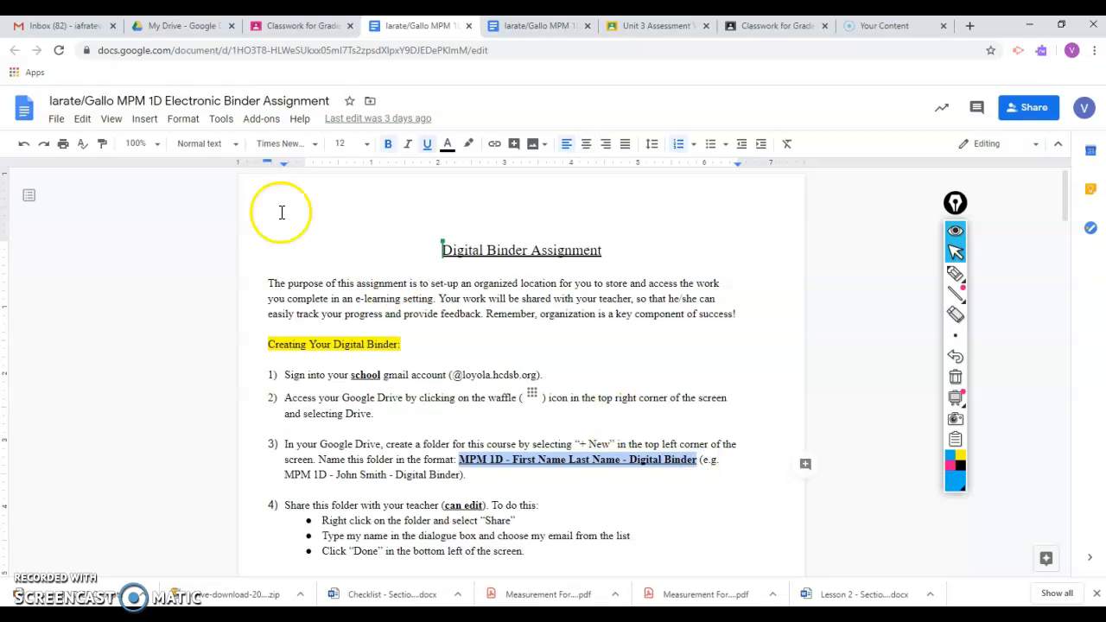
pyautogui.click(181, 26)
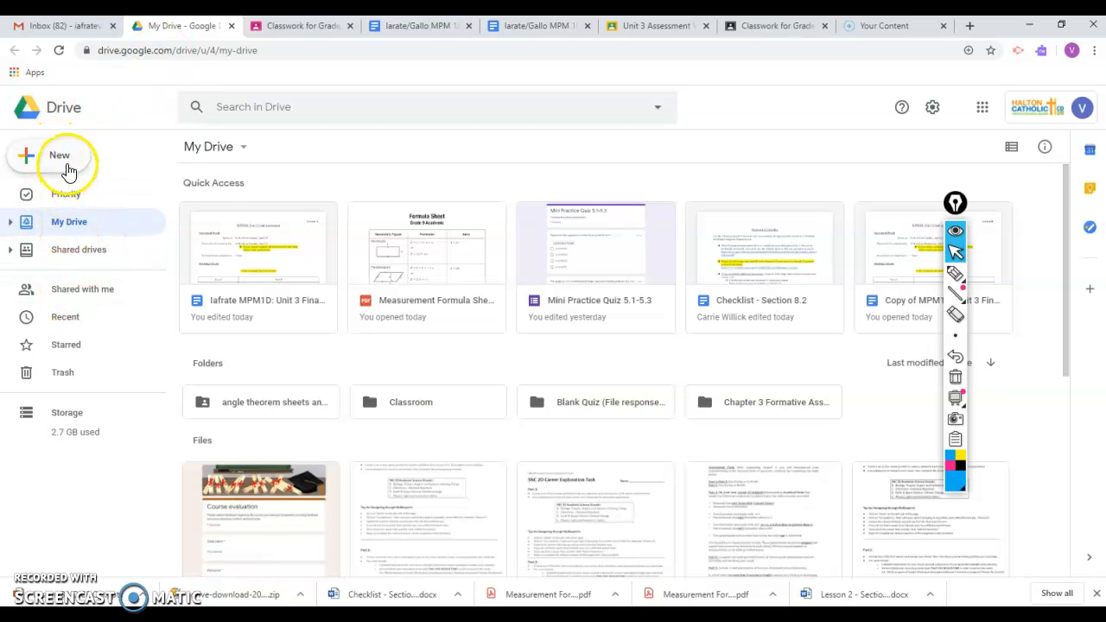
pyautogui.click(69, 171)
pyautogui.click(81, 171)
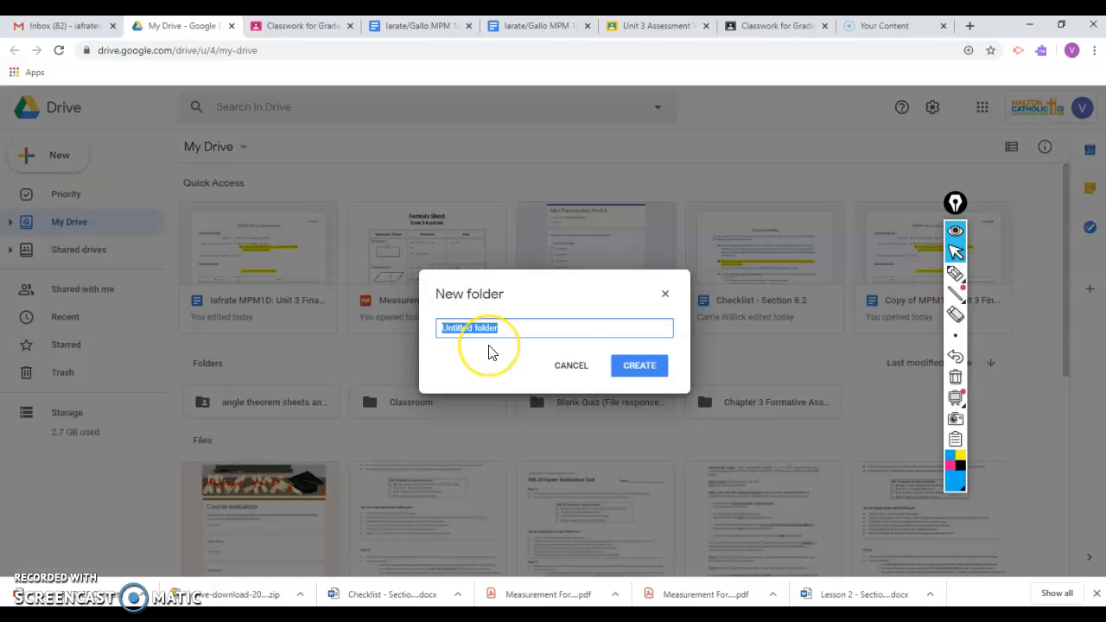
pyautogui.hotkey('ctrl', 'v')
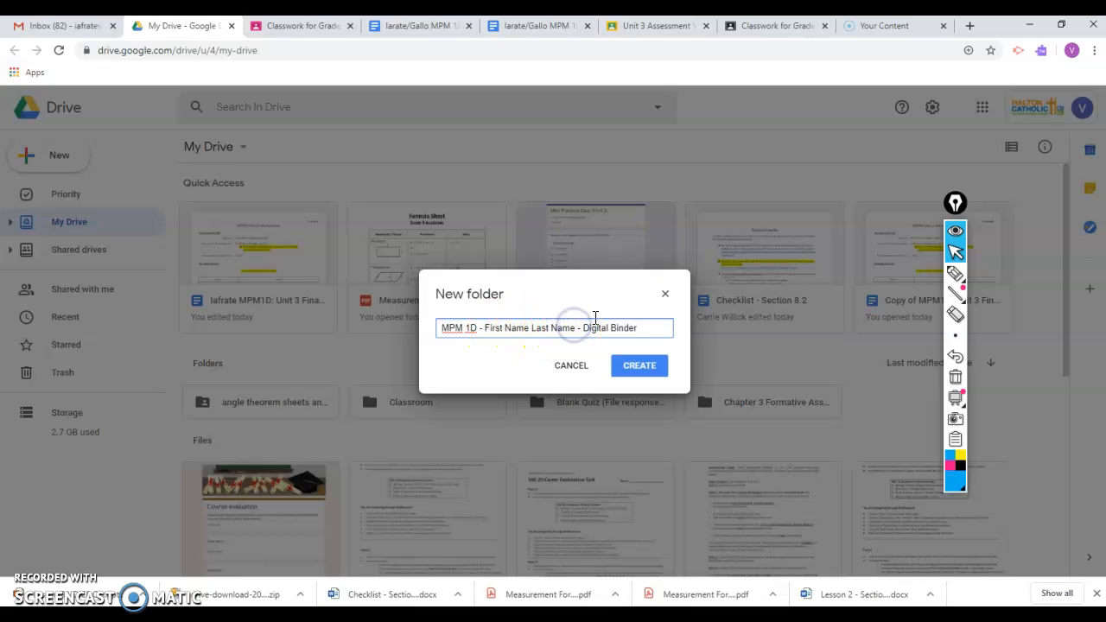
# - Replace the first and last name placeholder with the student's full name, create the folder and locate it in My Drive
pyautogui.press('BackSpace')
pyautogui.press('BackSpace')
pyautogui.press('BackSpace')
pyautogui.press('BackSpace')
pyautogui.press('BackSpace')
pyautogui.press('BackSpace')
pyautogui.press('BackSpace')
pyautogui.press('BackSpace')
pyautogui.press('BackSpace')
pyautogui.press('BackSpace')
pyautogui.press('BackSpace')
pyautogui.press('BackSpace')
pyautogui.press('BackSpace')
pyautogui.press('BackSpace')
pyautogui.press('BackSpace')
pyautogui.press('BackSpace')
pyautogui.press('BackSpace')
pyautogui.press('BackSpace')
pyautogui.press('BackSpace')
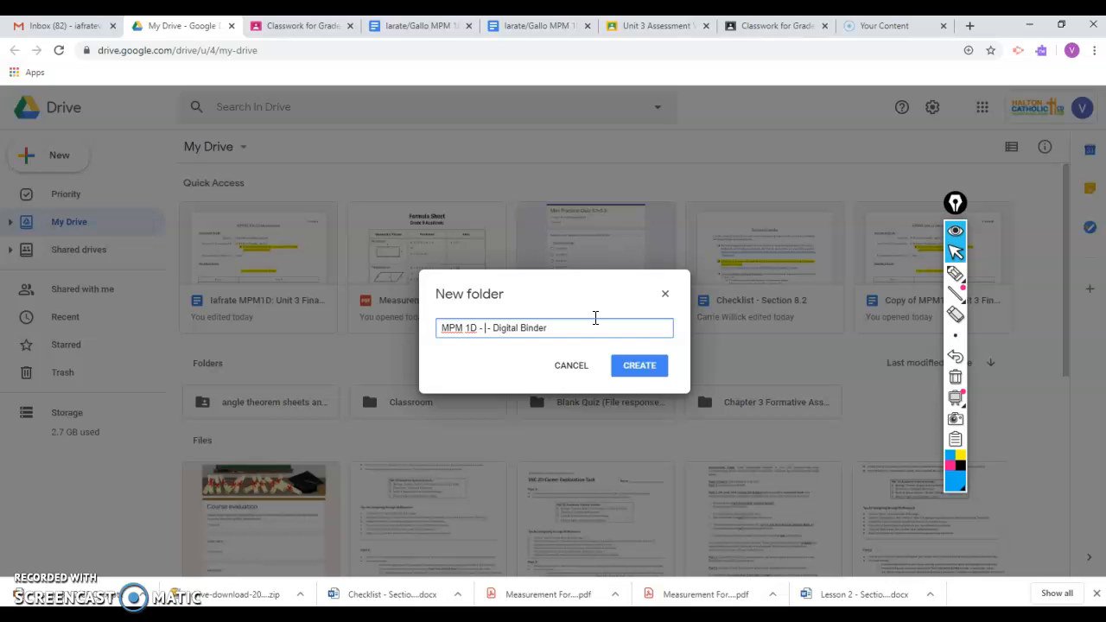
pyautogui.write('John Smith')
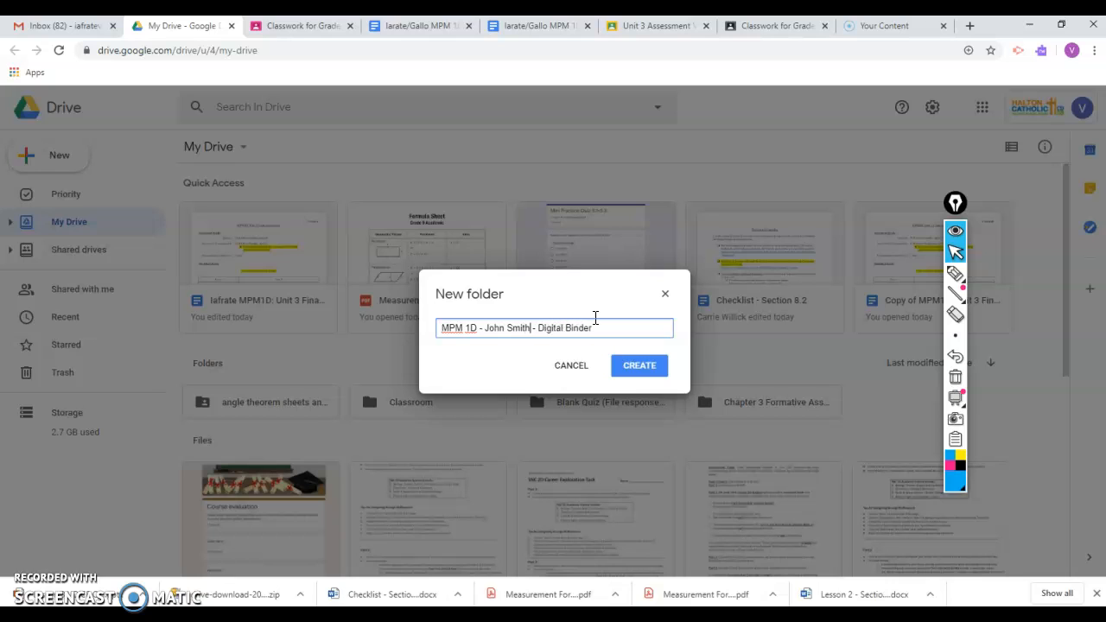
pyautogui.click(618, 368)
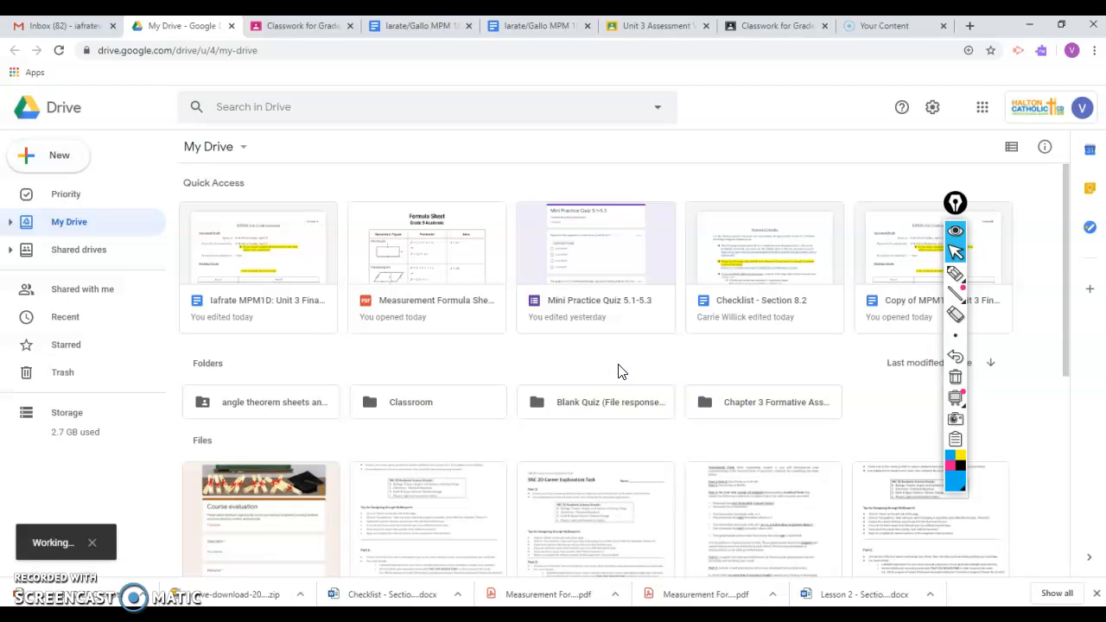
pyautogui.scroll(-1, 617, 372)
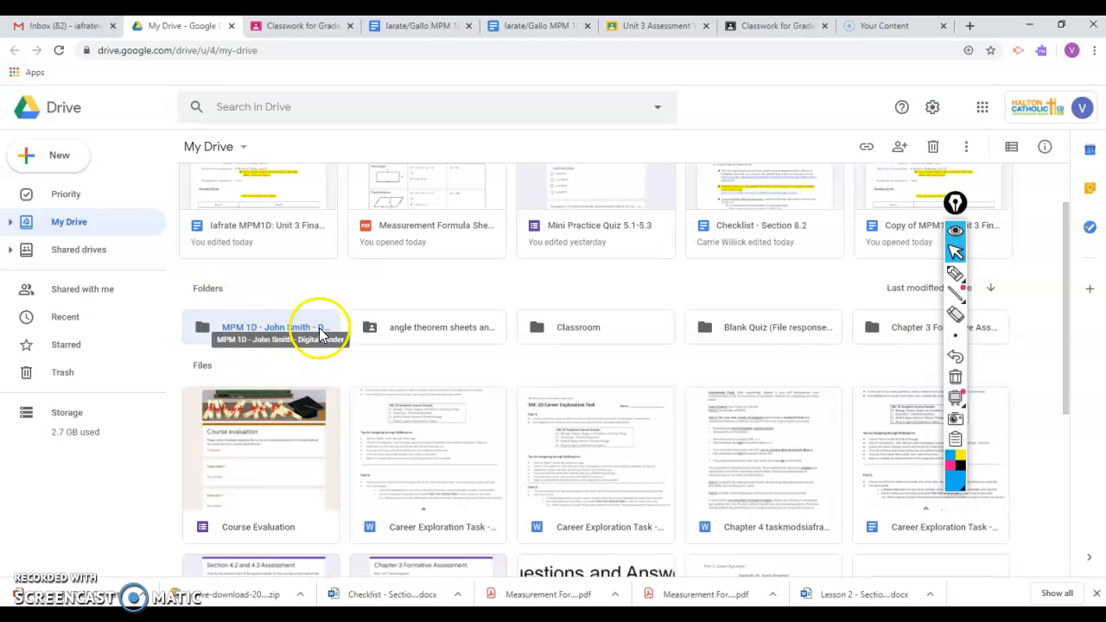
# - Close the duplicate copy of the binder assignment document and review the folder-sharing instructions in the remaining one
pyautogui.click(434, 33)
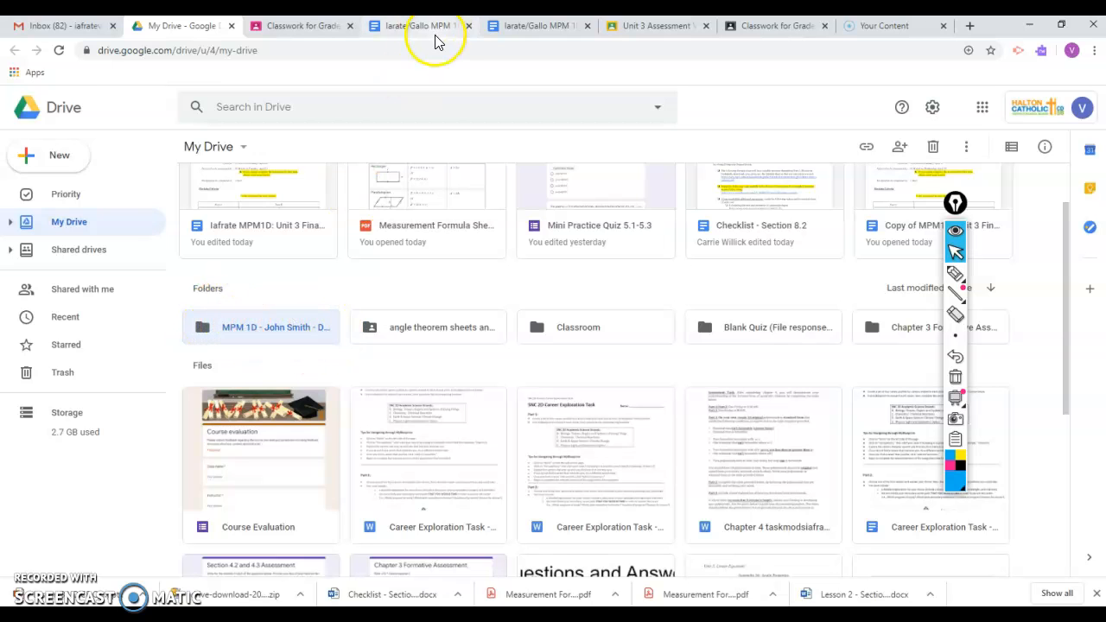
pyautogui.click(515, 28)
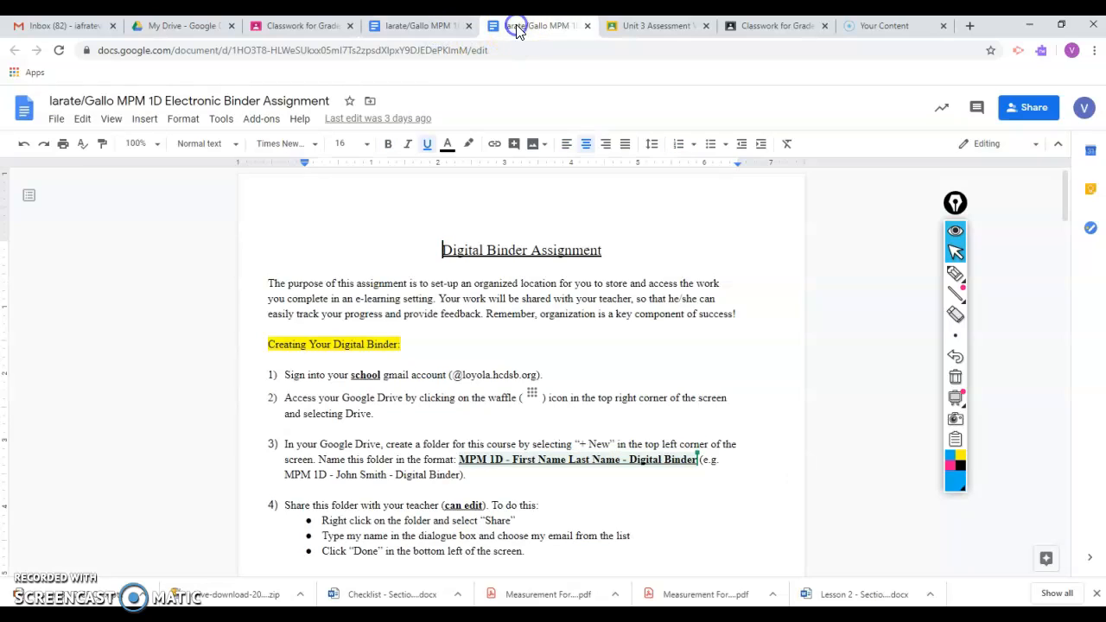
pyautogui.click(587, 27)
pyautogui.click(421, 27)
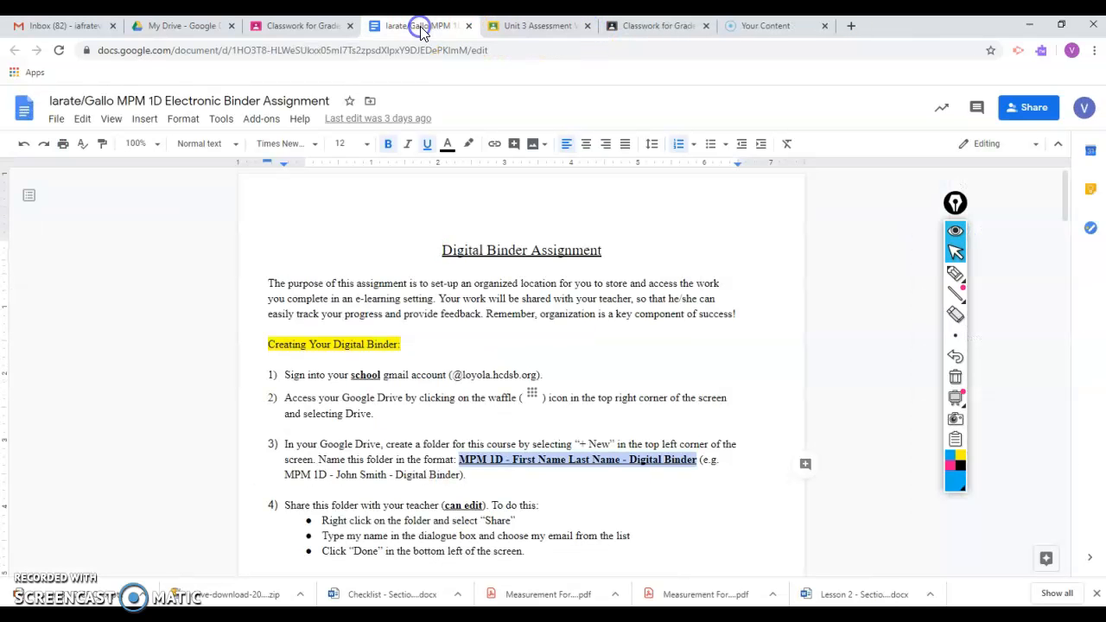
pyautogui.scroll(-3, 570, 276)
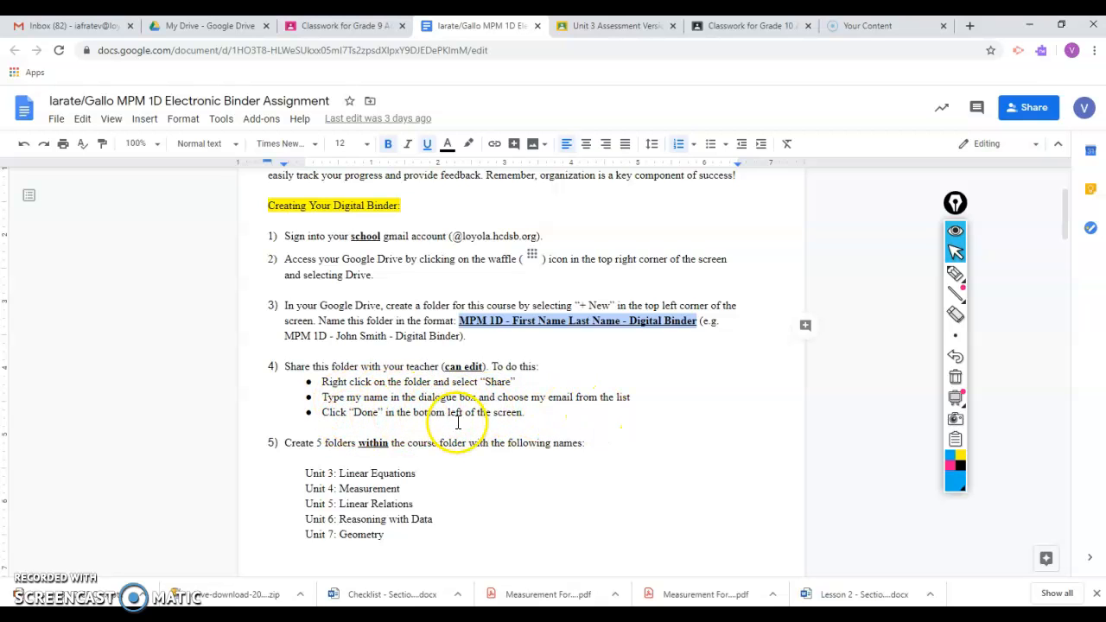
# - Share the new digital binder folder in Google Drive with the teacher's account, granting "Can organize, add, & edit" access
pyautogui.click(222, 32)
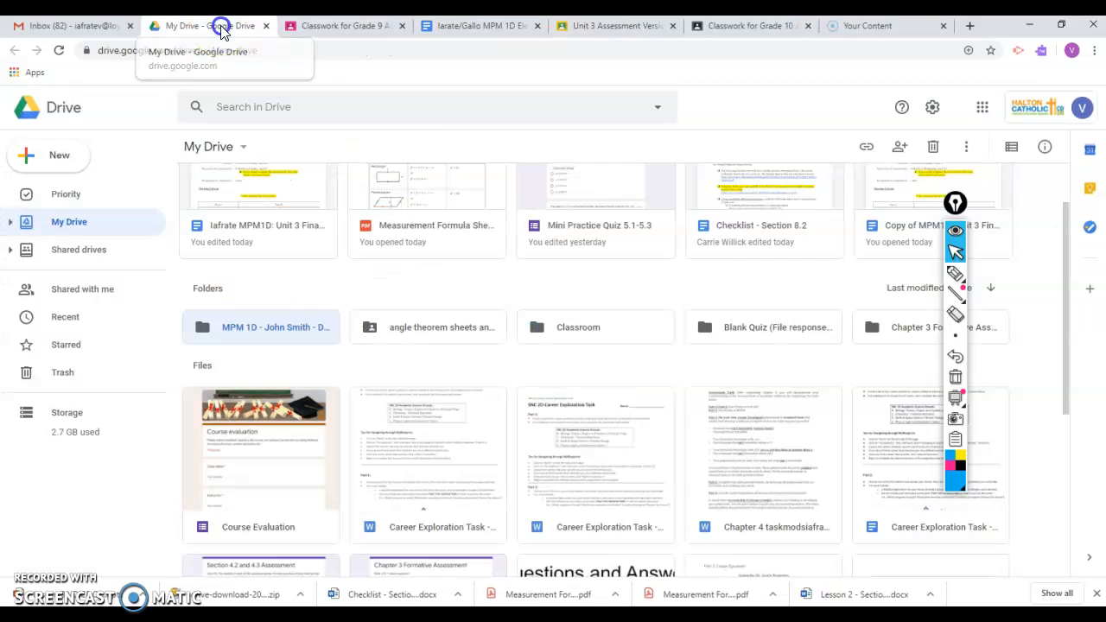
pyautogui.rightClick(268, 330)
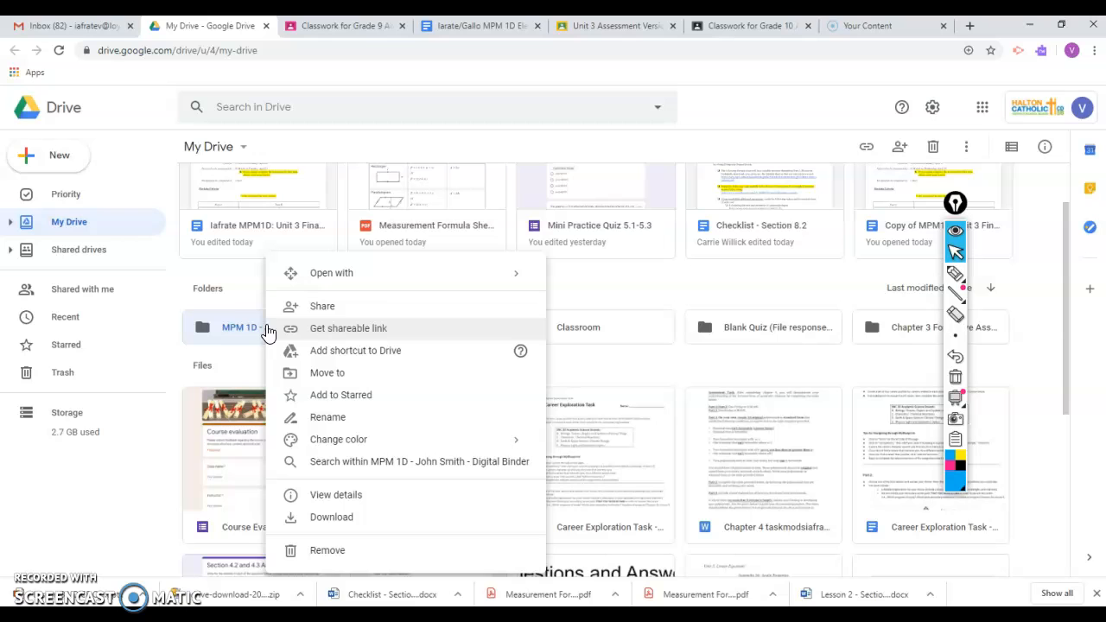
pyautogui.click(342, 310)
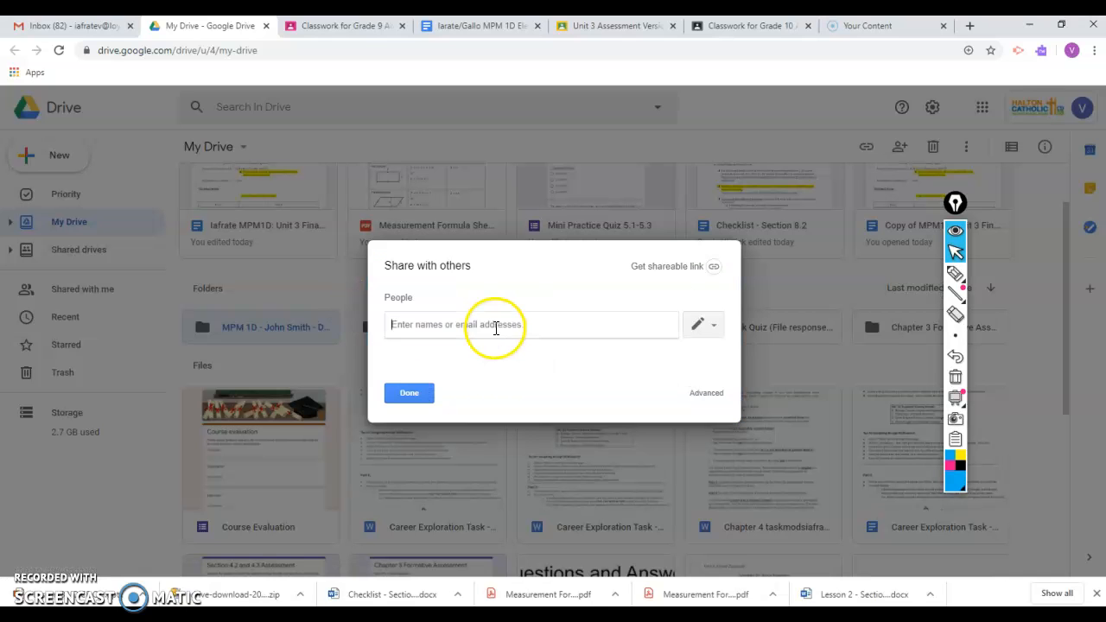
pyautogui.write('iafr')
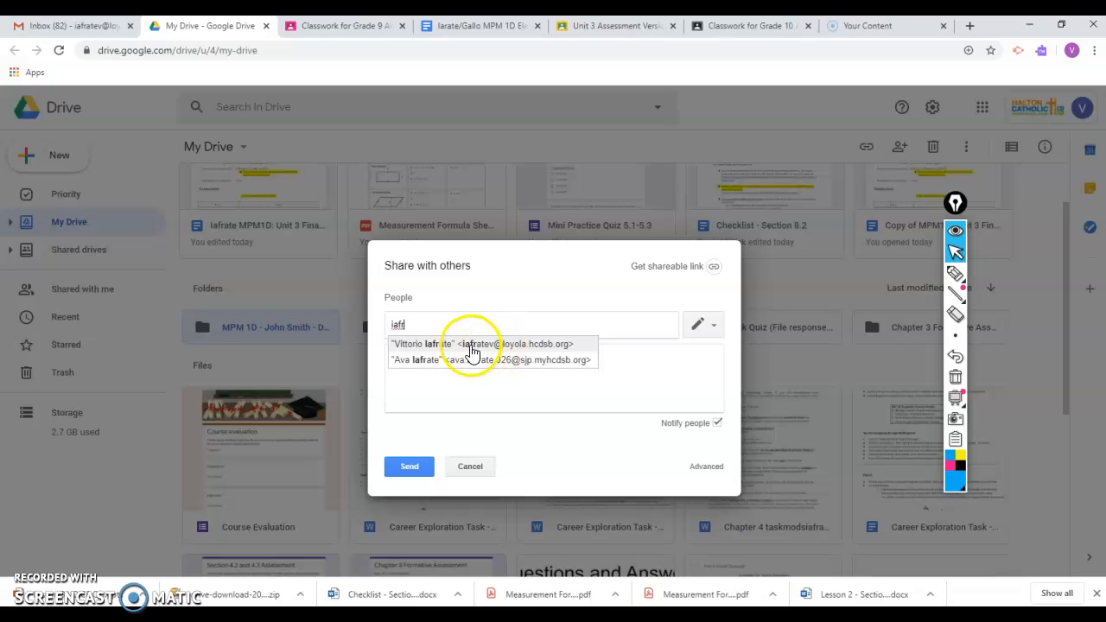
pyautogui.click(499, 346)
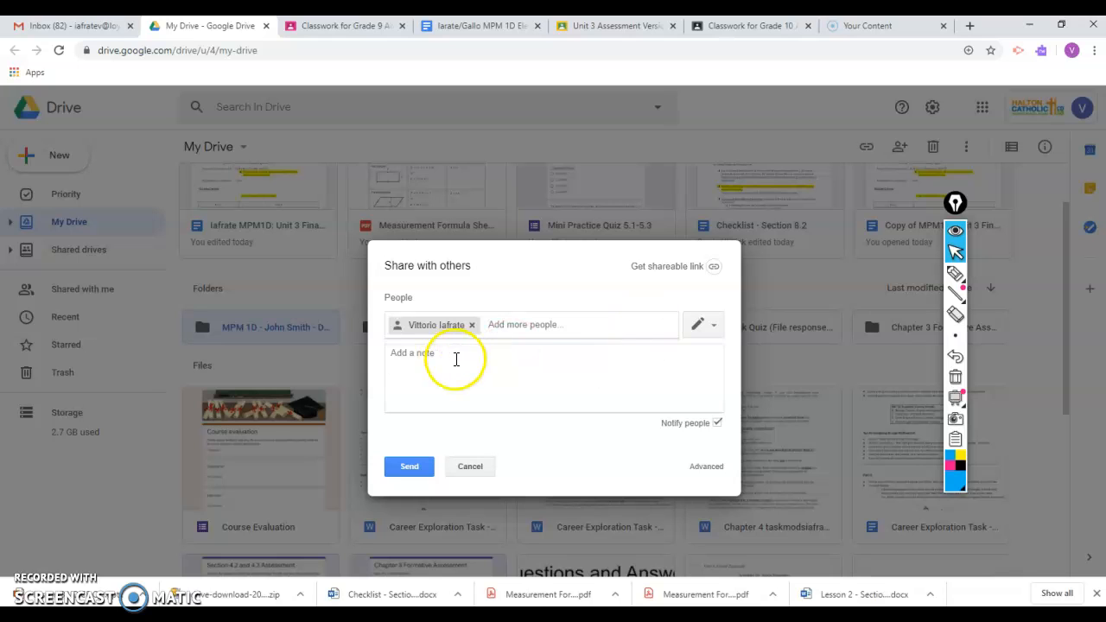
pyautogui.click(714, 329)
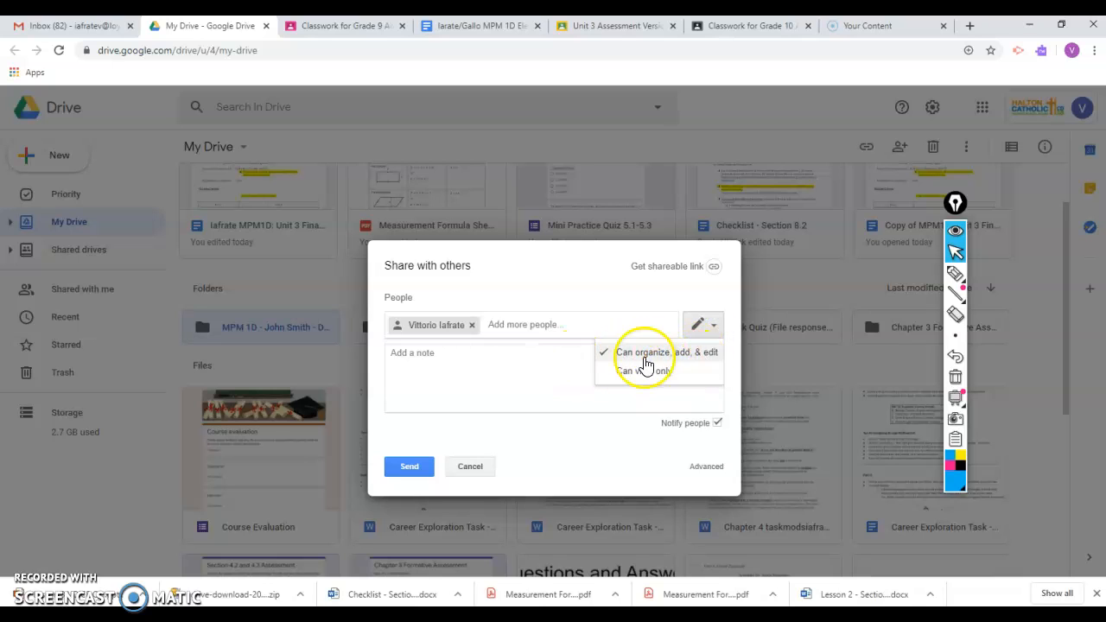
pyautogui.click(547, 441)
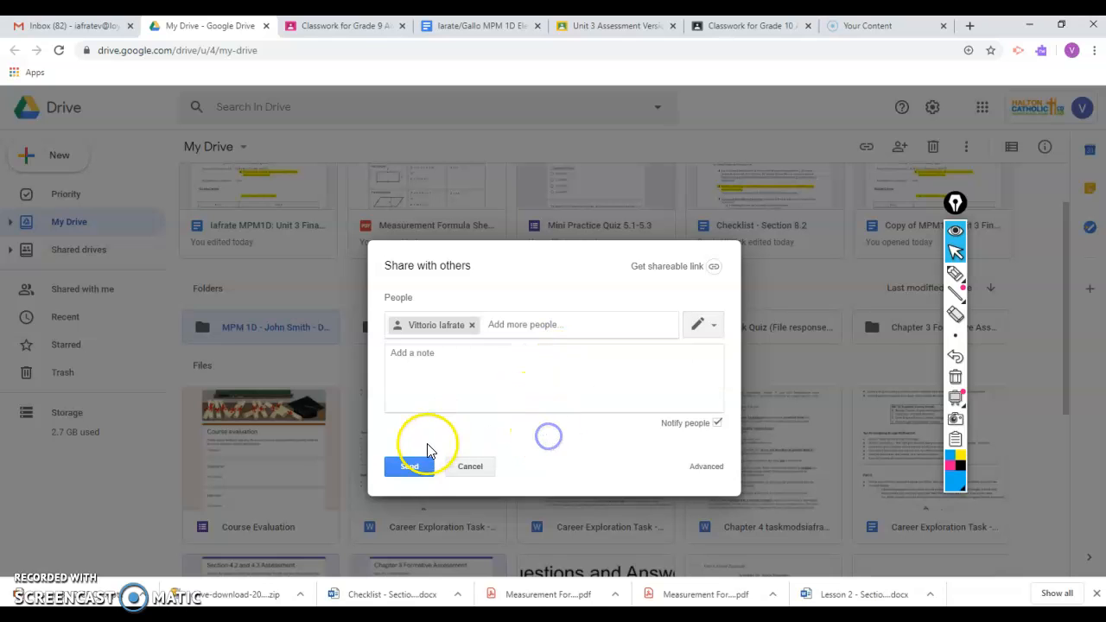
pyautogui.click(411, 465)
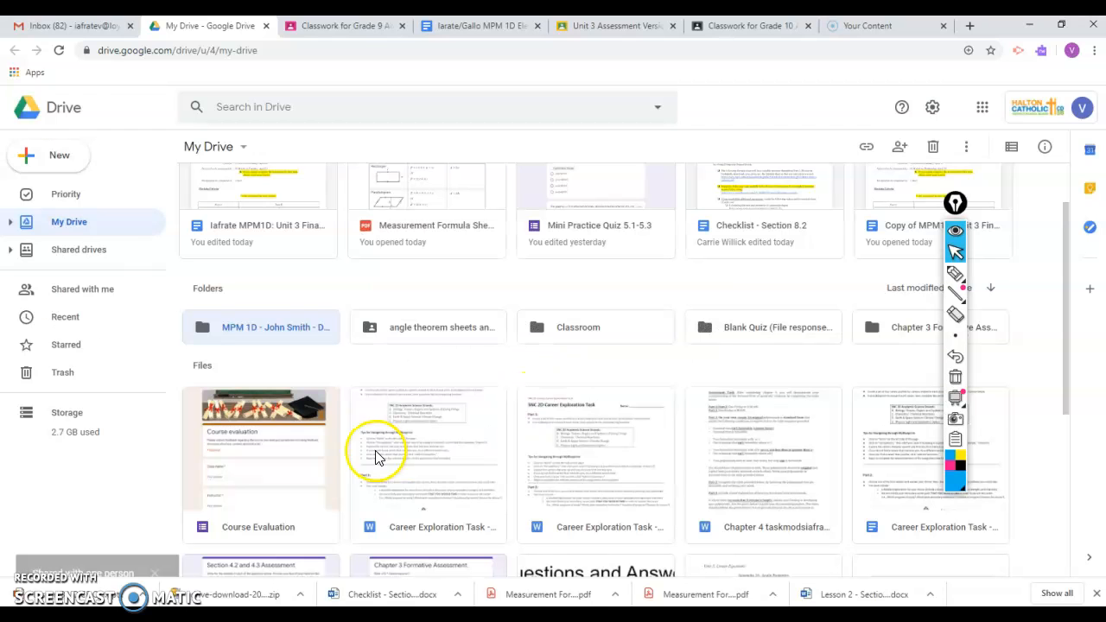
# - Select the shared binder folder and review the assignment document's instructions for creating five unit folders within it
pyautogui.click(256, 325)
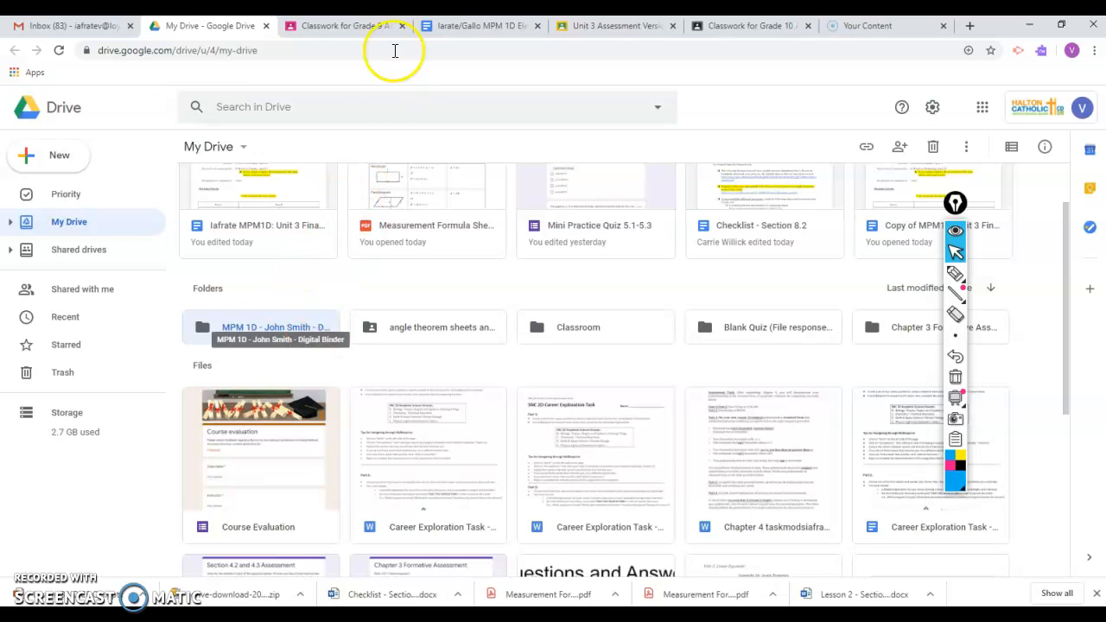
pyautogui.click(451, 26)
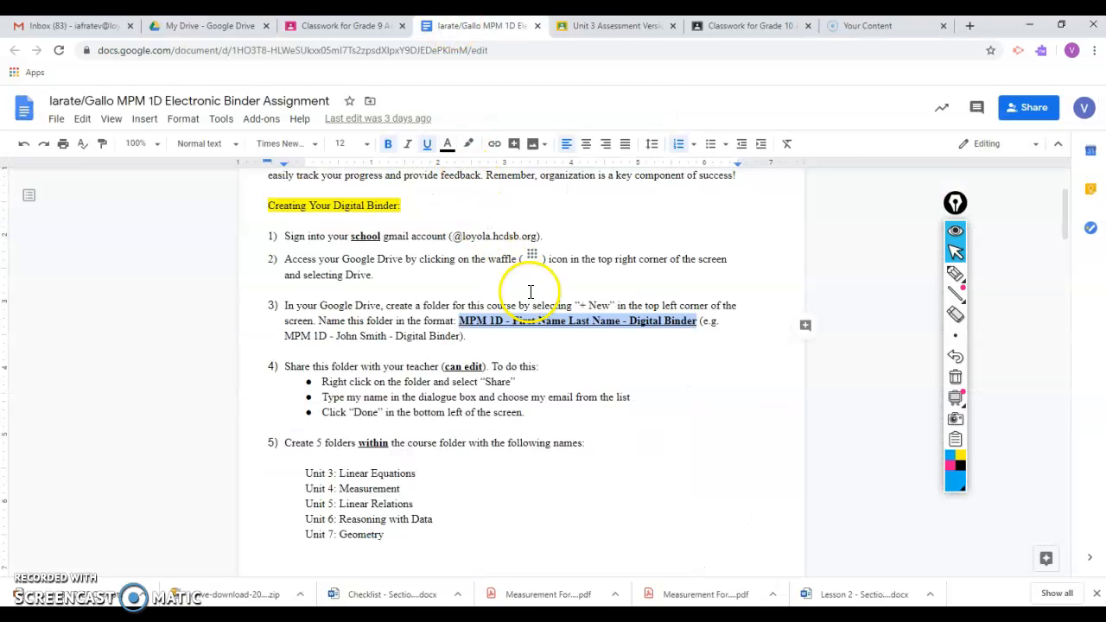
pyautogui.scroll(-1, 561, 363)
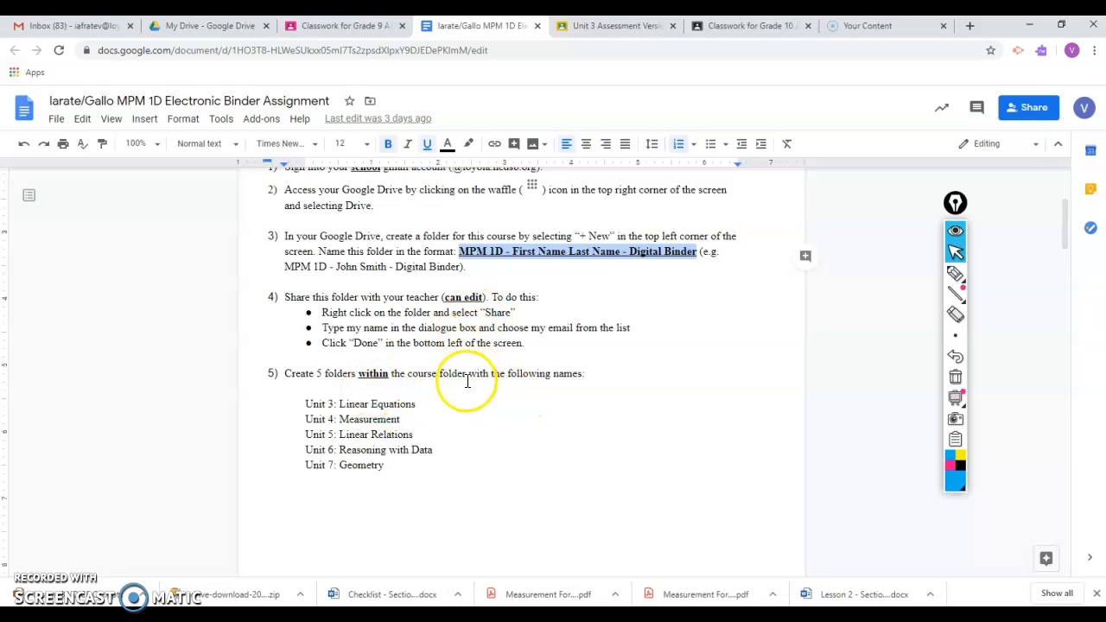
pyautogui.scroll(-2, 468, 380)
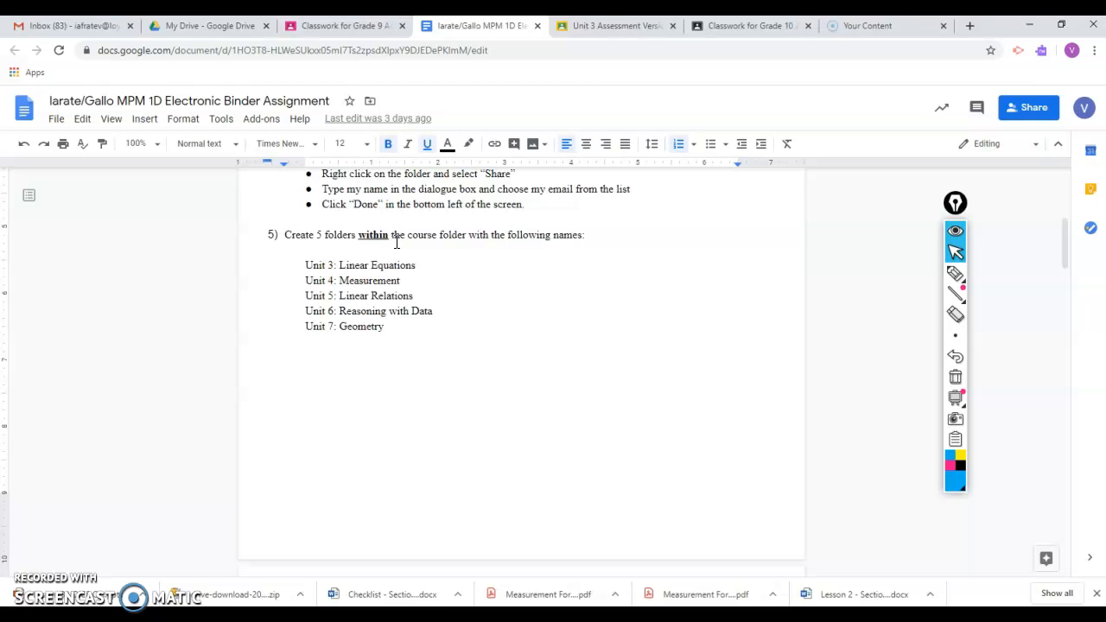
# - Review the unit folder names in the assignment document and open the student's MPM 1D digital binder folder in Google Drive
pyautogui.scroll(-4, 380, 293)
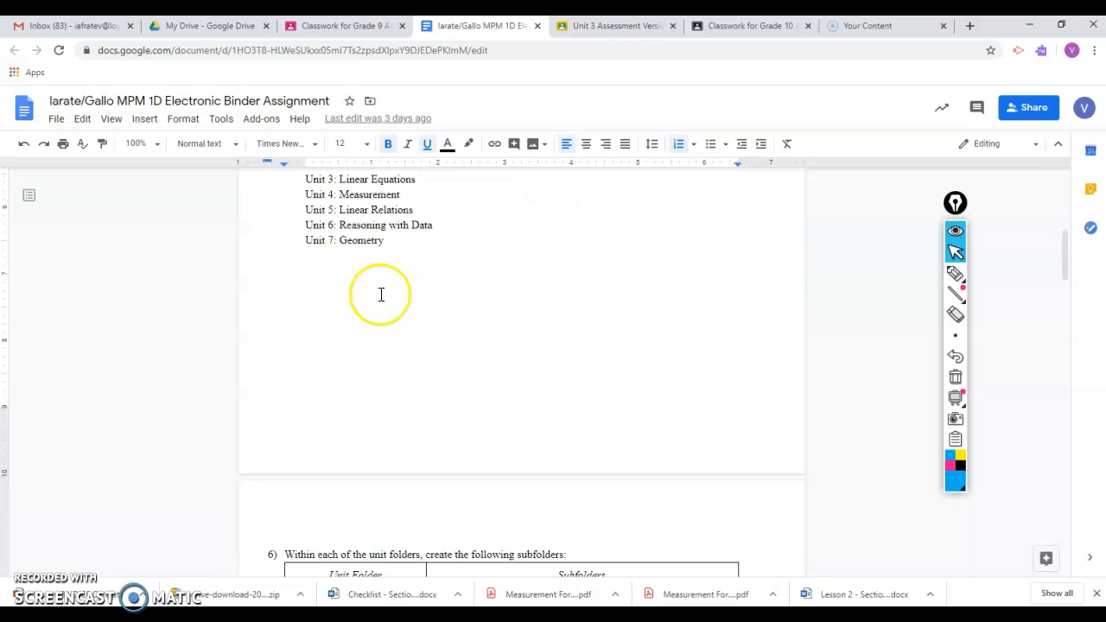
pyautogui.scroll(4, 380, 294)
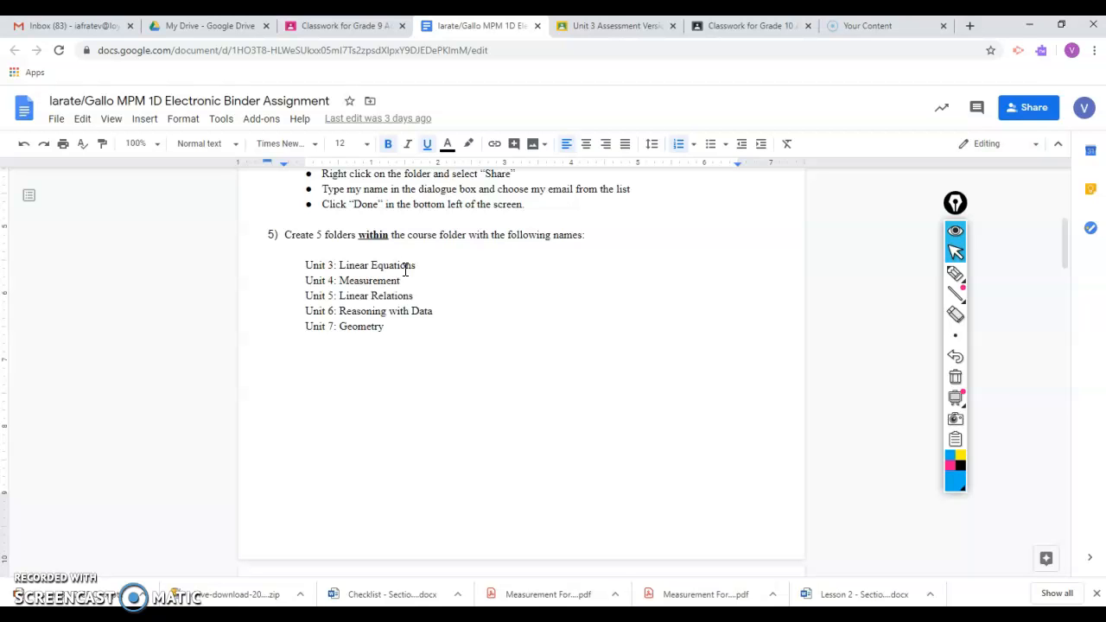
pyautogui.click(232, 31)
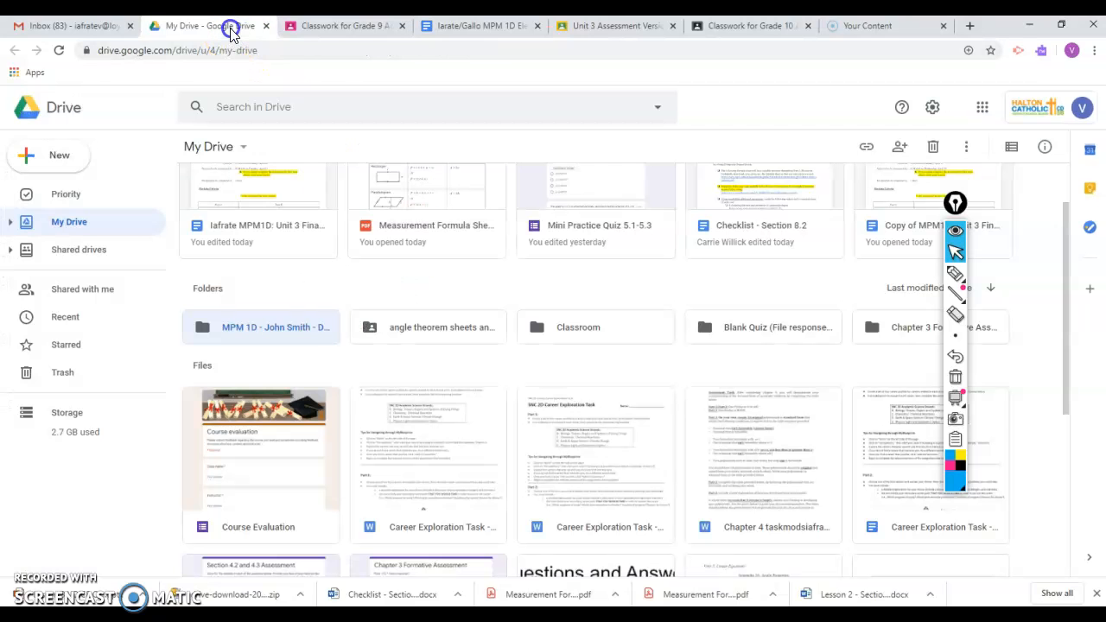
pyautogui.click(241, 335)
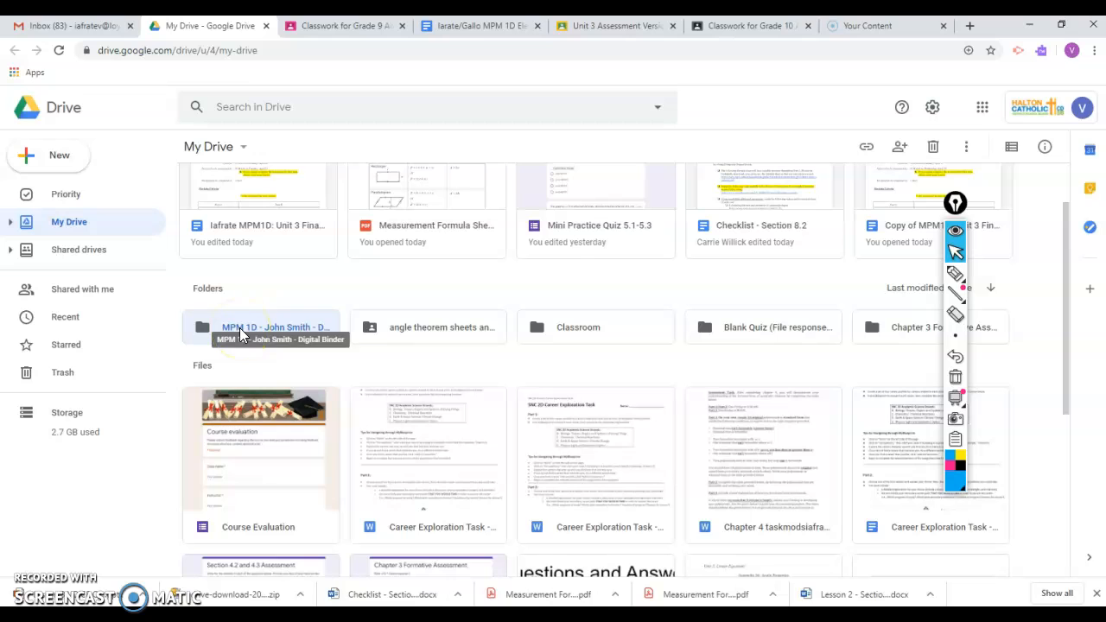
pyautogui.doubleClick(292, 326)
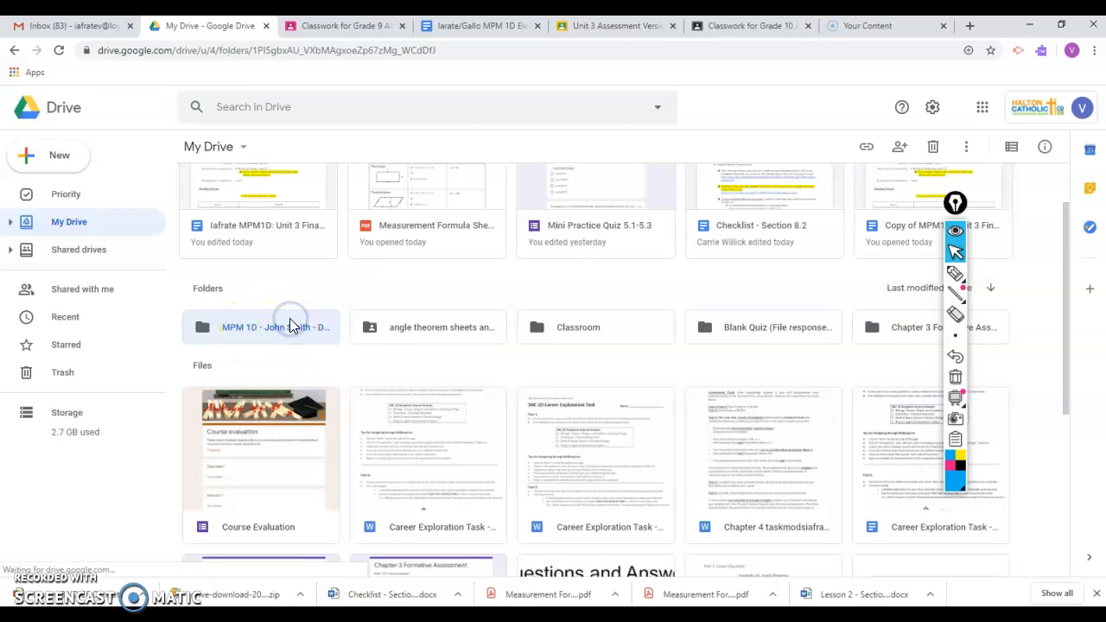
# - Create a folder named "Unit 3: Linear Equations" inside the digital binder, copying the name from the assignment document
pyautogui.click(62, 163)
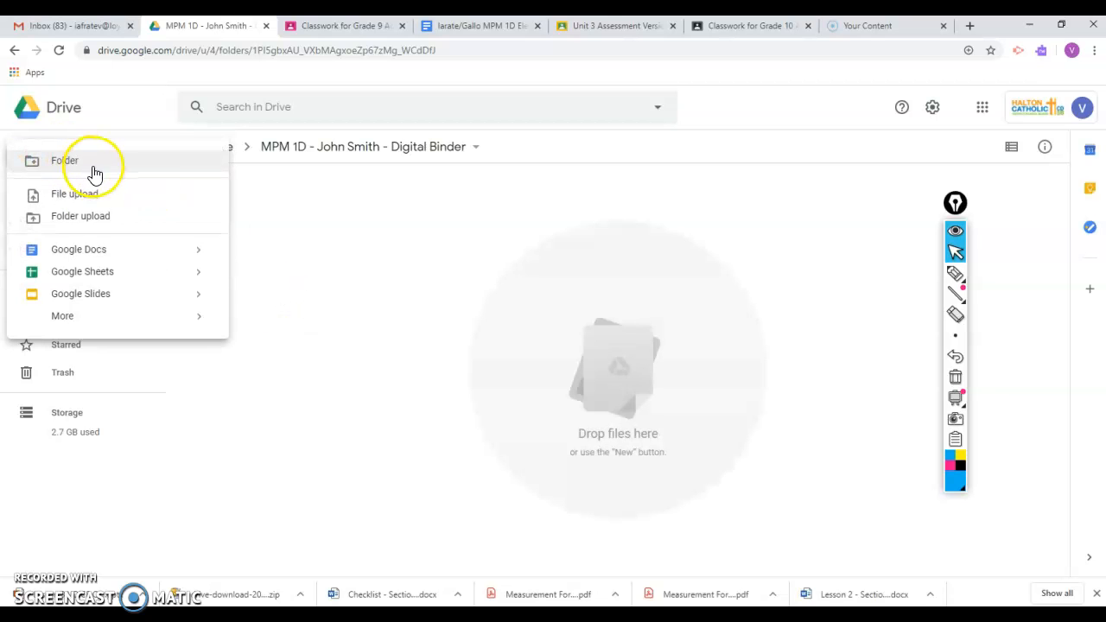
pyautogui.click(64, 161)
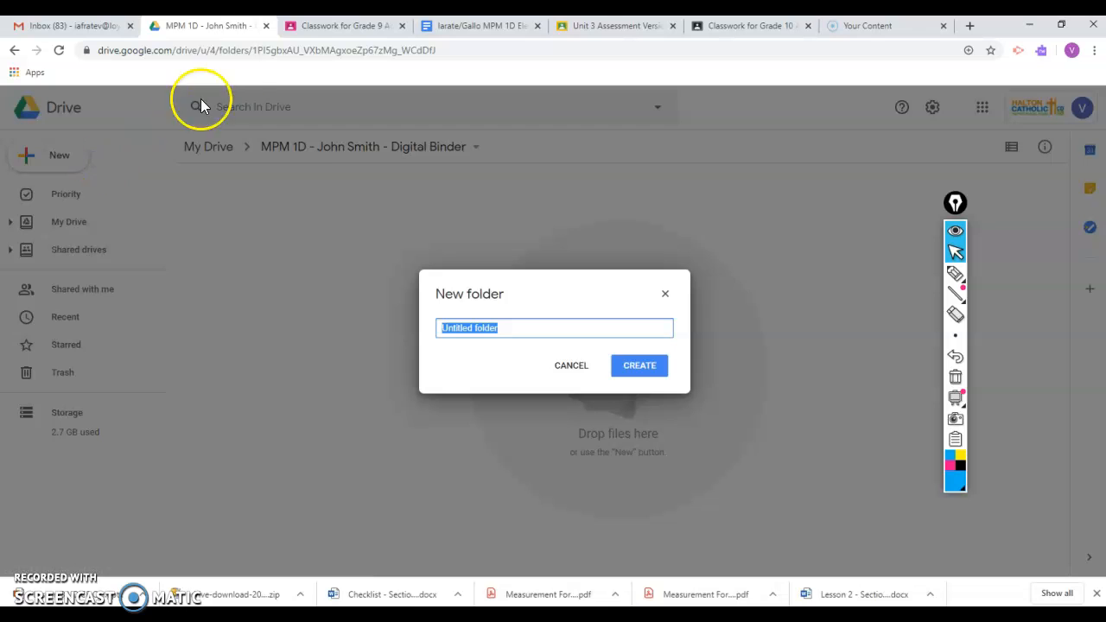
pyautogui.click(326, 27)
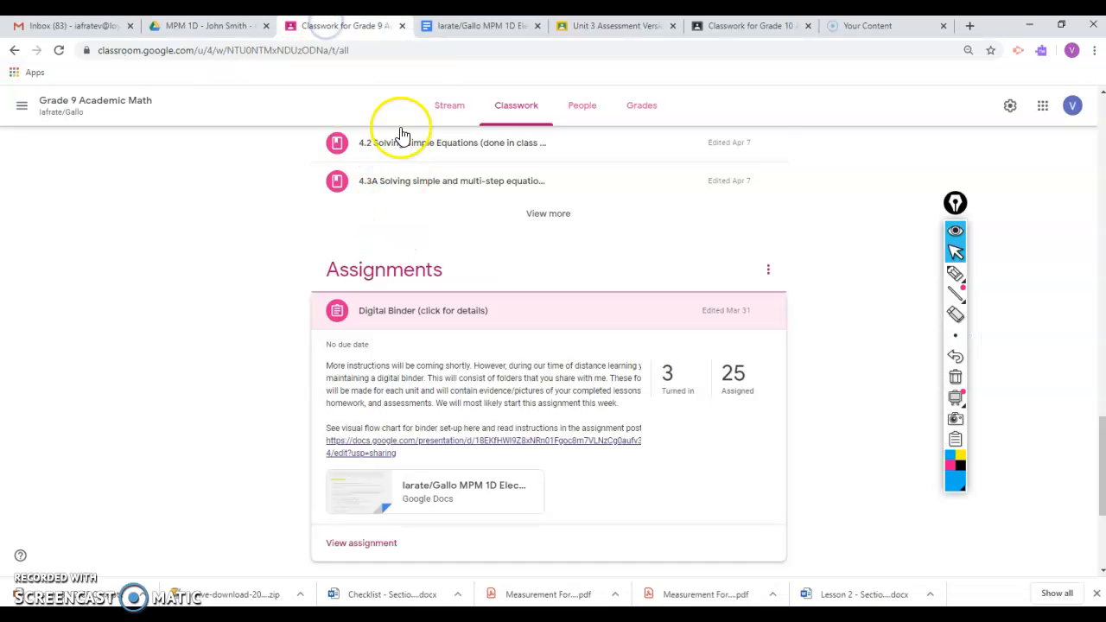
pyautogui.click(467, 28)
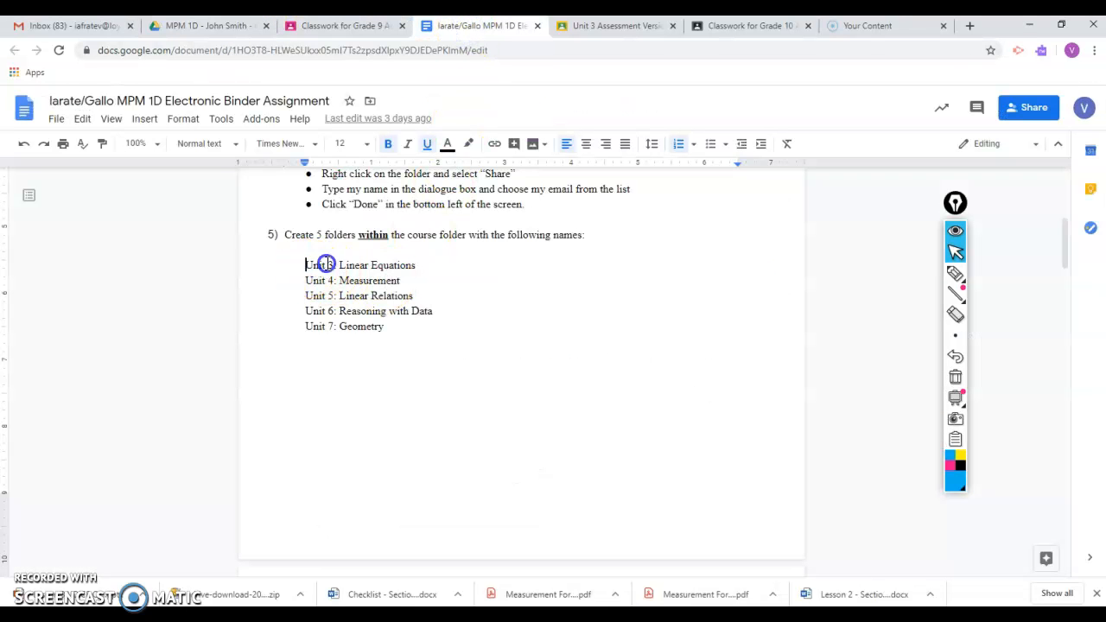
pyautogui.moveTo(325, 264); pyautogui.dragTo(422, 264)
pyautogui.hotkey('ctrl', 'c')
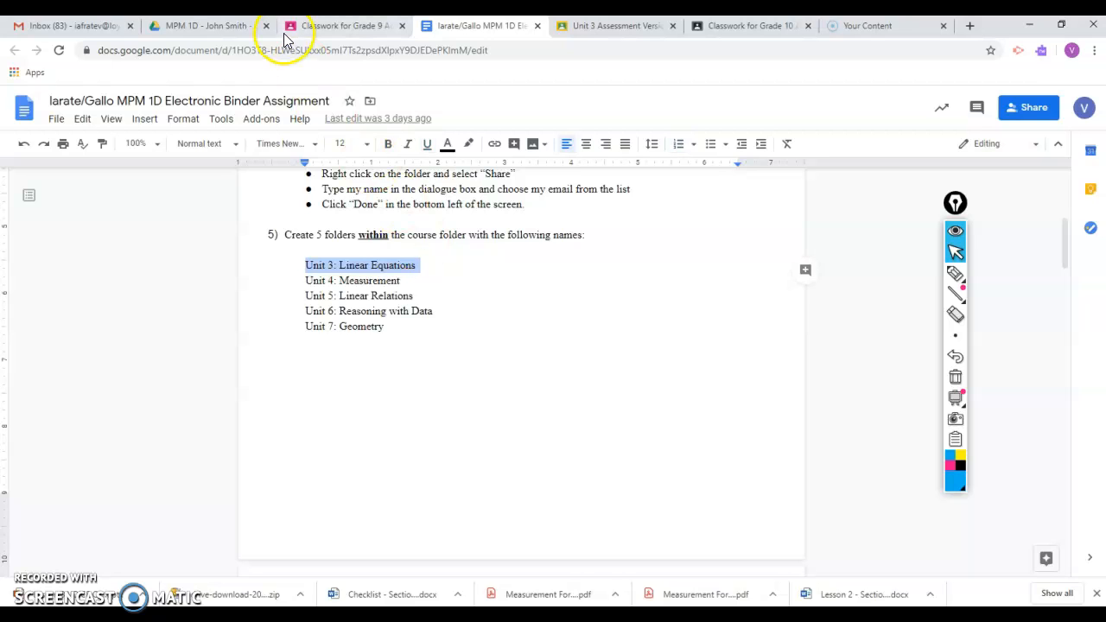
pyautogui.click(240, 27)
pyautogui.hotkey('ctrl', 'v')
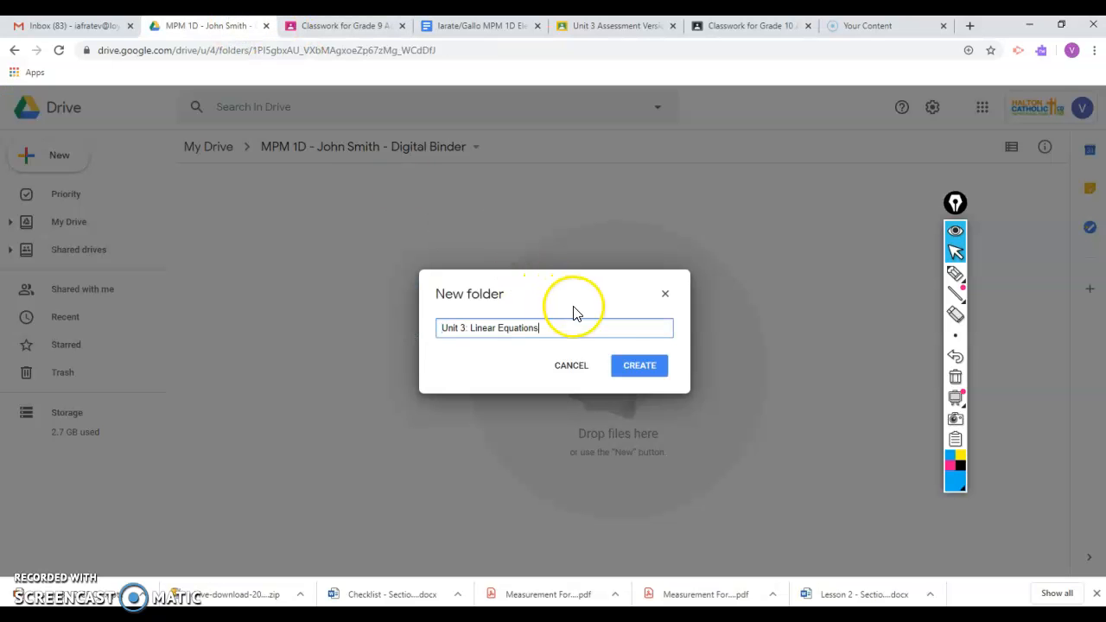
pyautogui.click(657, 369)
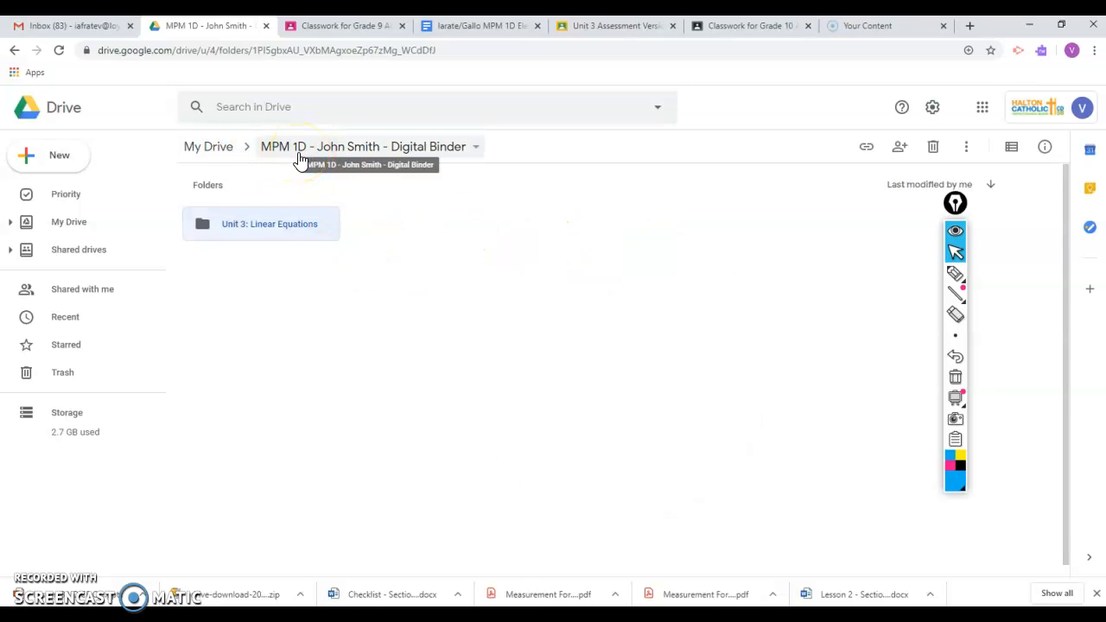
# - Return to My Drive, reopen the digital binder folder and open its Unit 3: Linear Equations folder
pyautogui.click(214, 152)
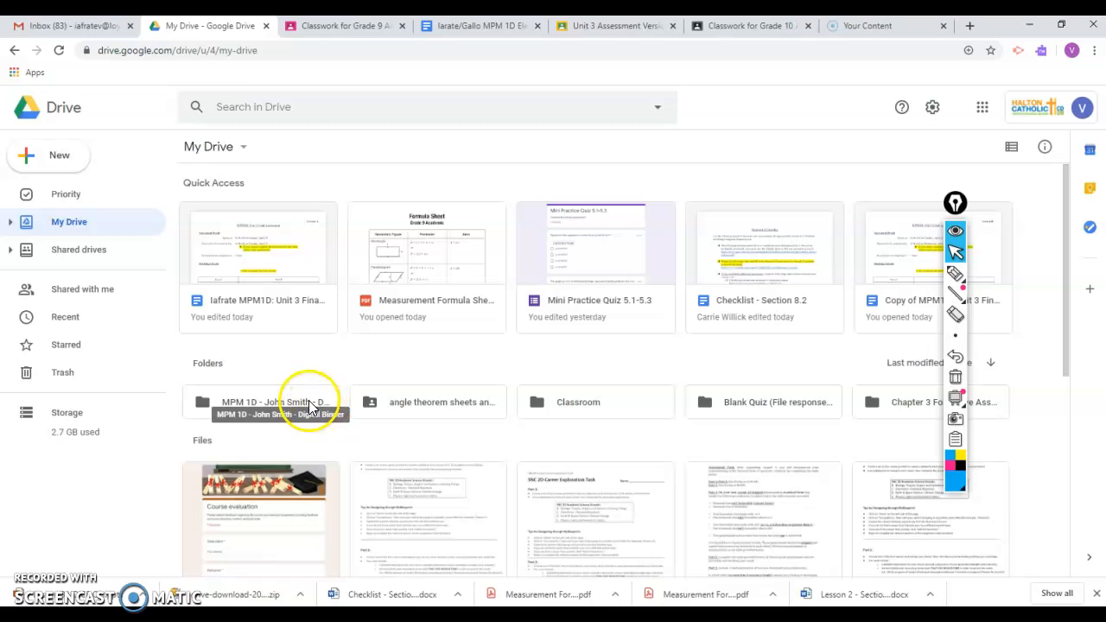
pyautogui.doubleClick(304, 401)
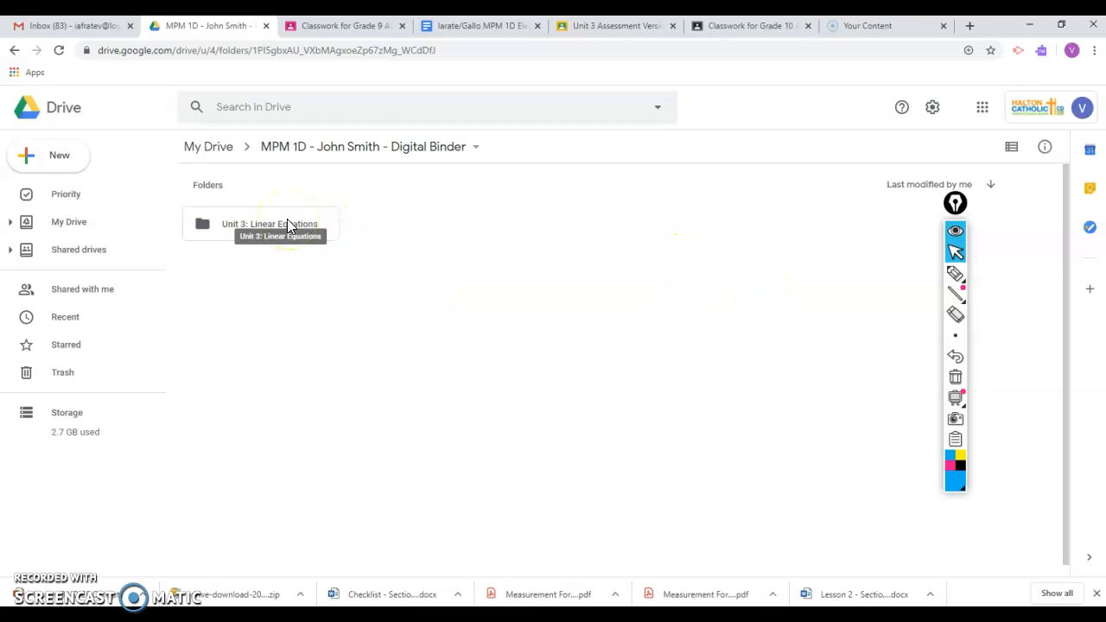
pyautogui.doubleClick(290, 225)
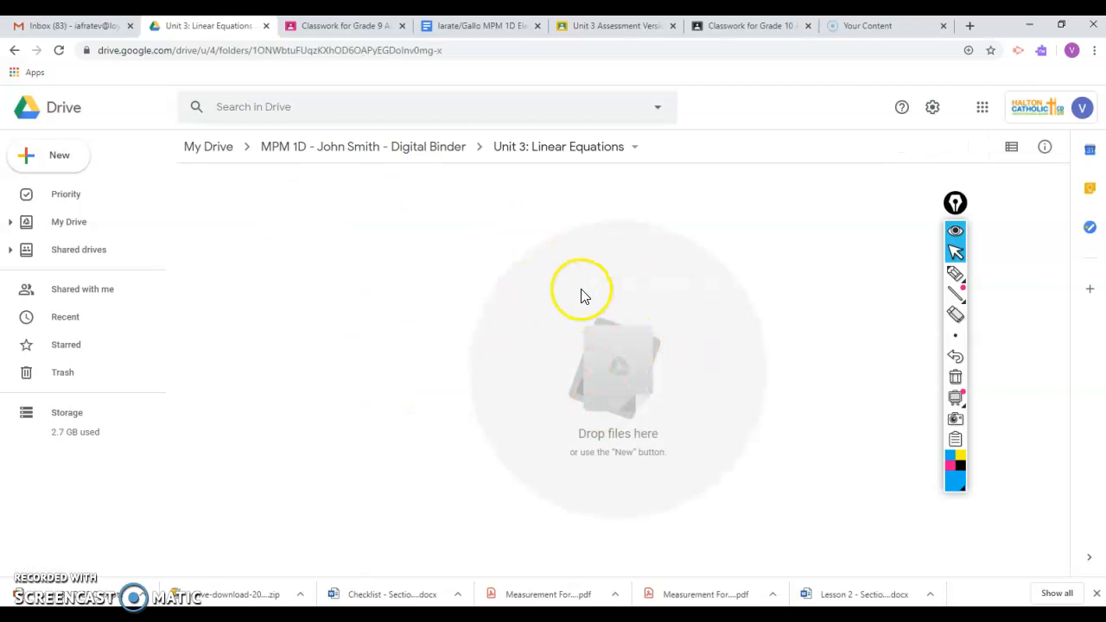
# - Check the required subfolders in the assignment document, create a "Section 4.2" subfolder inside Unit 3: Linear Equations and open it
pyautogui.click(441, 25)
pyautogui.scroll(-8, 493, 464)
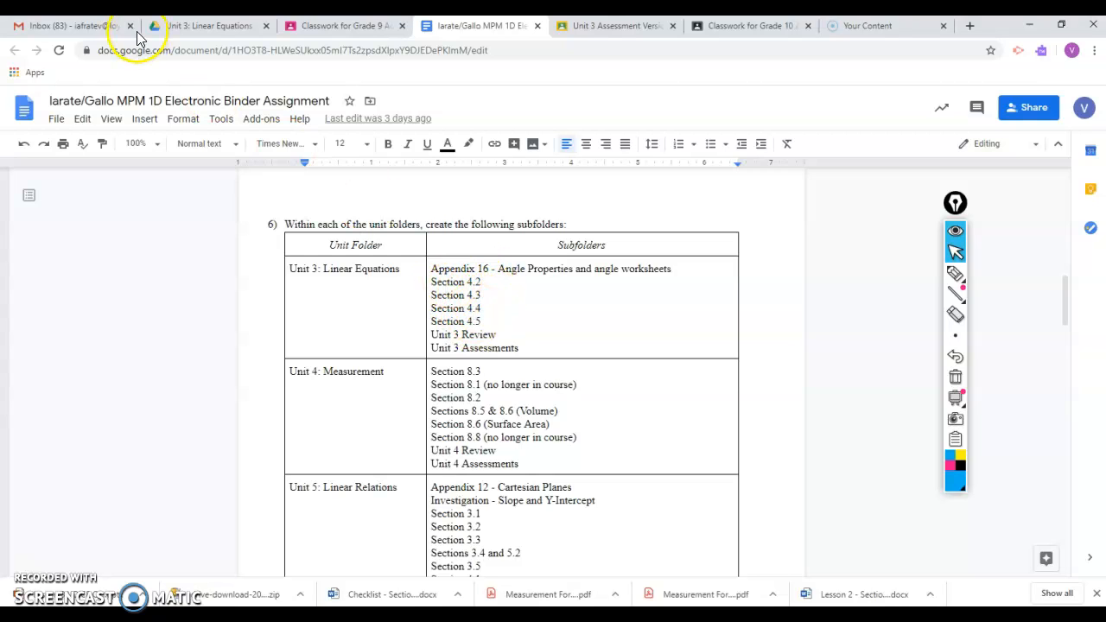
pyautogui.click(171, 27)
pyautogui.click(64, 157)
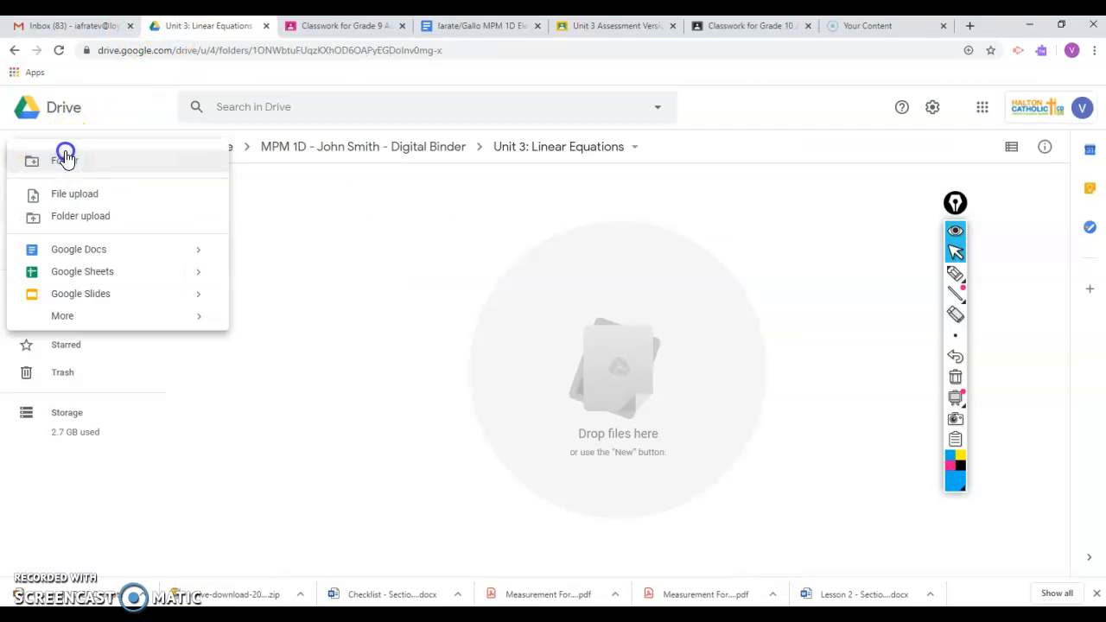
pyautogui.click(104, 177)
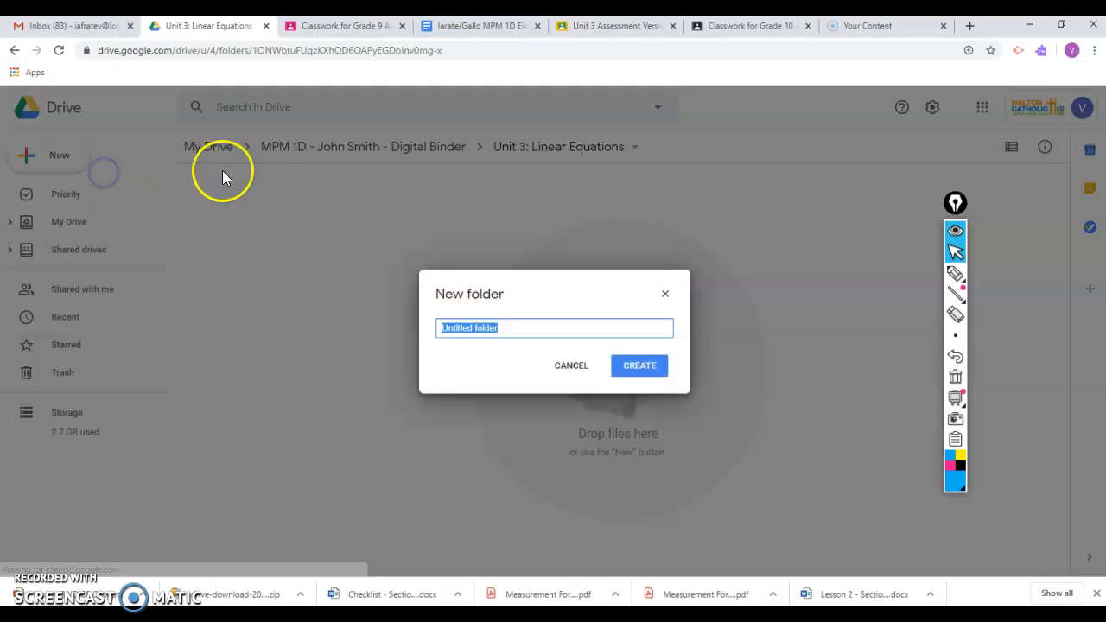
pyautogui.write('Sect')
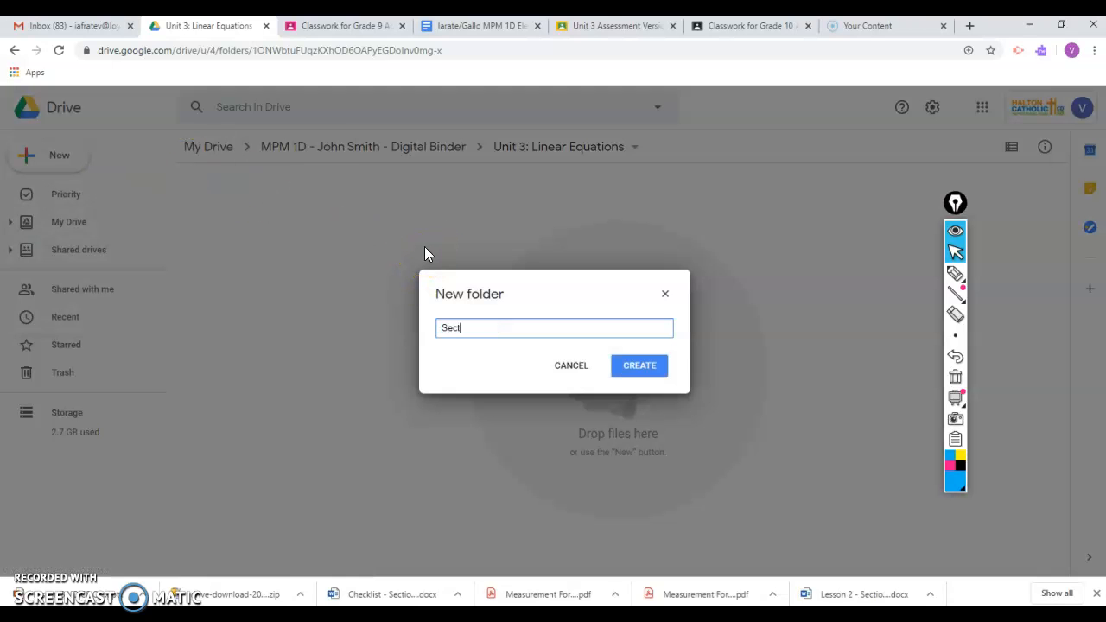
pyautogui.write('ion 4.2')
pyautogui.click(638, 371)
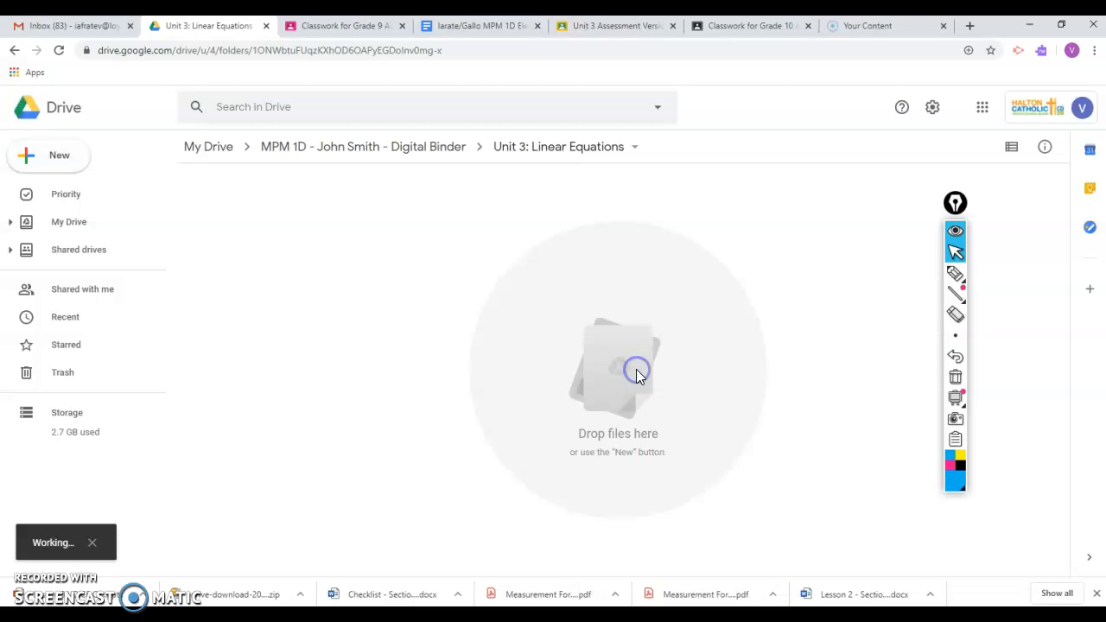
pyautogui.doubleClick(273, 224)
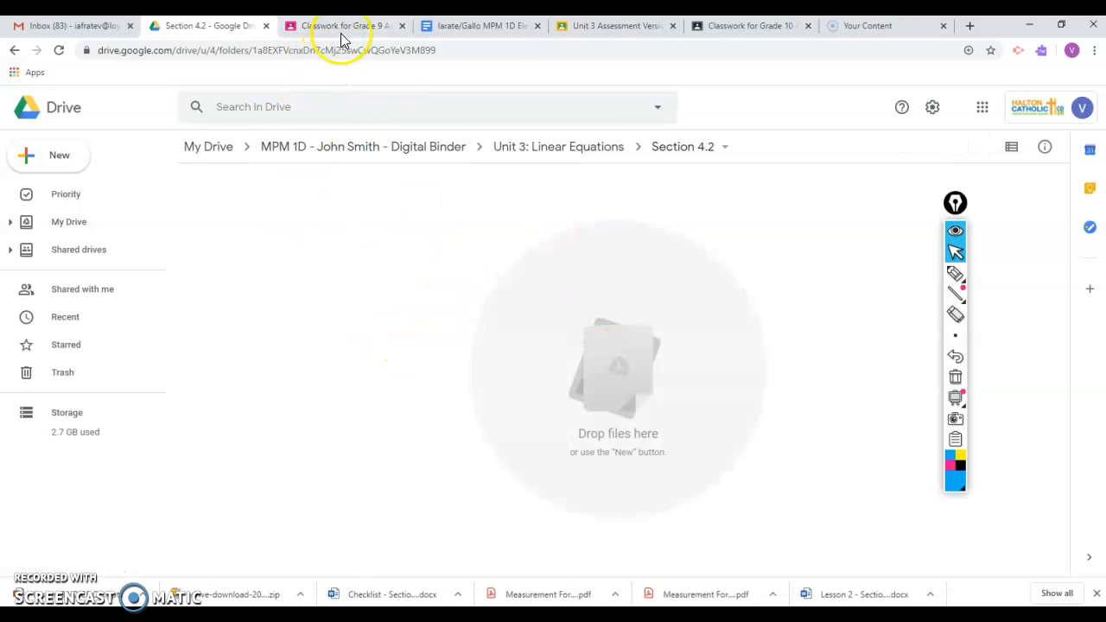
# - Review the assignment document's table of unit subfolders and the instructions on which lessons and homework to post in them
pyautogui.click(444, 33)
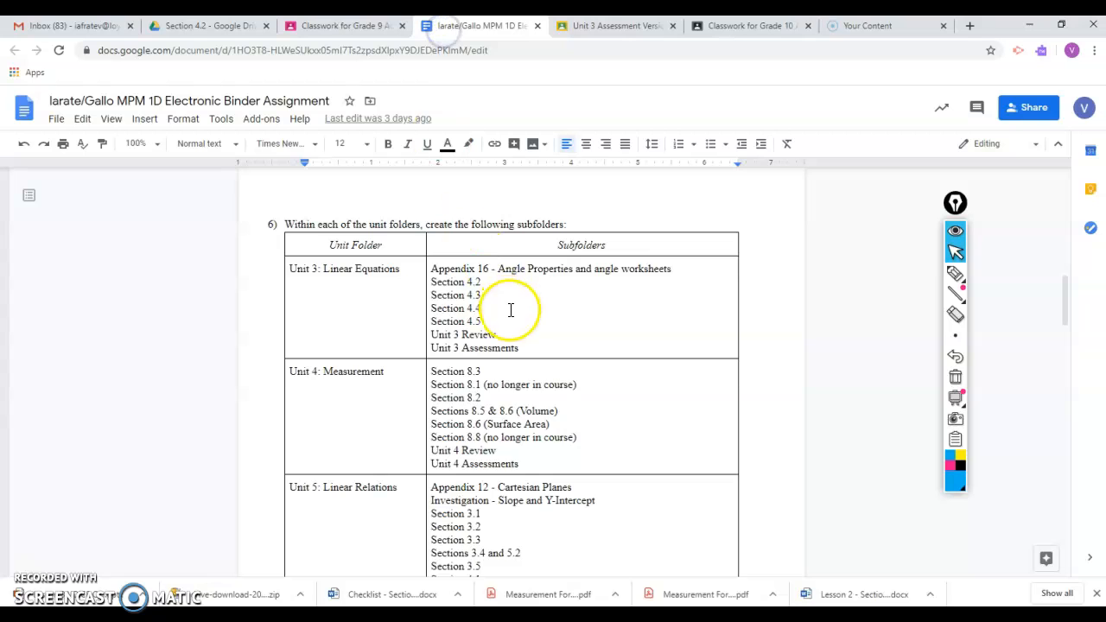
pyautogui.scroll(-5, 511, 313)
pyautogui.scroll(5, 513, 318)
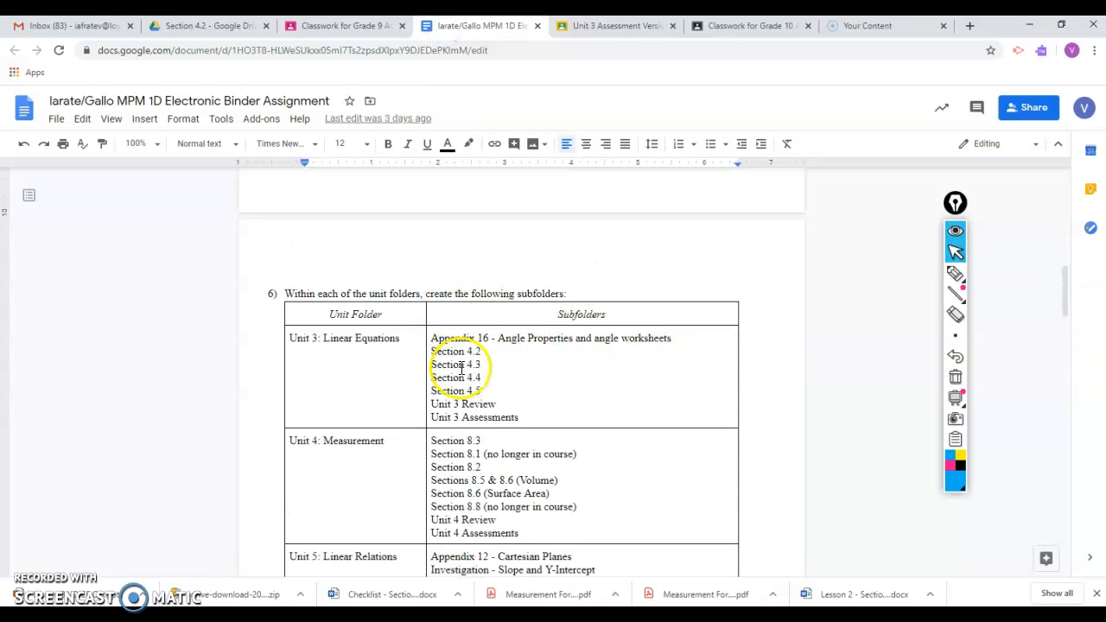
pyautogui.scroll(-3, 523, 393)
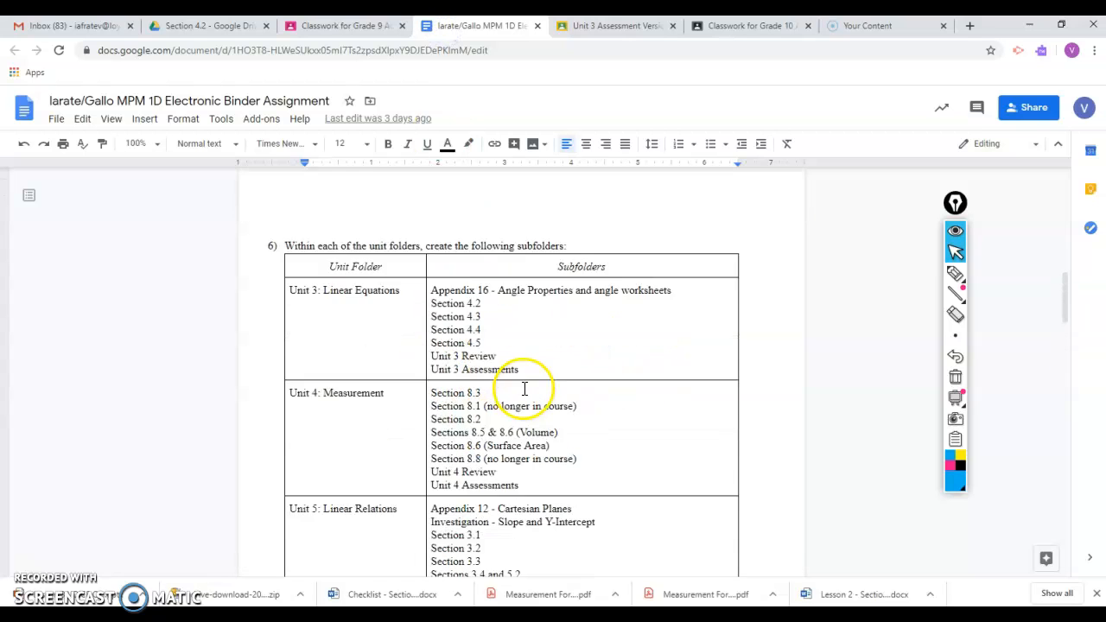
pyautogui.scroll(1, 523, 389)
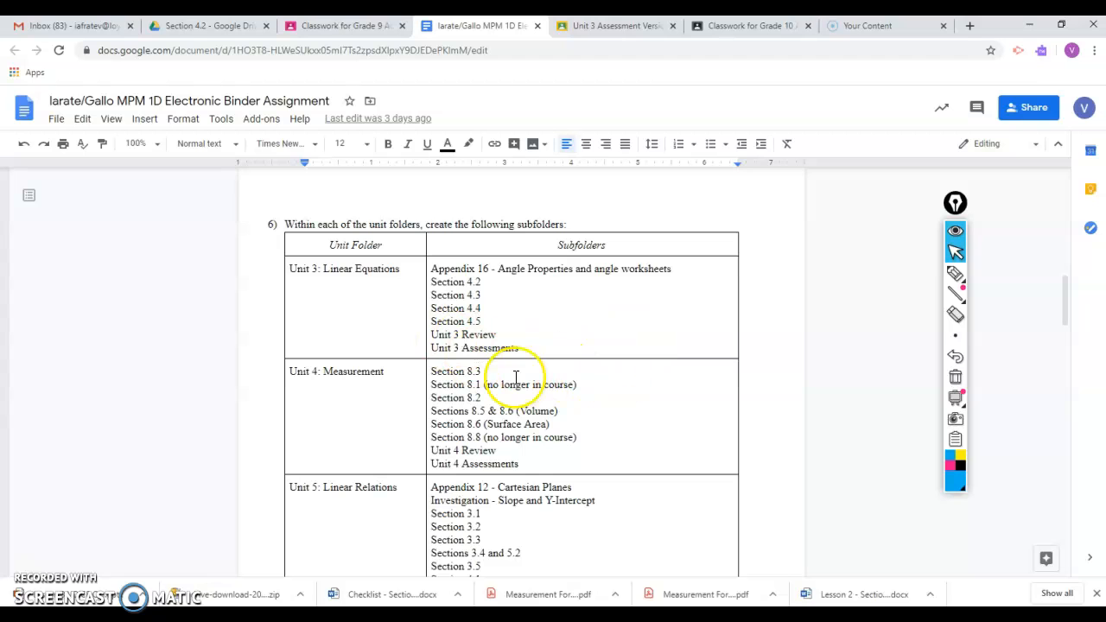
pyautogui.scroll(-5, 577, 393)
pyautogui.scroll(-8, 579, 395)
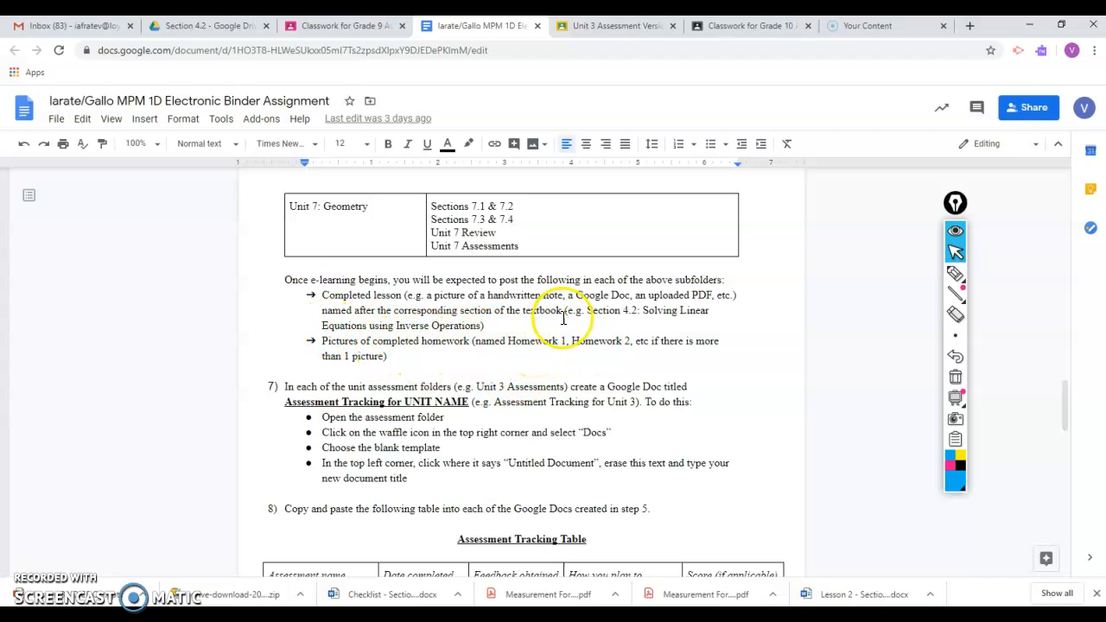
# - Return to the Section 4.2 folder in Google Drive, restore the browser window beside the desktop and try to add unnamed.jpg from there
pyautogui.click(186, 26)
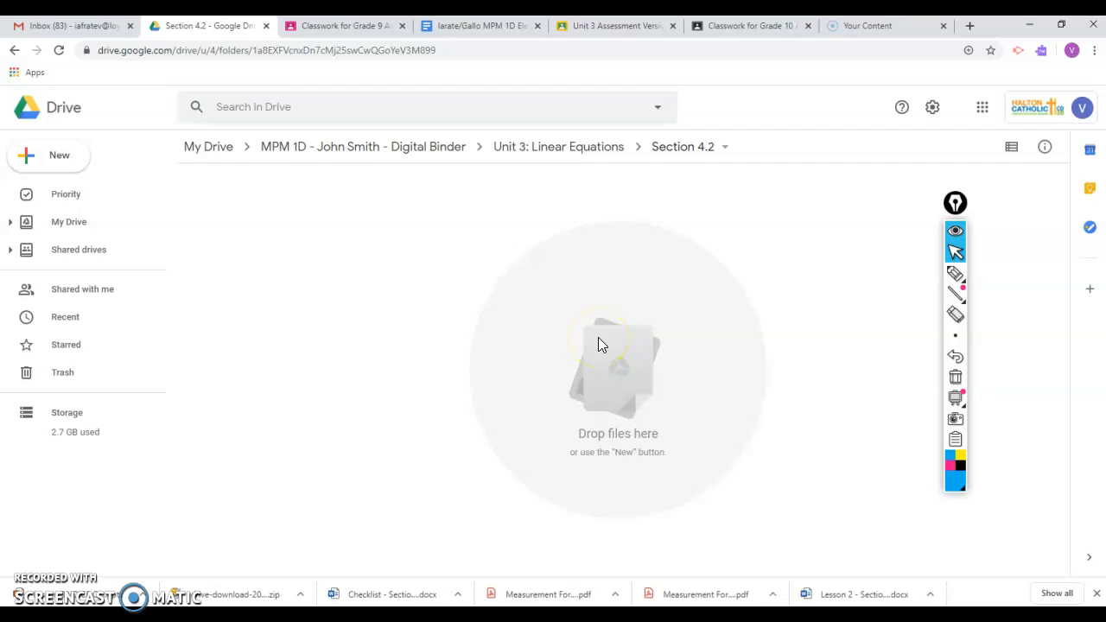
pyautogui.click(1061, 26)
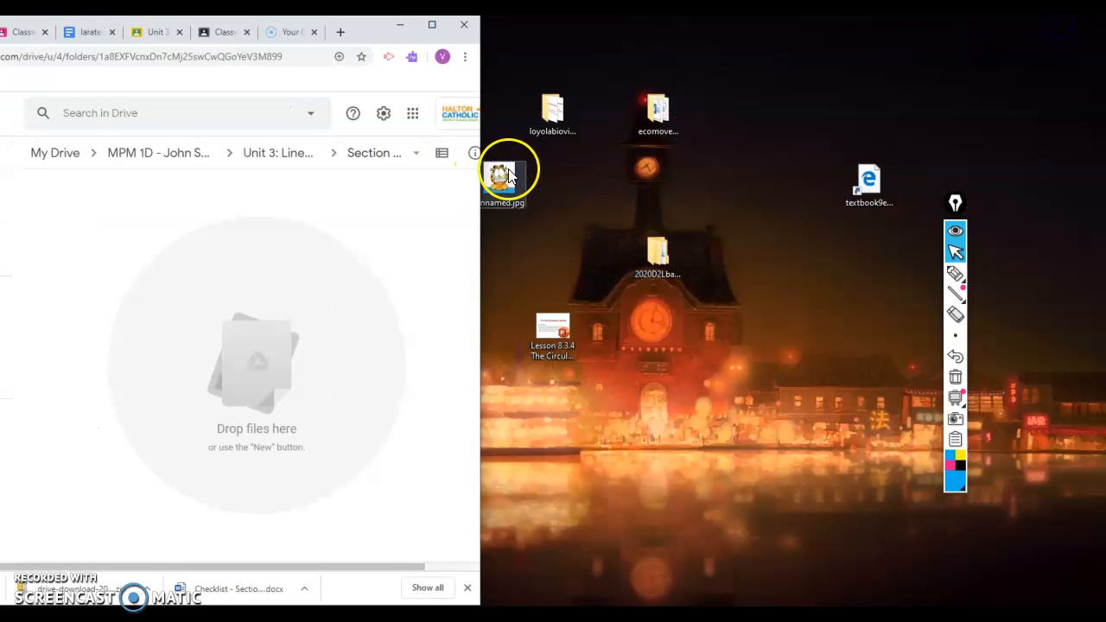
pyautogui.moveTo(516, 178); pyautogui.dragTo(253, 376)
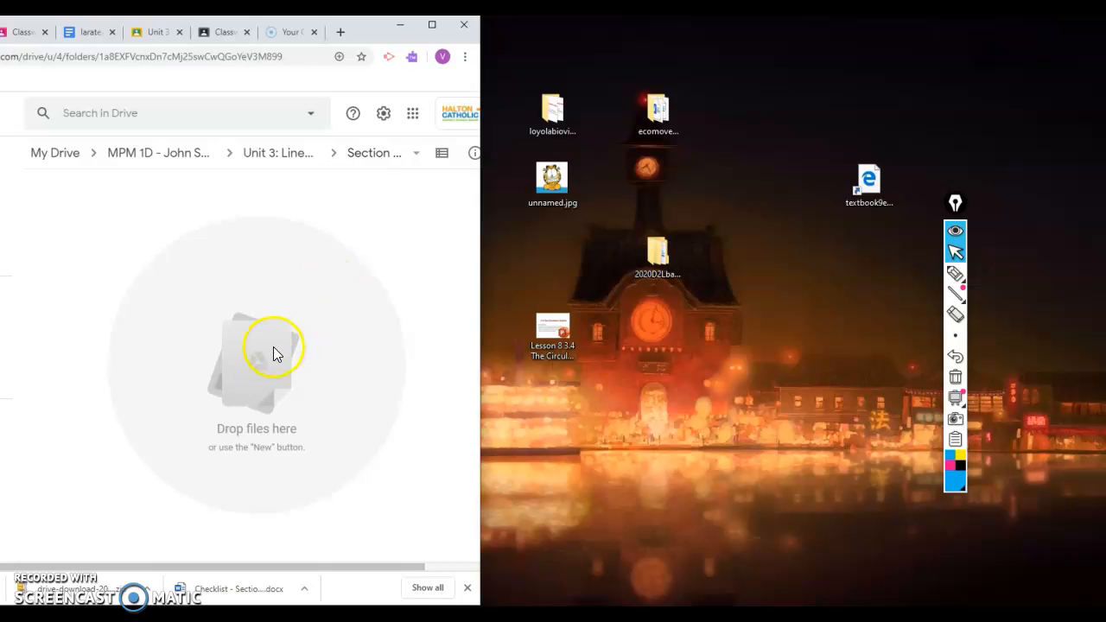
# - Upload Capture1.PNG from the Desktop folder into the Section 4.2 folder
pyautogui.rightClick(273, 353)
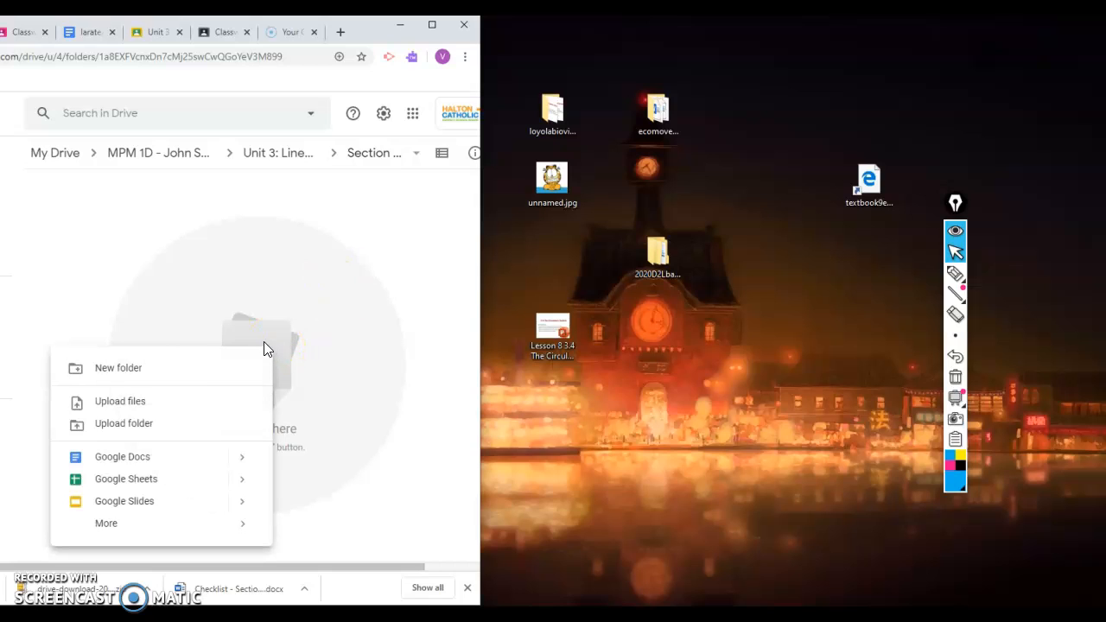
pyautogui.click(180, 404)
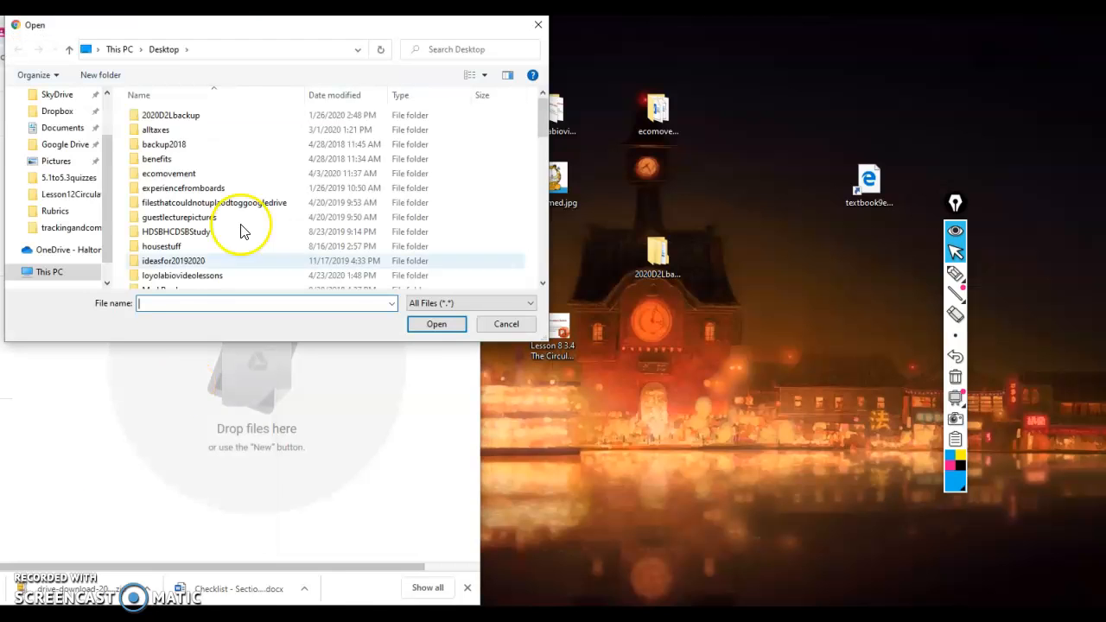
pyautogui.scroll(2, 102, 196)
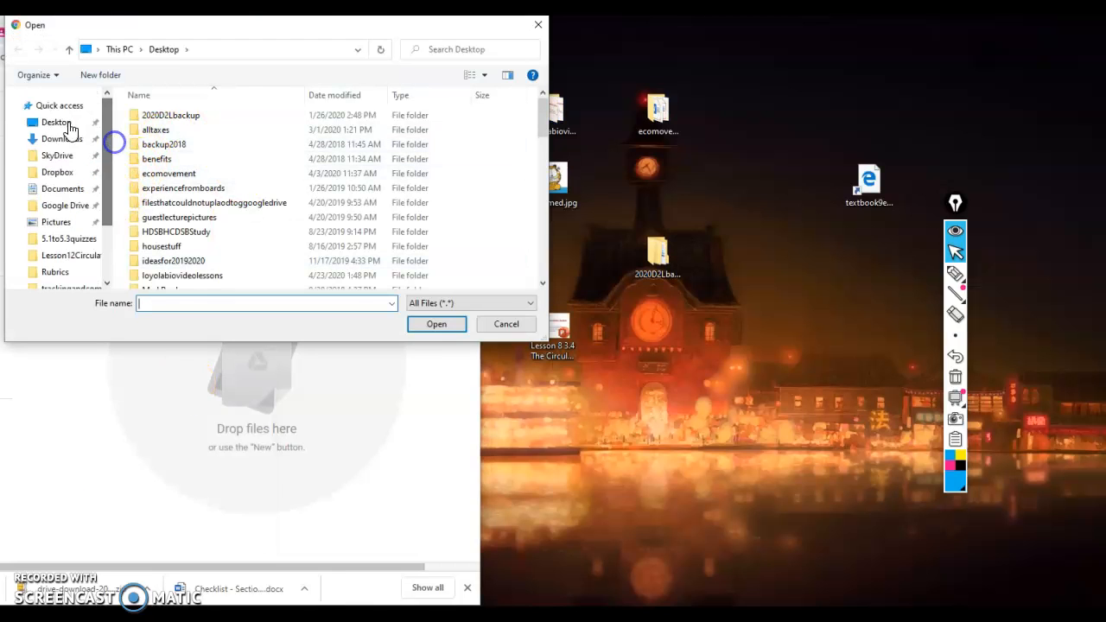
pyautogui.click(54, 125)
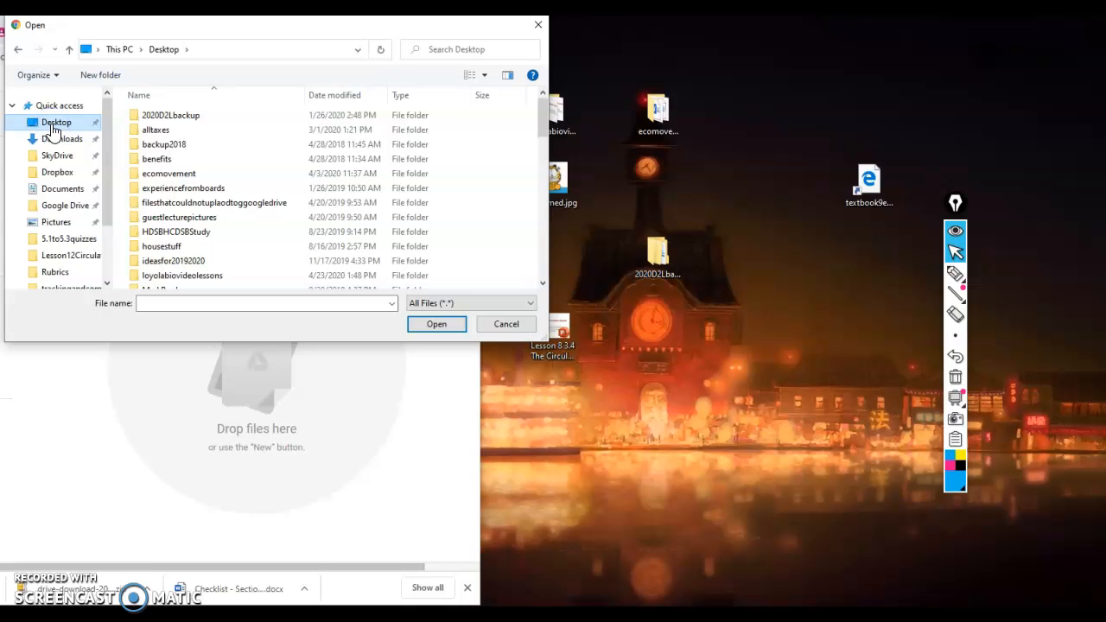
pyautogui.click(542, 163)
pyautogui.moveTo(541, 168); pyautogui.dragTo(533, 275)
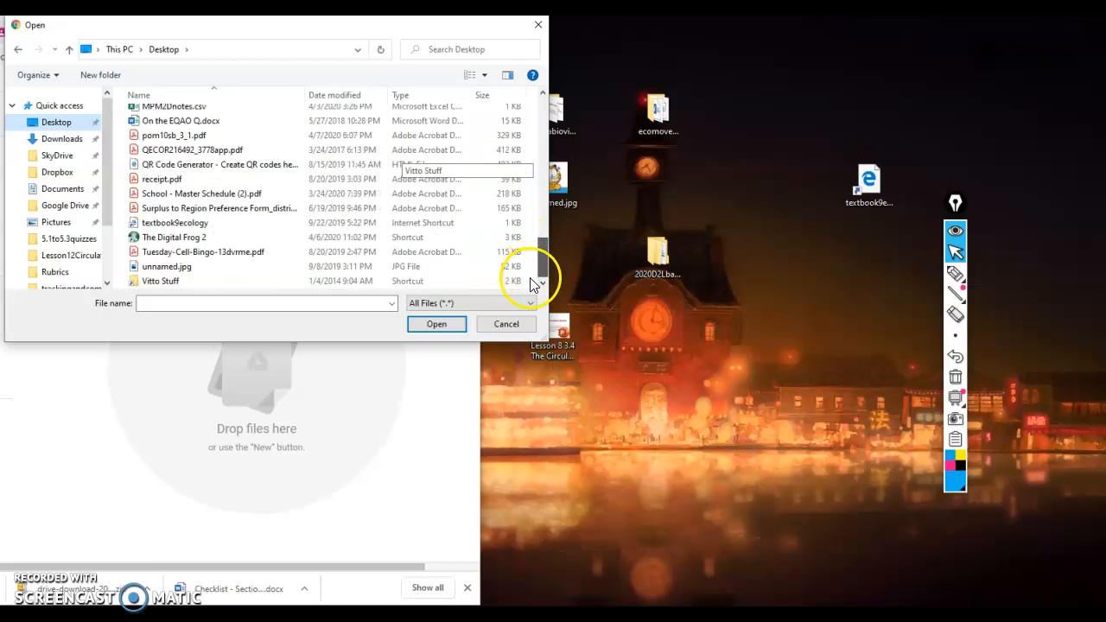
pyautogui.scroll(1, 230, 239)
pyautogui.scroll(10, 231, 234)
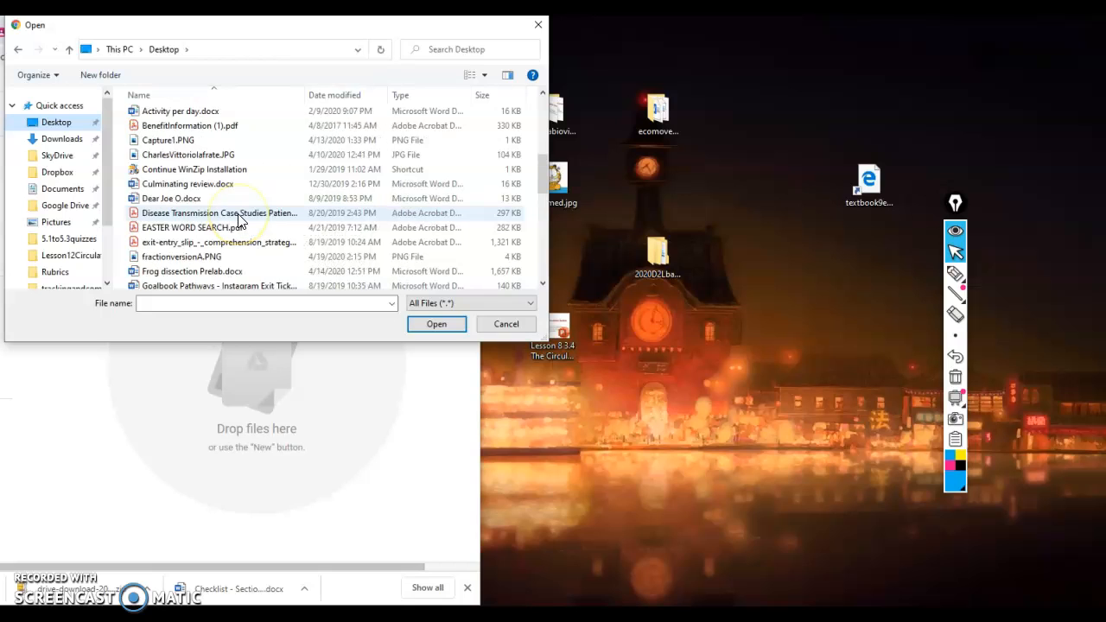
pyautogui.click(247, 141)
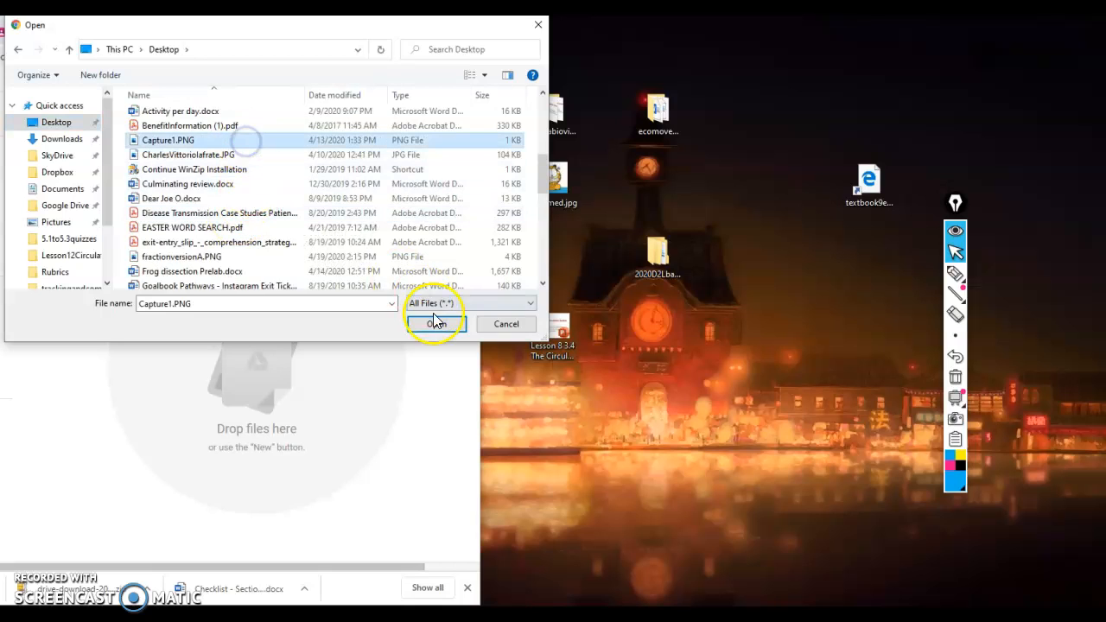
pyautogui.click(436, 324)
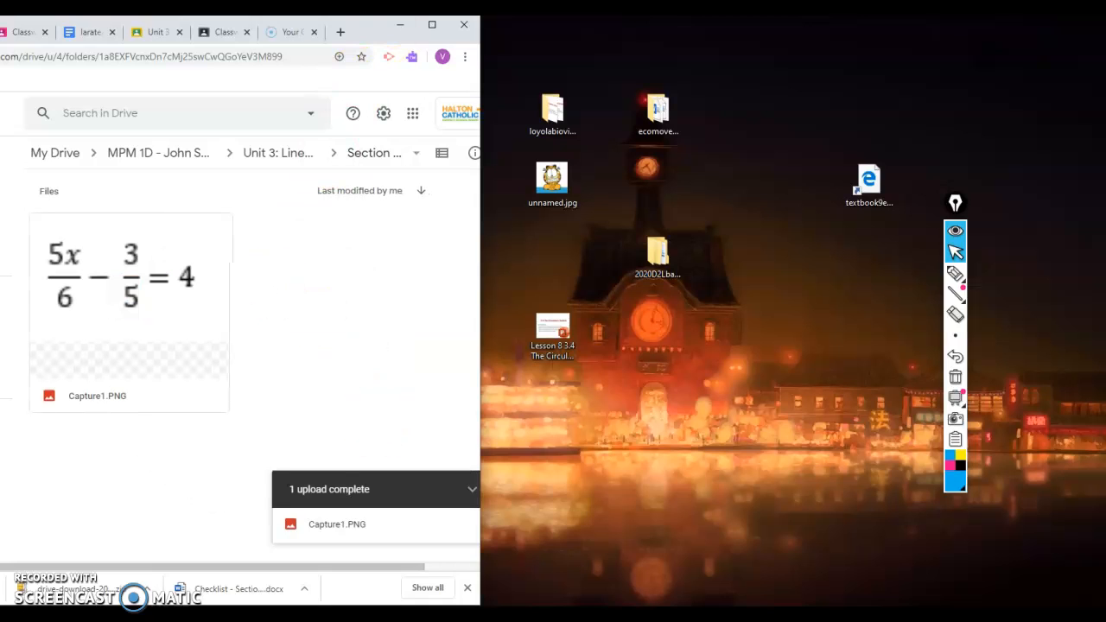
# - Rename the uploaded Capture1.PNG file to "Lesson4.2.PNG"
pyautogui.rightClick(142, 393)
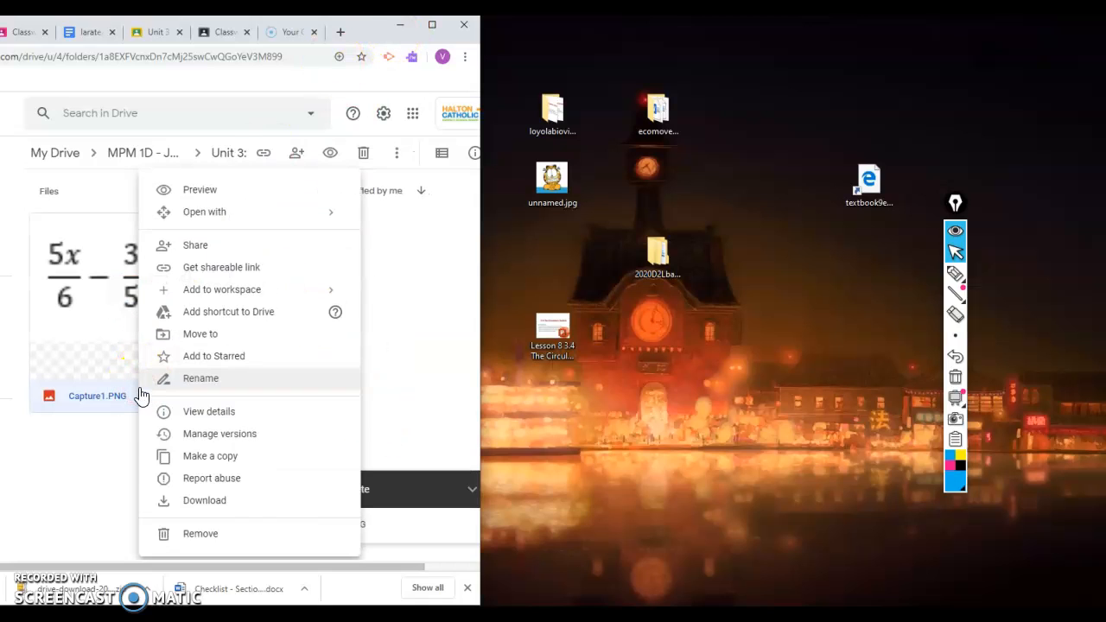
pyautogui.click(272, 396)
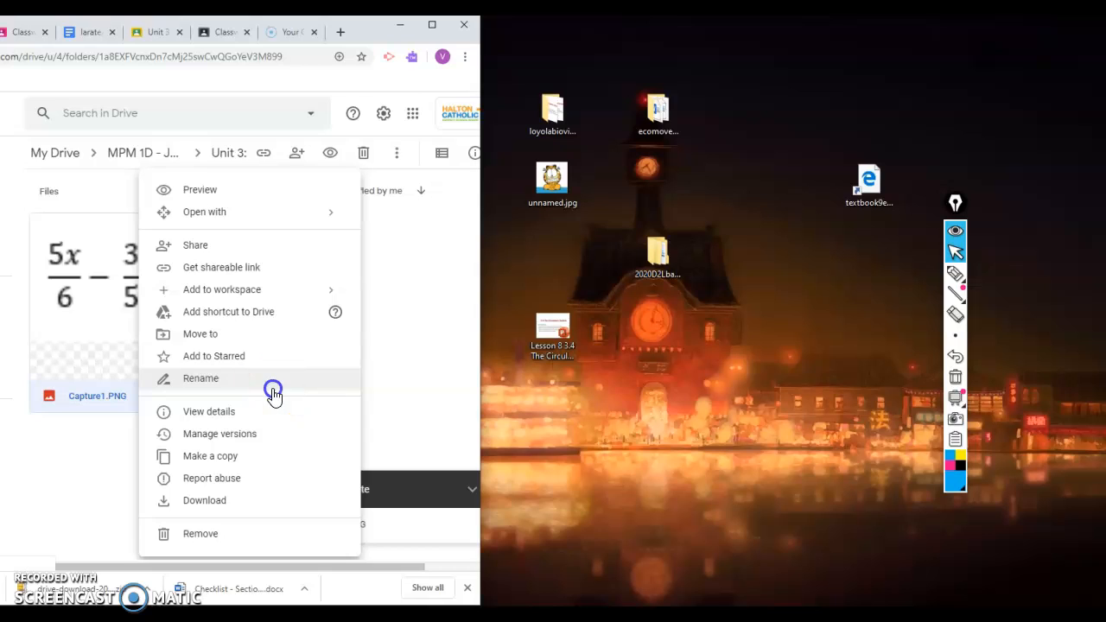
pyautogui.write('L')
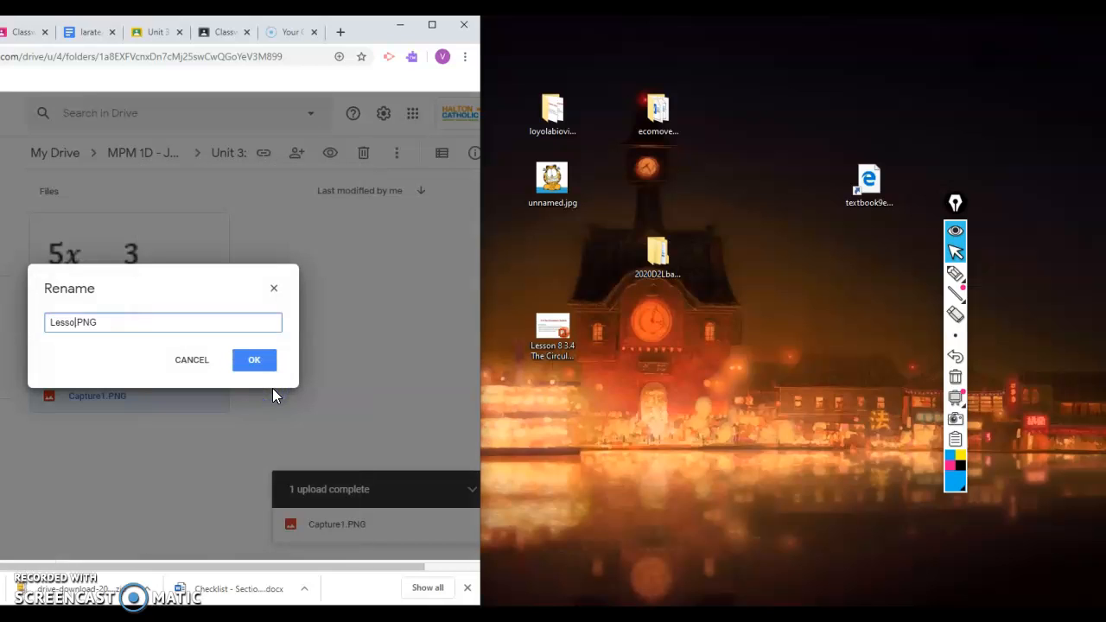
pyautogui.write('esson4.2')
pyautogui.click(391, 330)
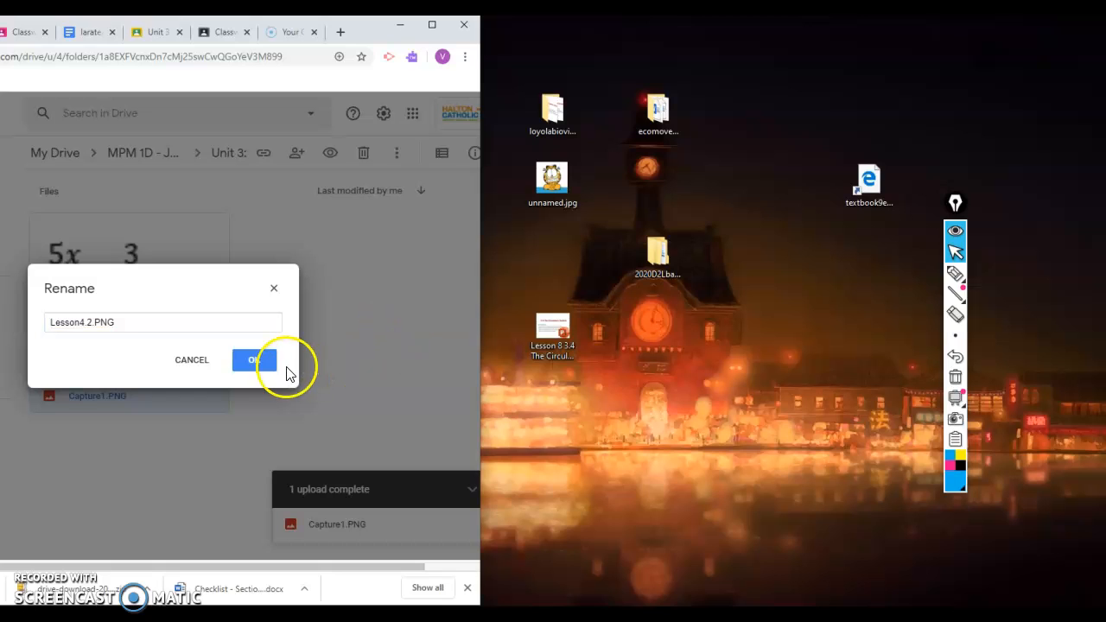
pyautogui.click(260, 362)
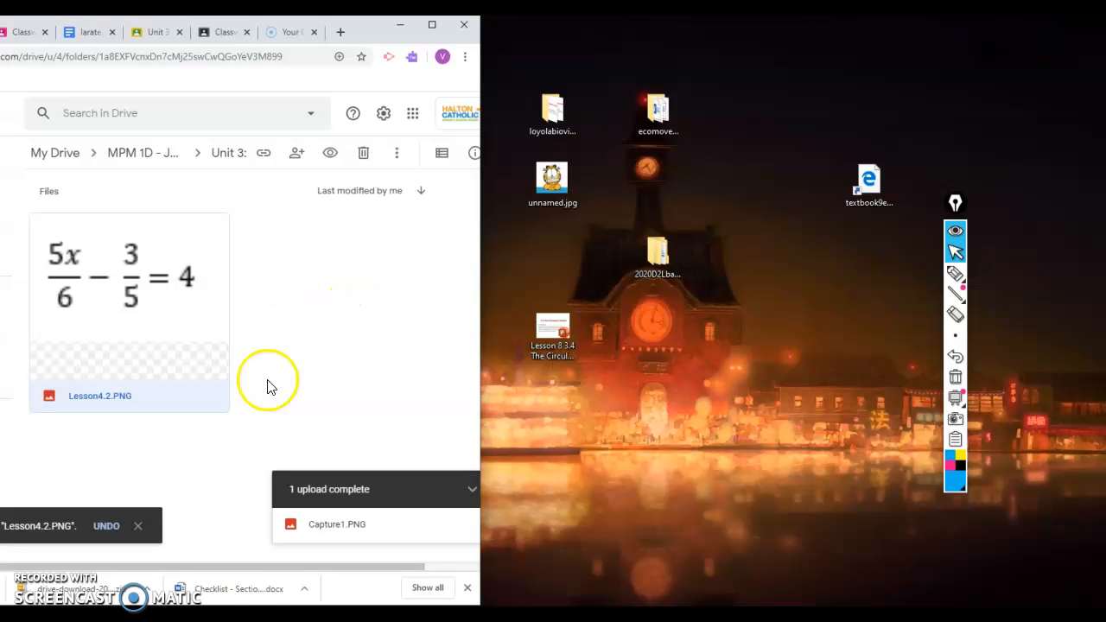
# - Add unnamed.jpg from the desktop to the Section 4.2 folder, then maximize the browser window and dismiss the upload notice
pyautogui.moveTo(361, 39); pyautogui.dragTo(591, 58)
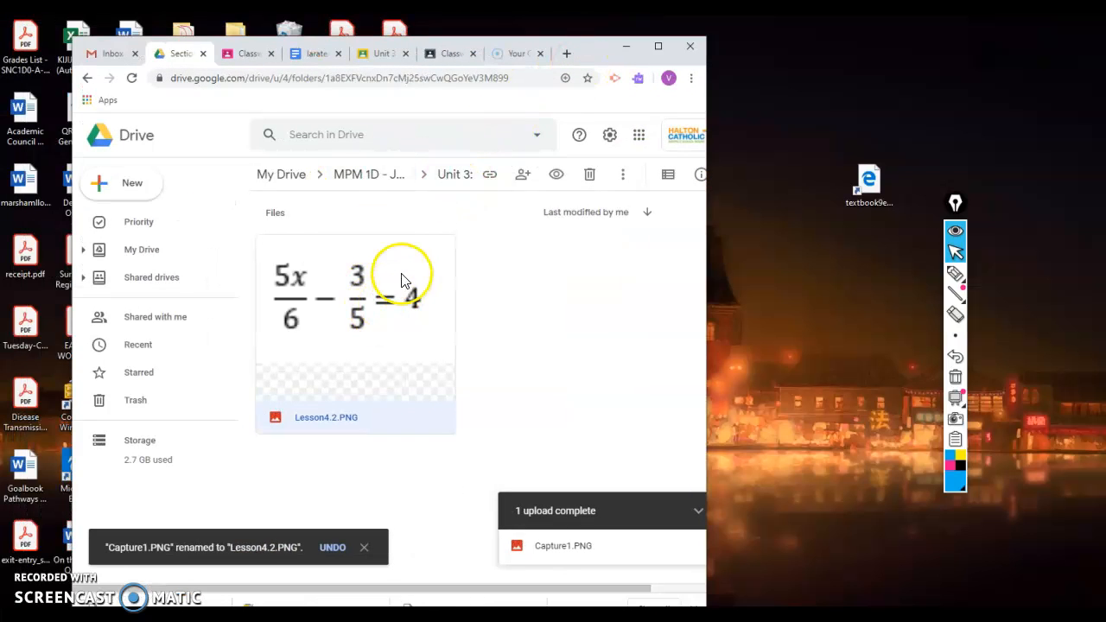
pyautogui.moveTo(593, 55); pyautogui.dragTo(367, 48)
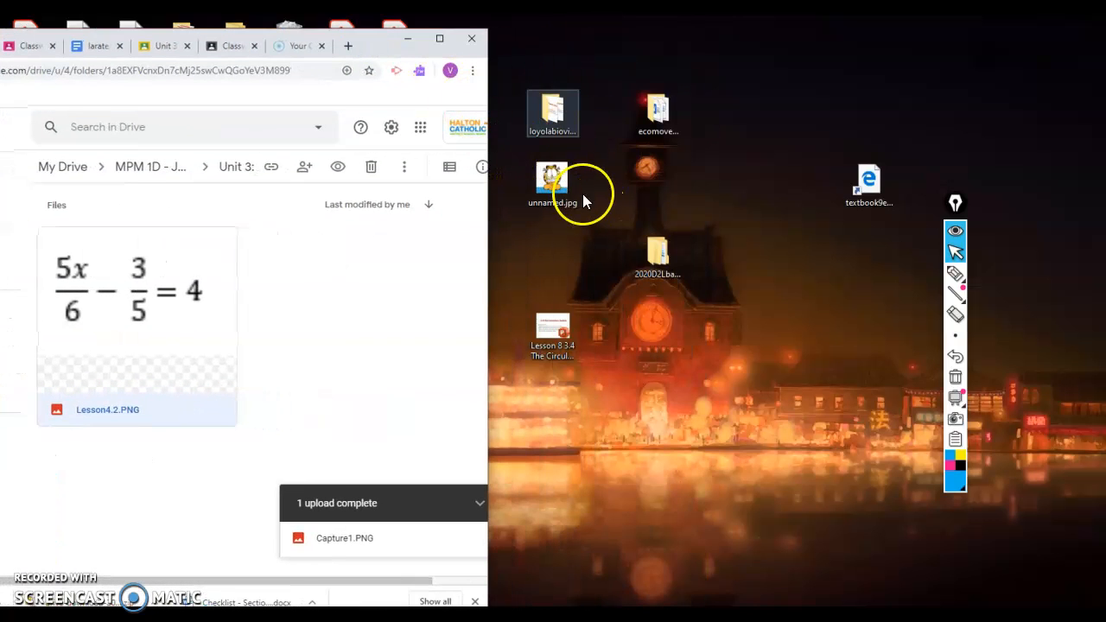
pyautogui.click(556, 176)
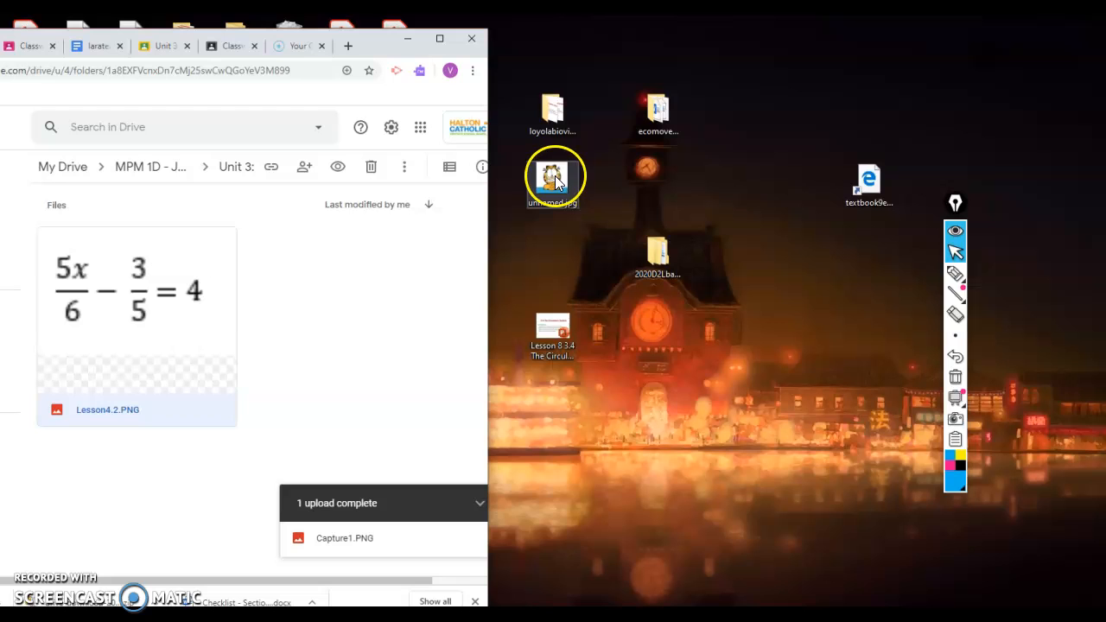
pyautogui.moveTo(543, 178); pyautogui.dragTo(337, 328)
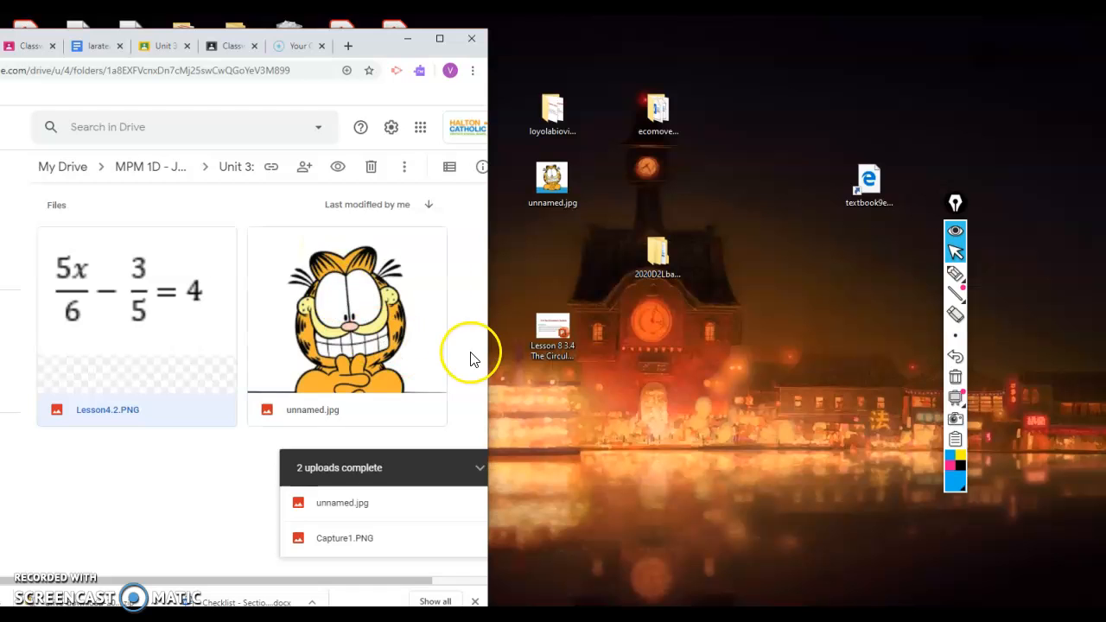
pyautogui.click(439, 38)
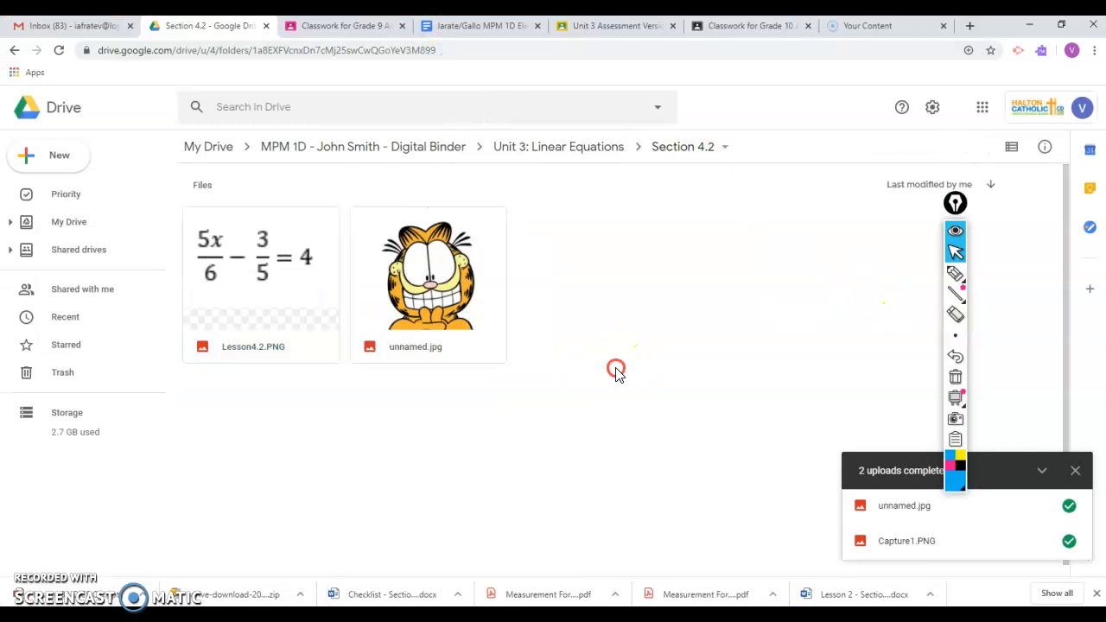
pyautogui.rightClick(616, 369)
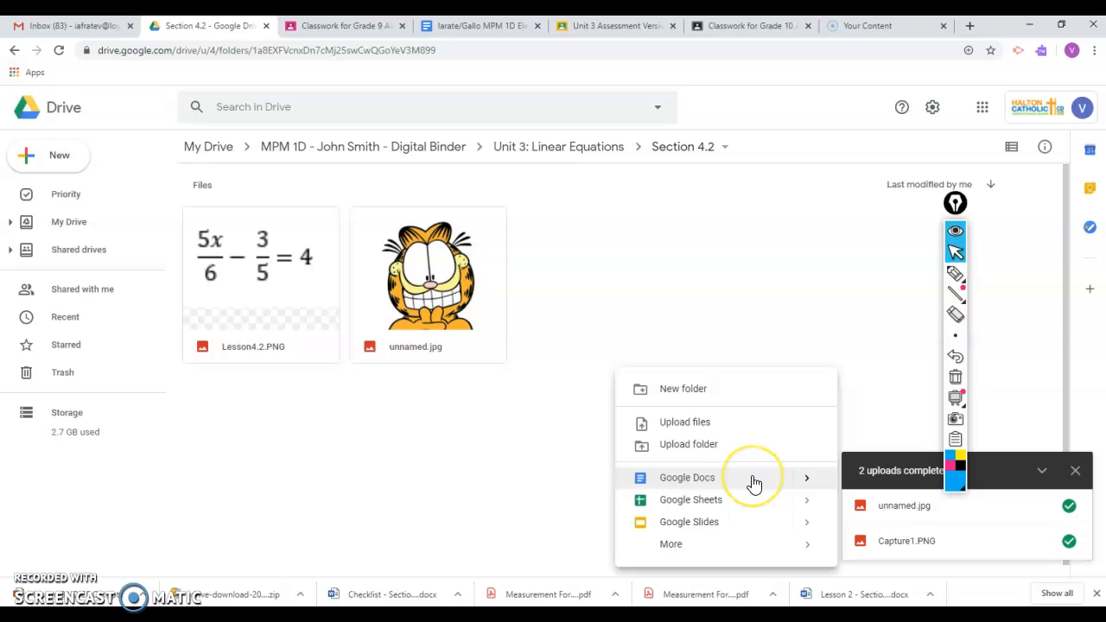
pyautogui.click(1074, 470)
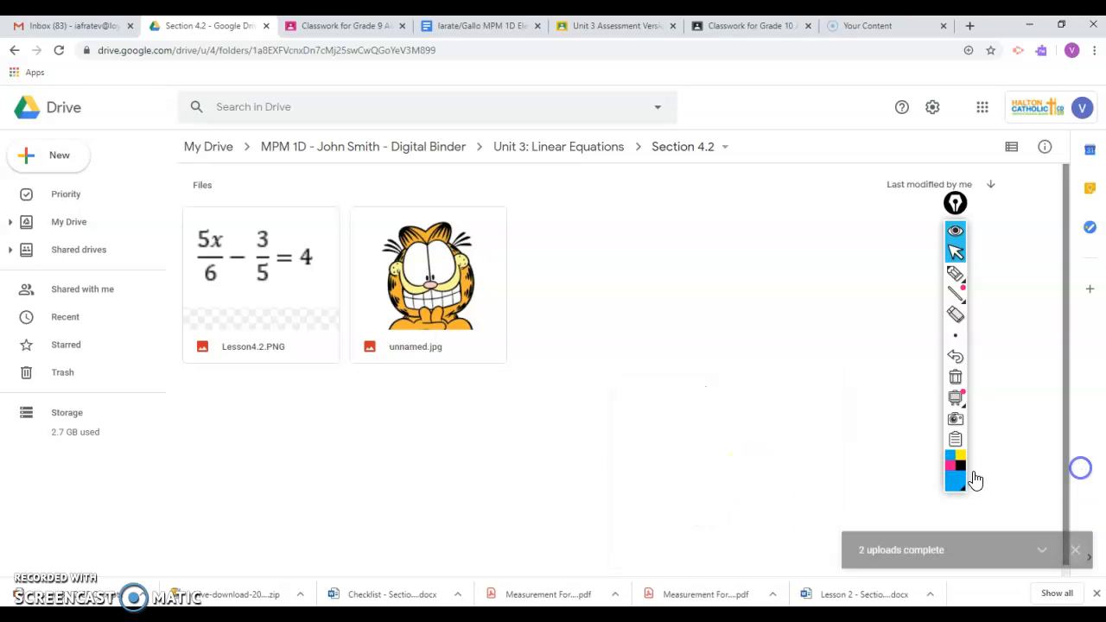
pyautogui.rightClick(610, 441)
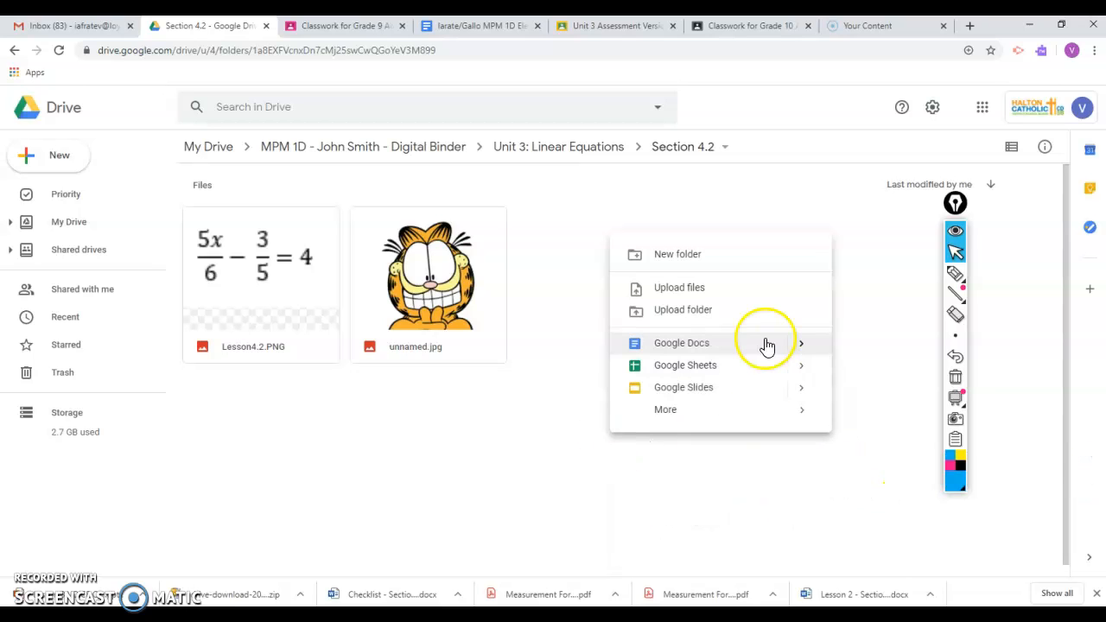
pyautogui.moveTo(808, 352)
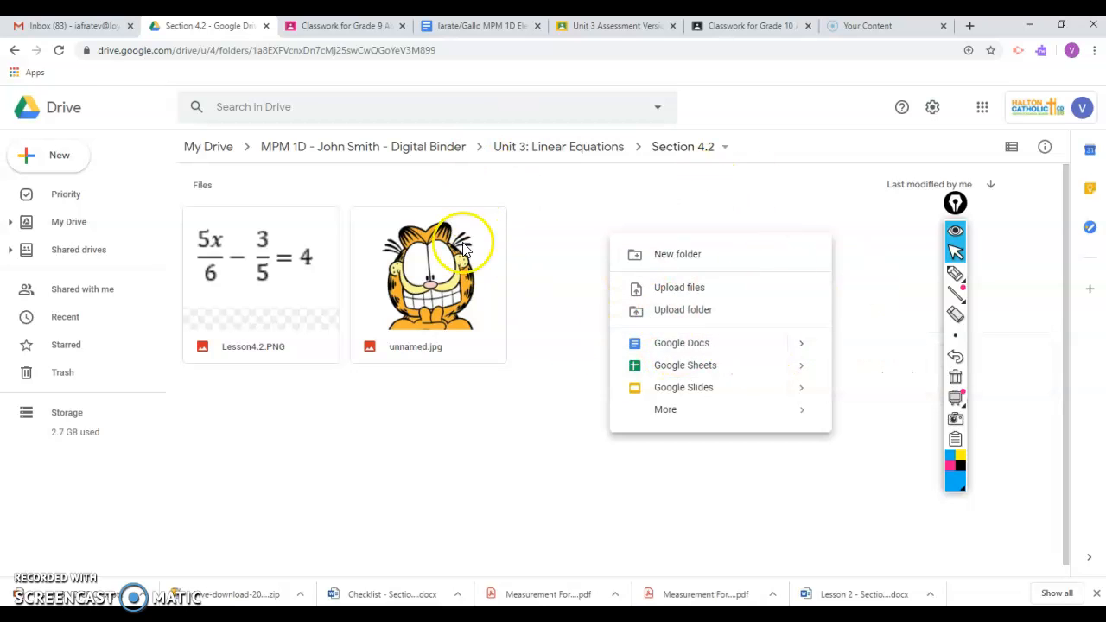
pyautogui.click(565, 409)
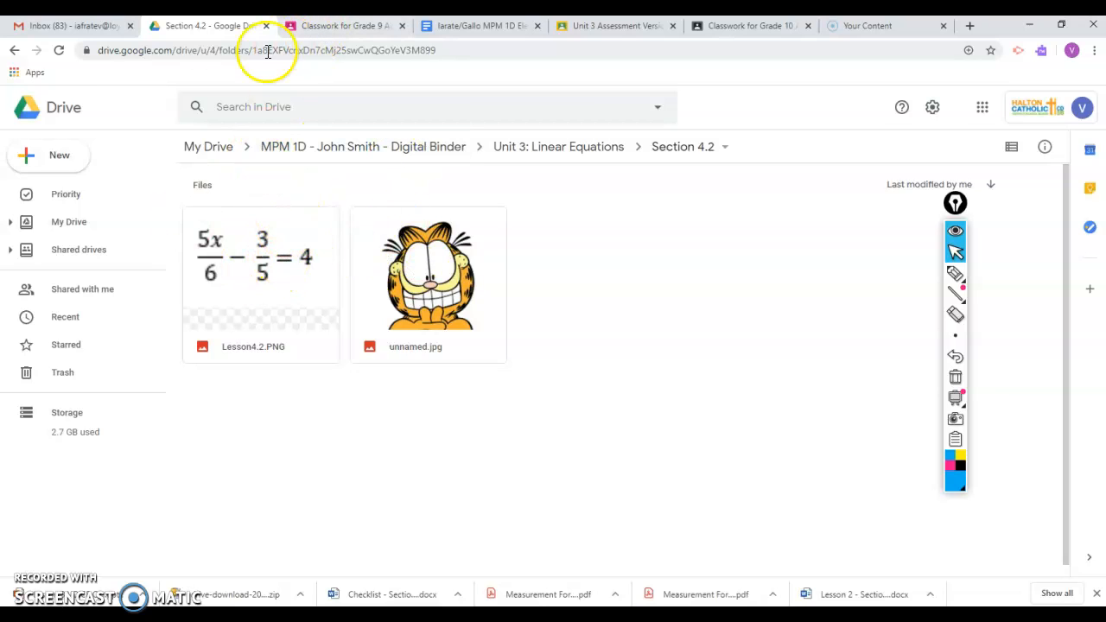
# - Create a blank Google Docs document in the Section 4.2 folder and title it "digital binder testing"
pyautogui.rightClick(689, 330)
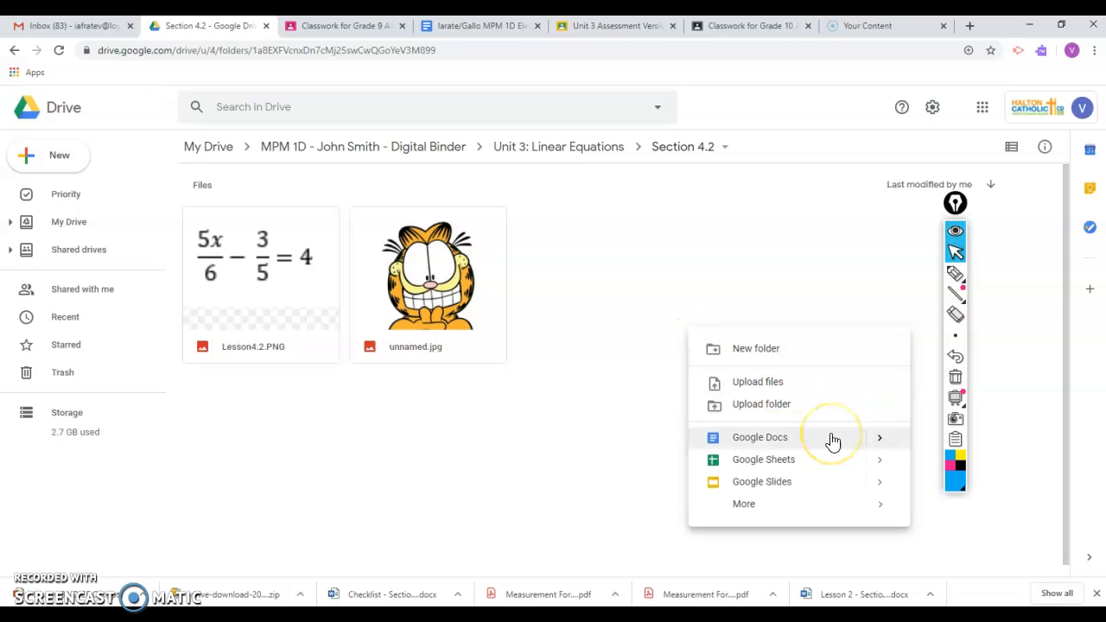
pyautogui.moveTo(879, 440)
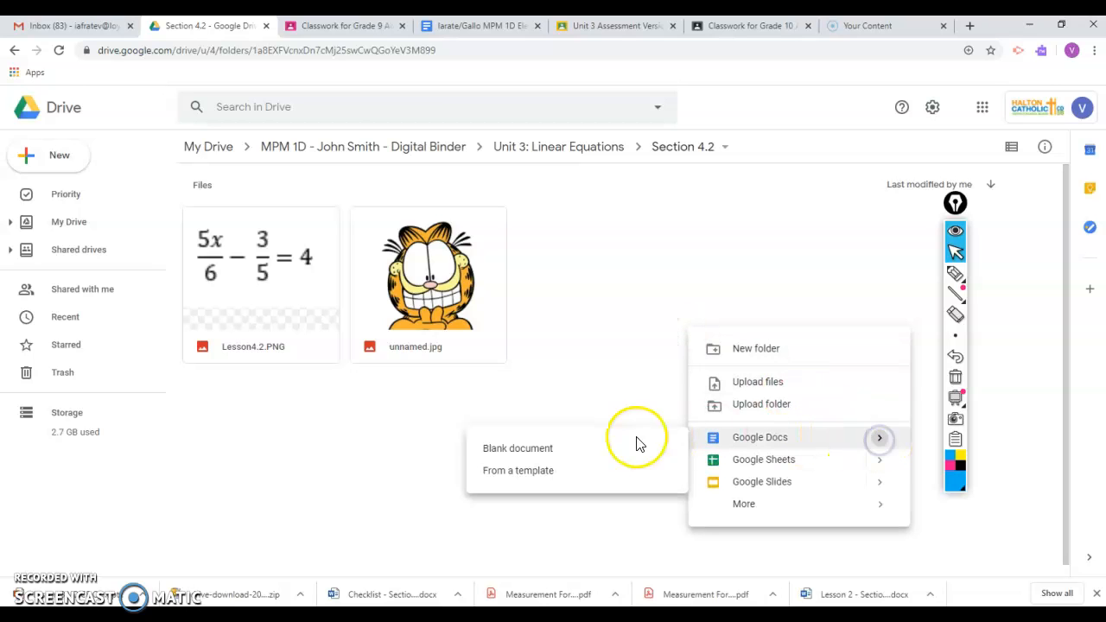
pyautogui.click(543, 450)
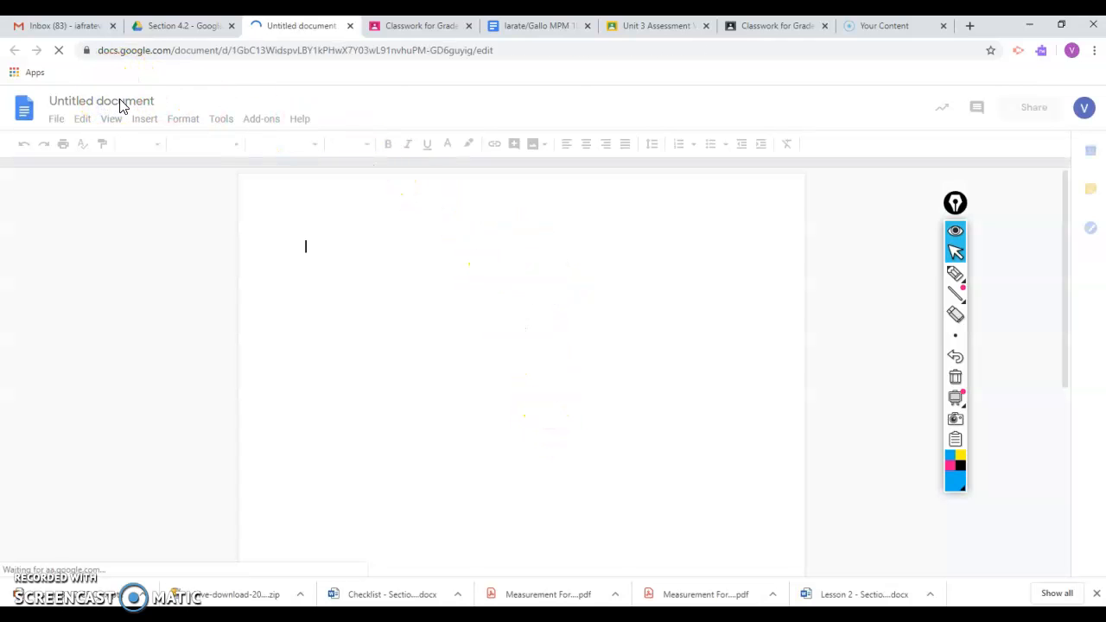
pyautogui.click(120, 102)
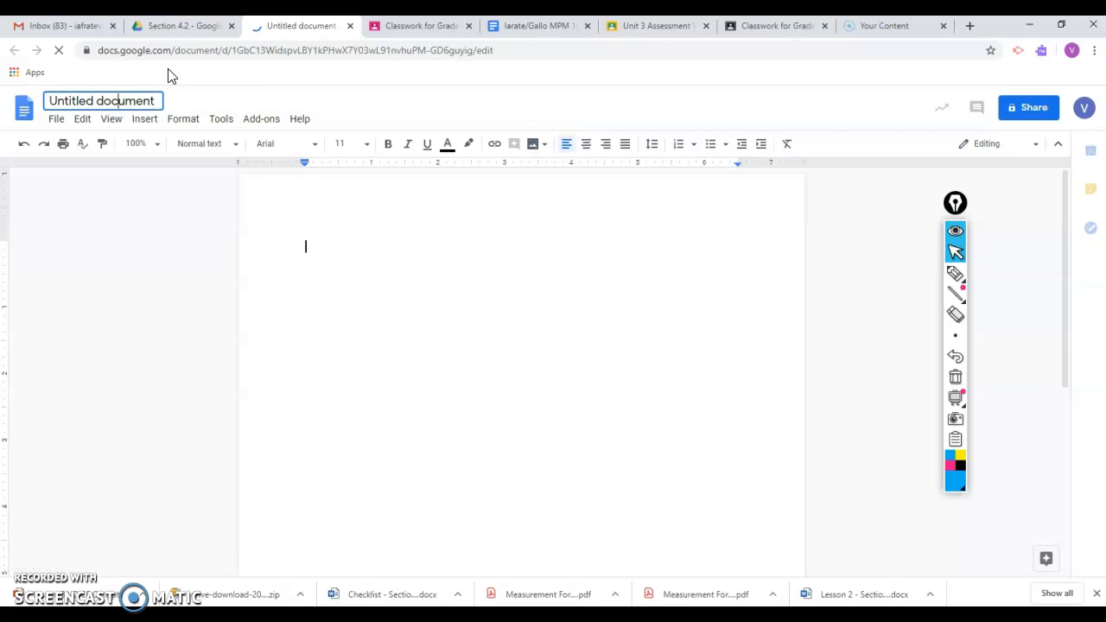
pyautogui.write('digit')
pyautogui.press('BackSpace')
pyautogui.press('BackSpace')
pyautogui.press('BackSpace')
pyautogui.press('BackSpace')
pyautogui.press('BackSpace')
pyautogui.press('BackSpace')
pyautogui.press('BackSpace')
pyautogui.press('BackSpace')
pyautogui.press('BackSpace')
pyautogui.press('BackSpace')
pyautogui.press('BackSpace')
pyautogui.press('BackSpace')
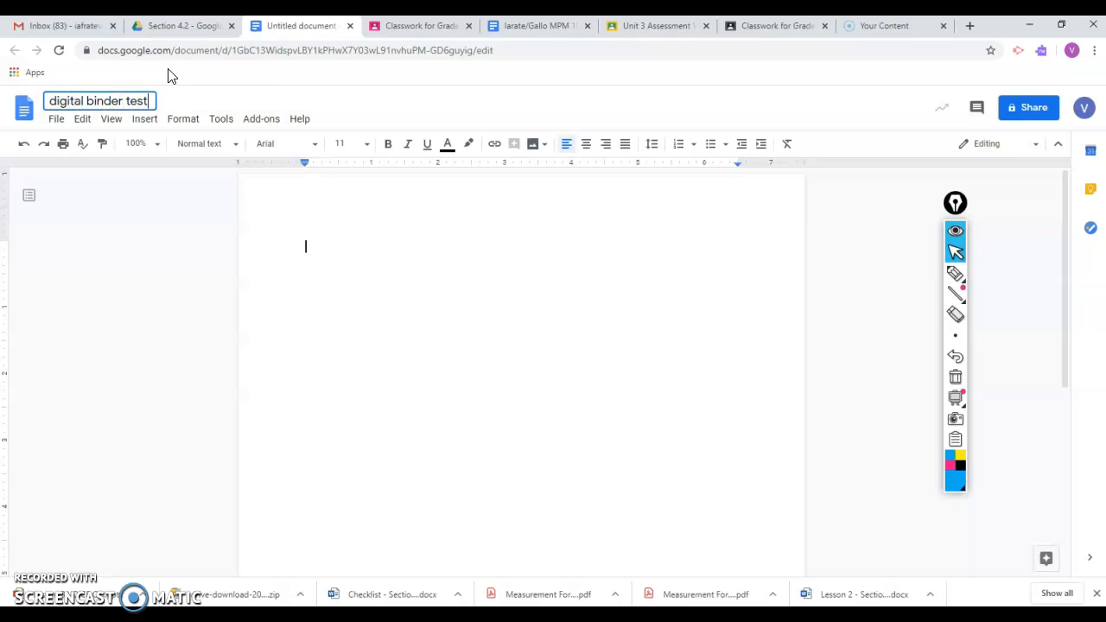
# - Enter "test" in the body of the digital binder testing document
pyautogui.click(484, 324)
pyautogui.write('te')
pyautogui.write('t')
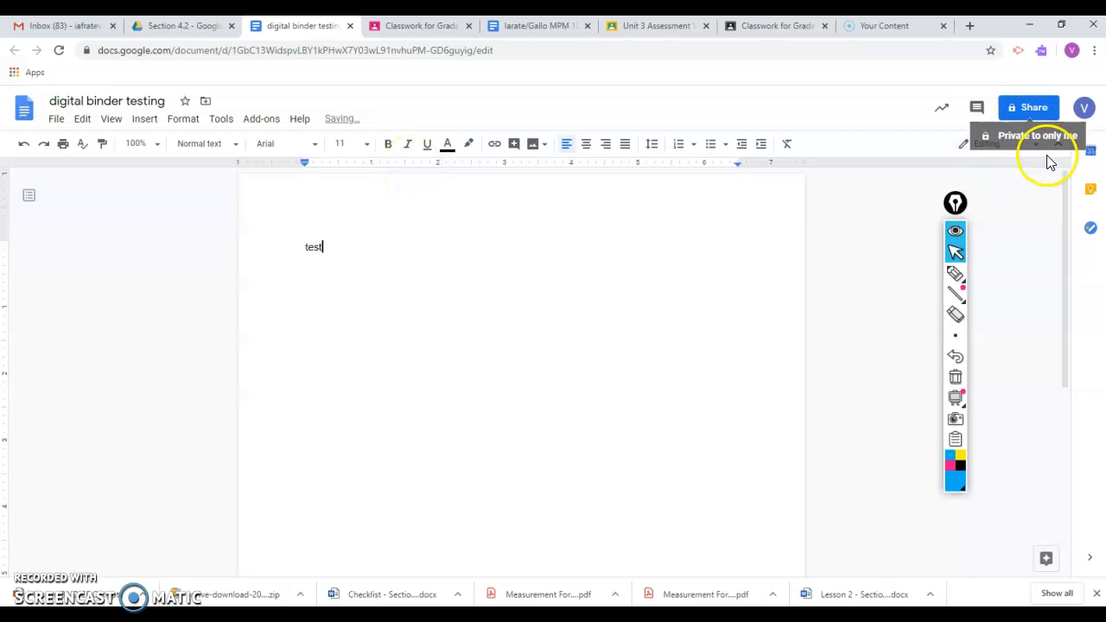
# - Check the document's move destinations by browsing up to Unit 3: Linear Equations and back into Section 4.2, and glance at the Drive folder
pyautogui.click(52, 126)
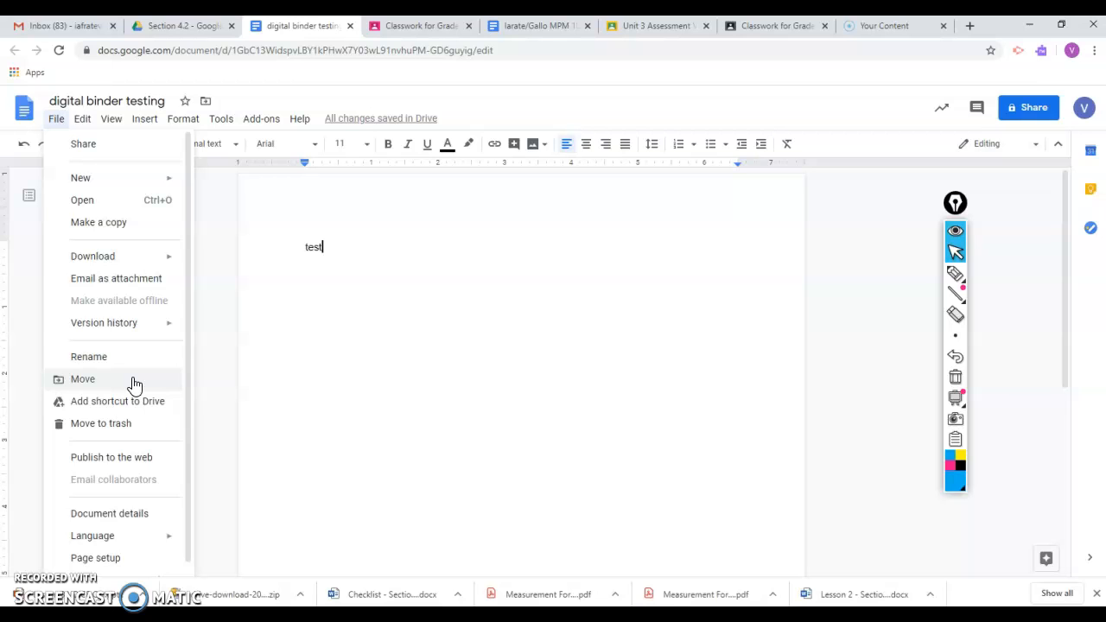
pyautogui.click(82, 379)
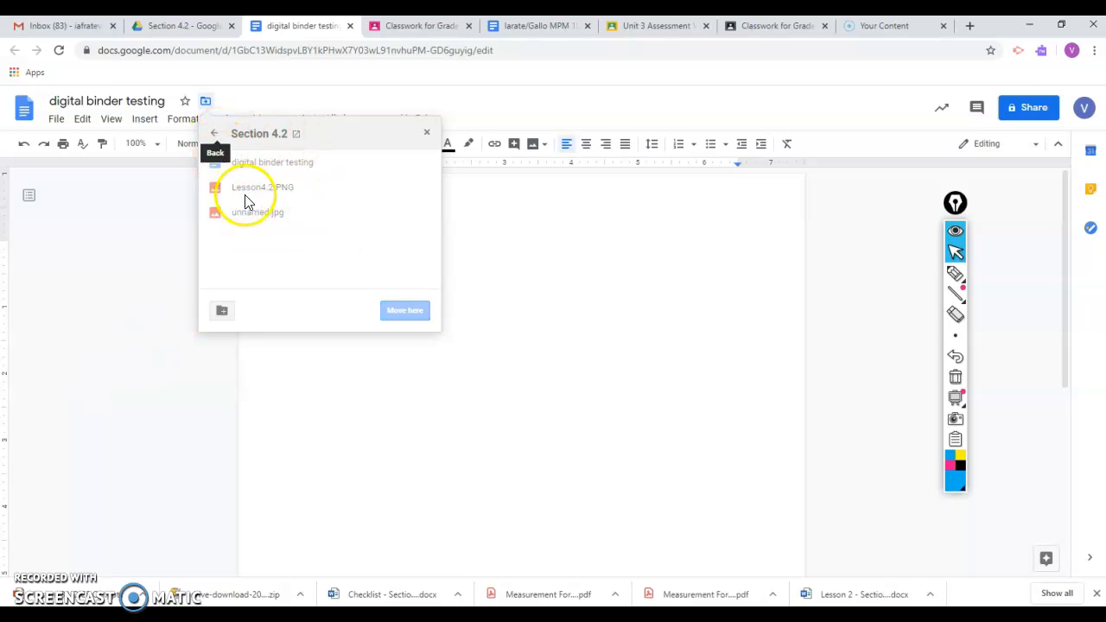
pyautogui.click(213, 137)
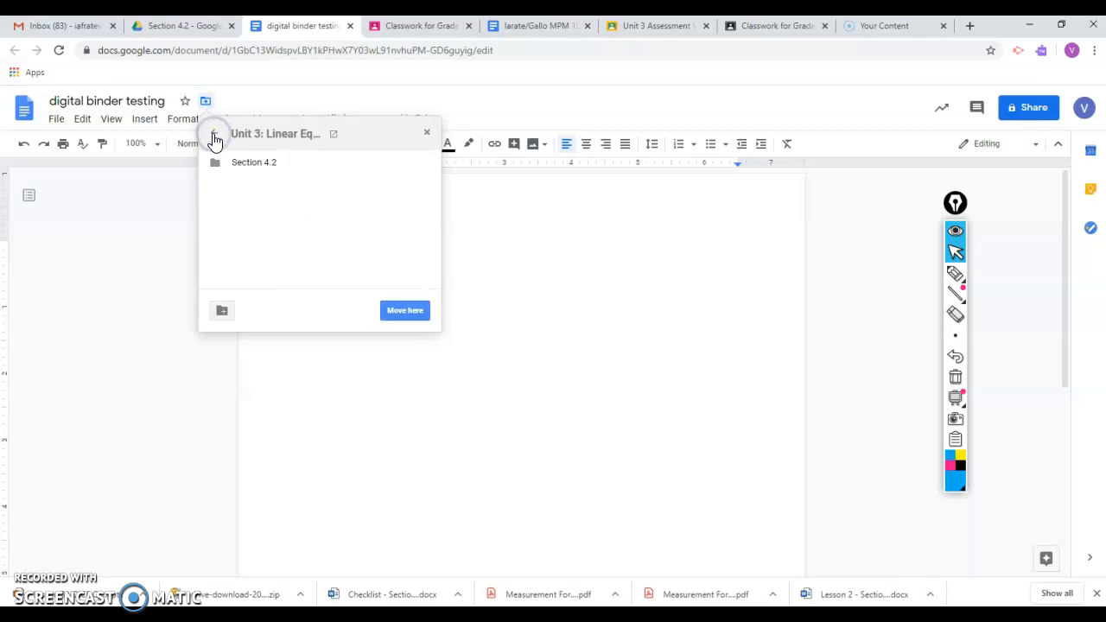
pyautogui.click(260, 174)
pyautogui.click(261, 174)
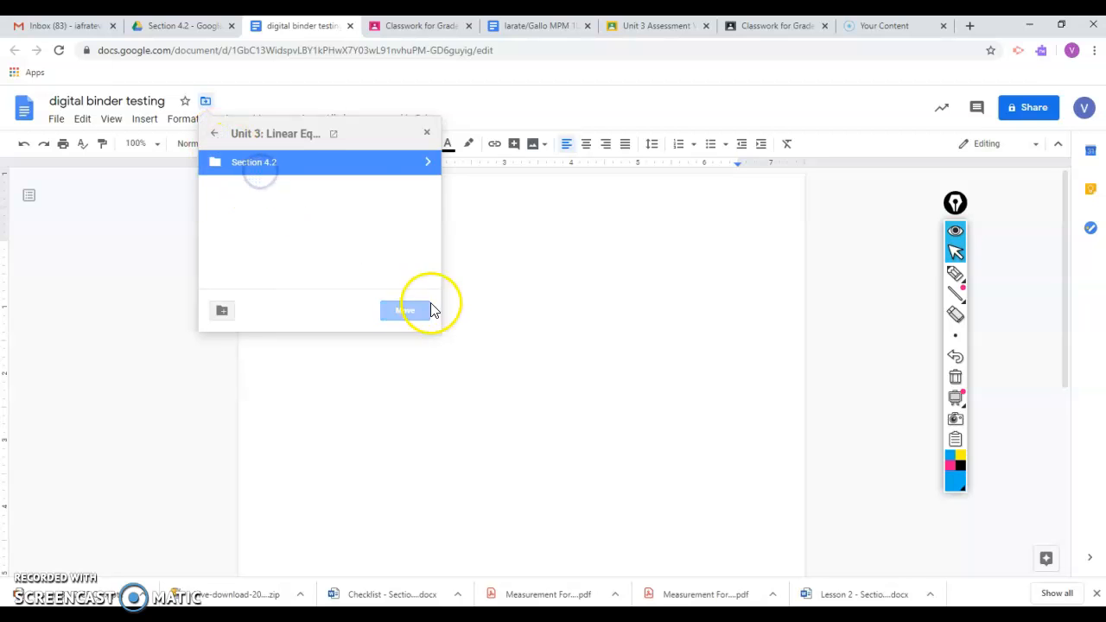
pyautogui.click(425, 164)
pyautogui.click(172, 28)
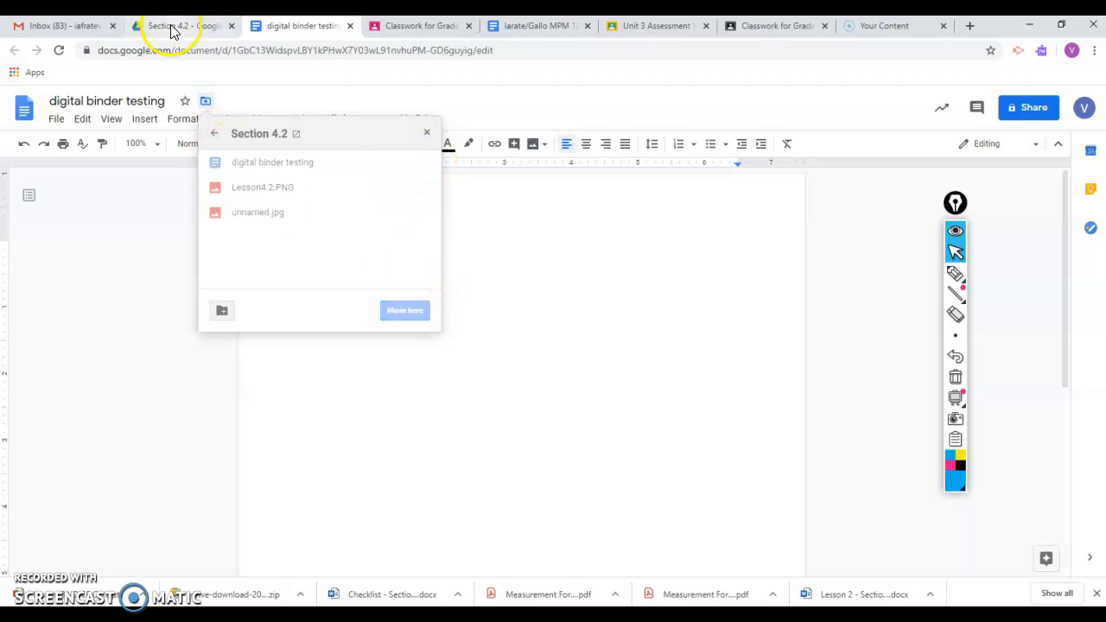
pyautogui.click(279, 27)
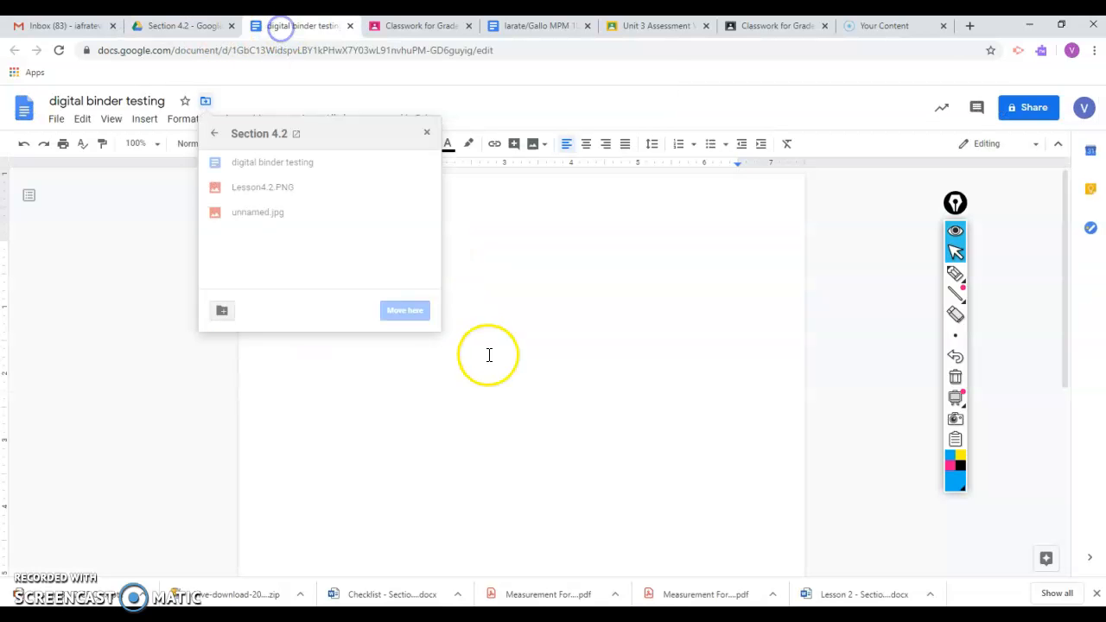
# - Move the digital binder testing document from Section 4.2 to Unit 3: Linear Equations and open that unit folder in Drive
pyautogui.click(214, 137)
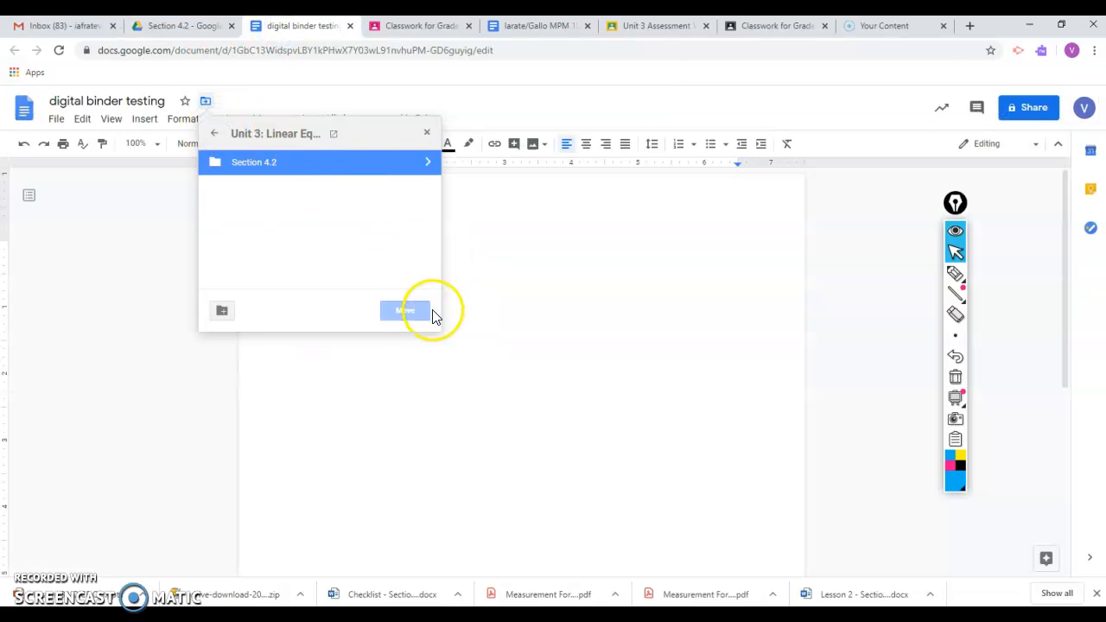
pyautogui.click(311, 171)
pyautogui.click(406, 308)
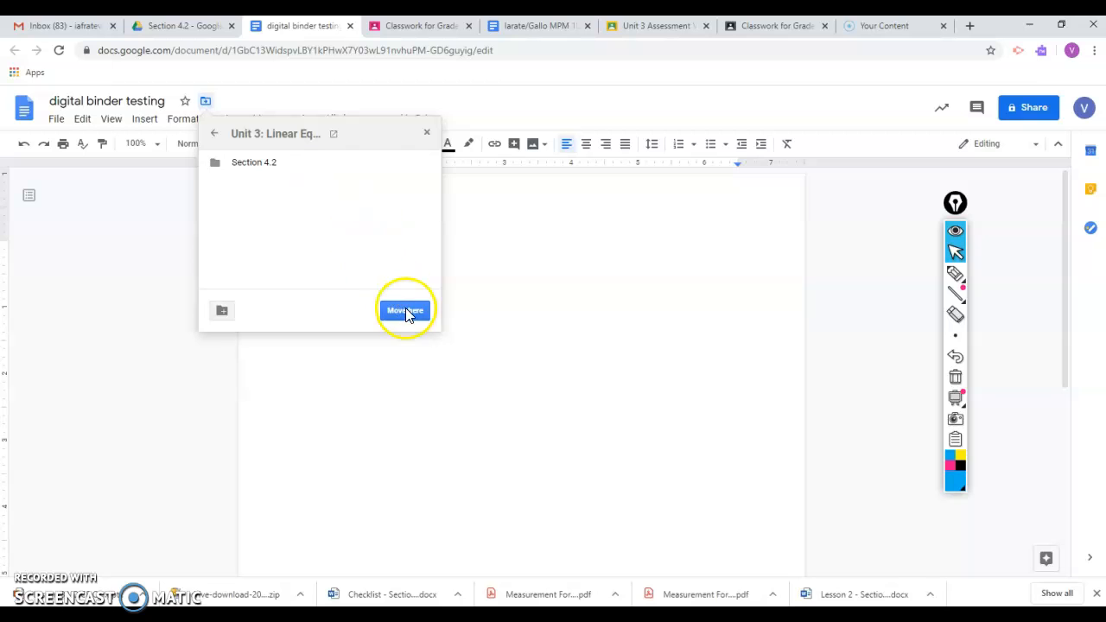
pyautogui.click(205, 29)
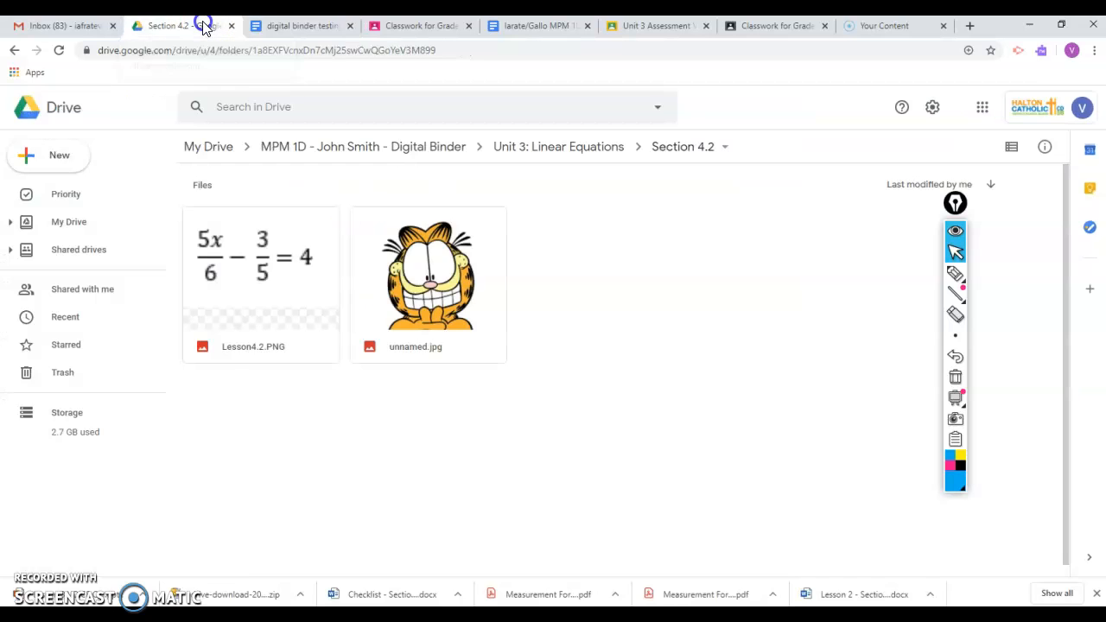
pyautogui.click(406, 147)
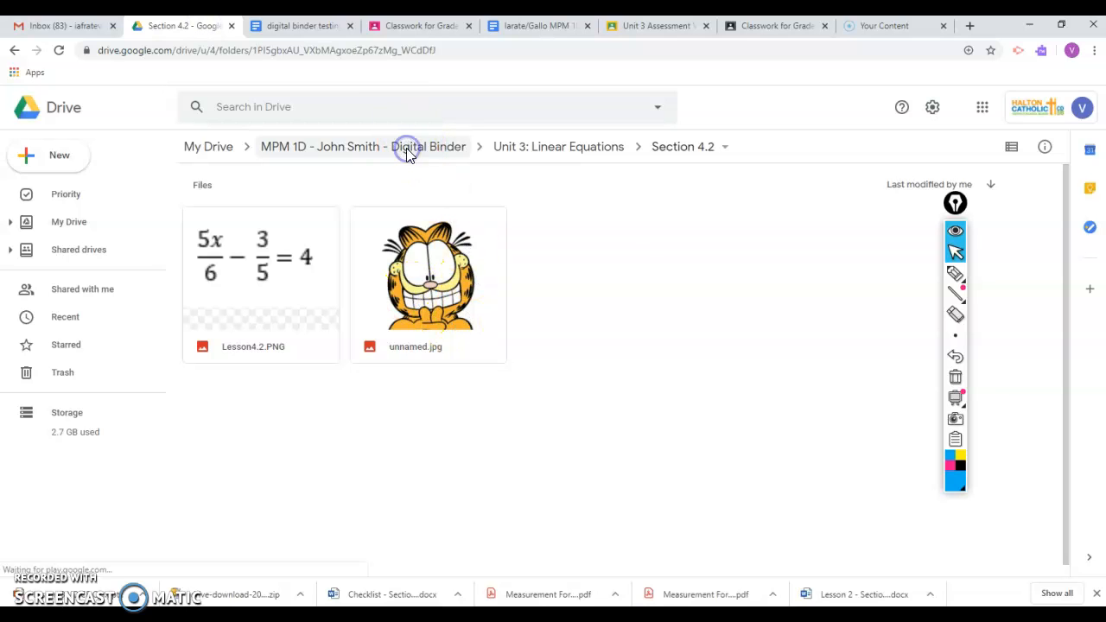
pyautogui.click(373, 50)
pyautogui.press('Return')
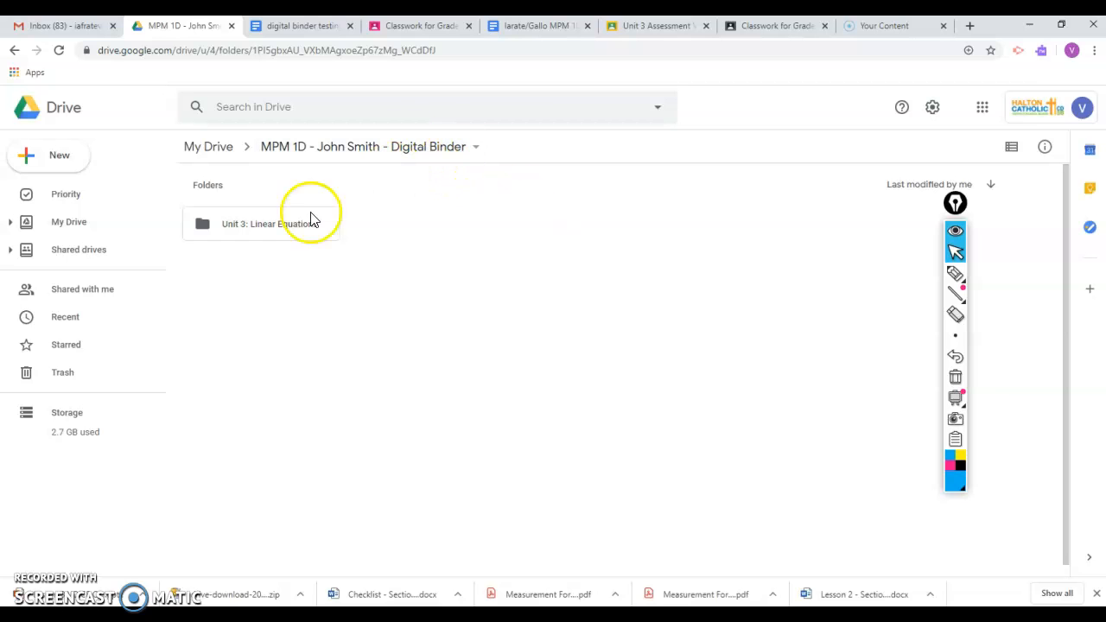
pyautogui.doubleClick(301, 223)
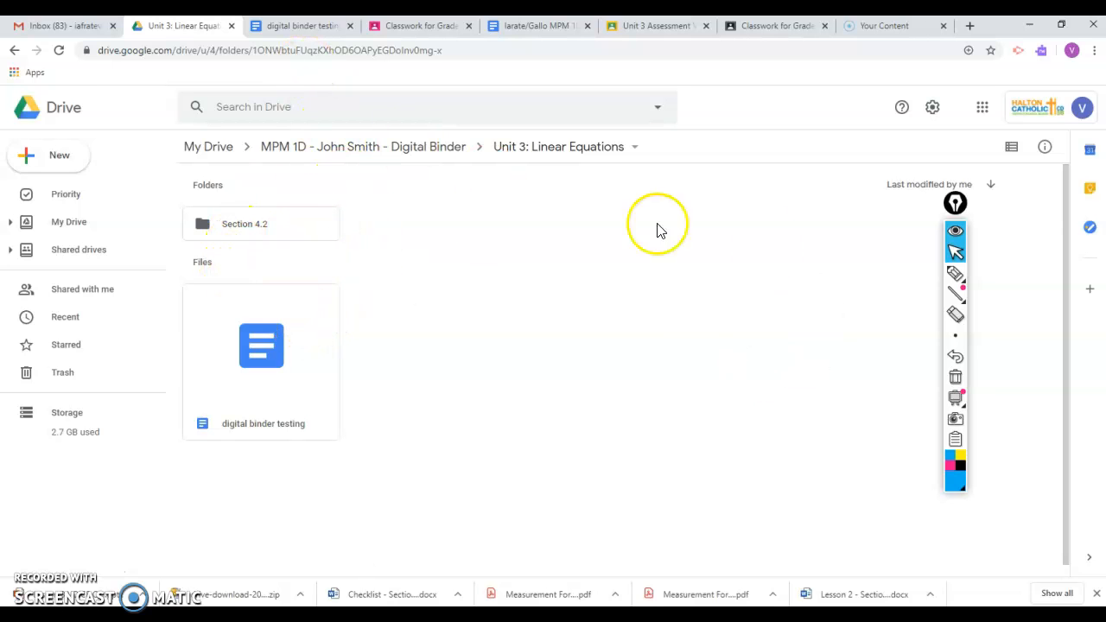
# - Move the digital binder testing document back into the Section 4.2 folder and open that folder
pyautogui.rightClick(277, 341)
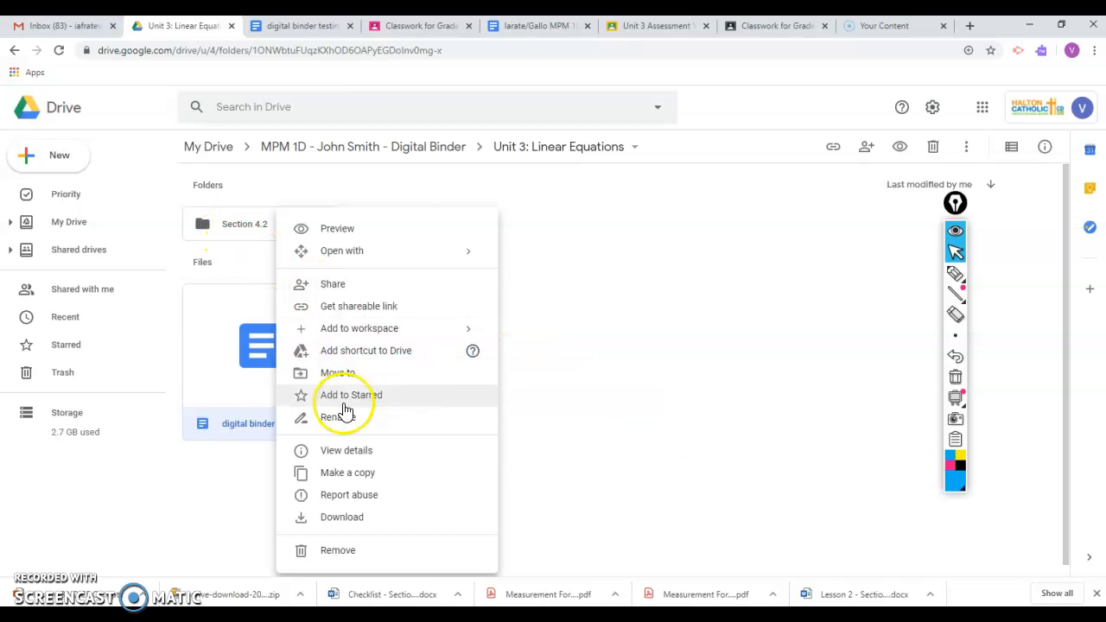
pyautogui.rightClick(234, 363)
pyautogui.moveTo(242, 370); pyautogui.dragTo(267, 226)
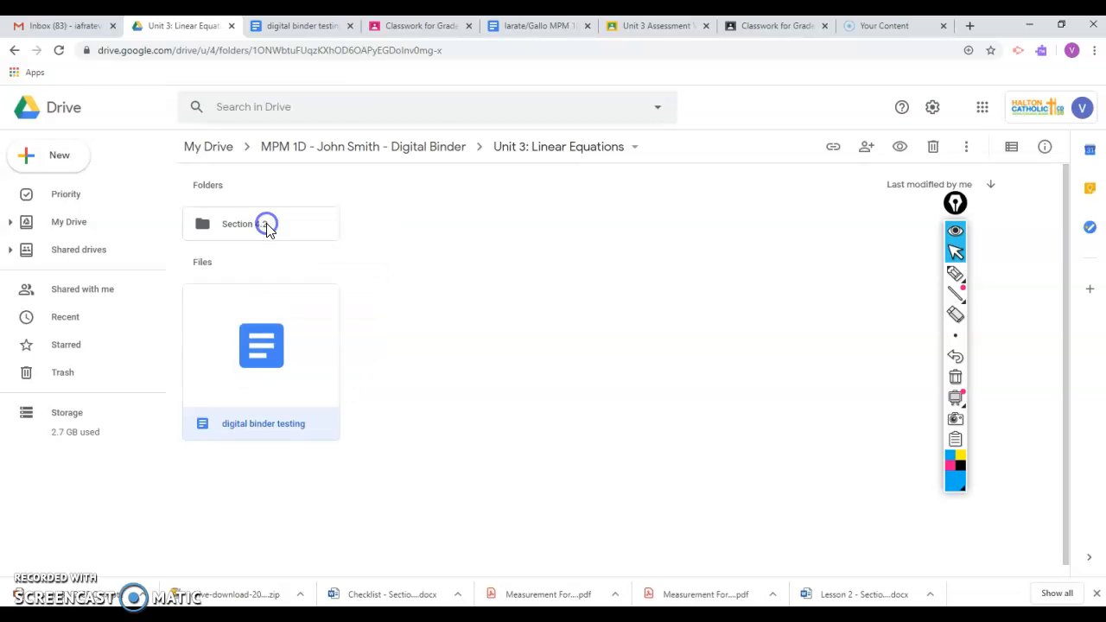
pyautogui.click(266, 225)
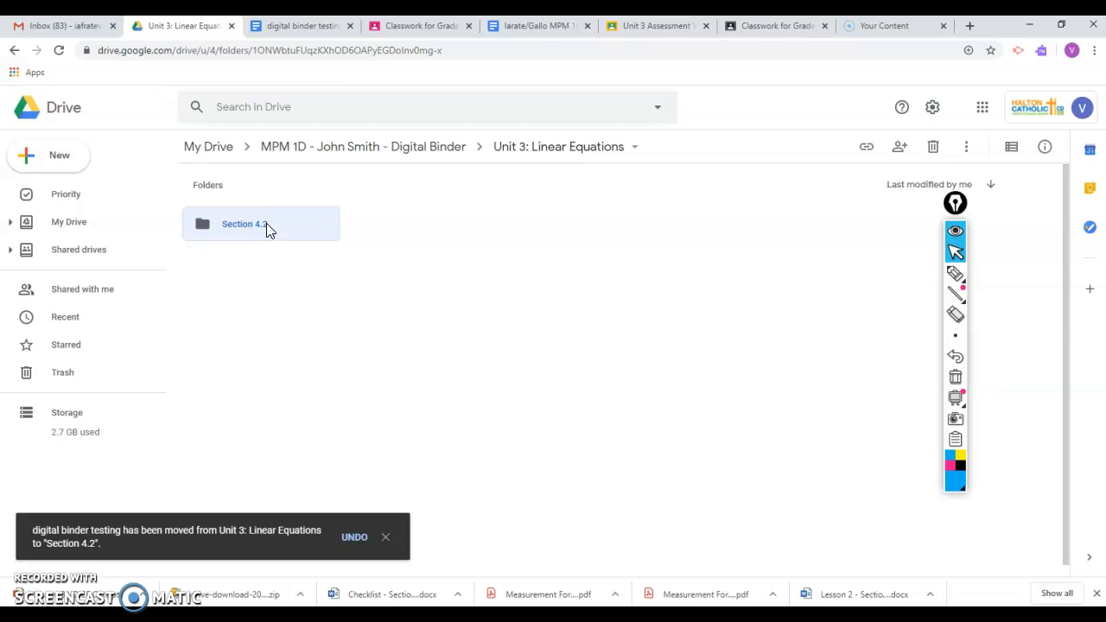
pyautogui.doubleClick(266, 224)
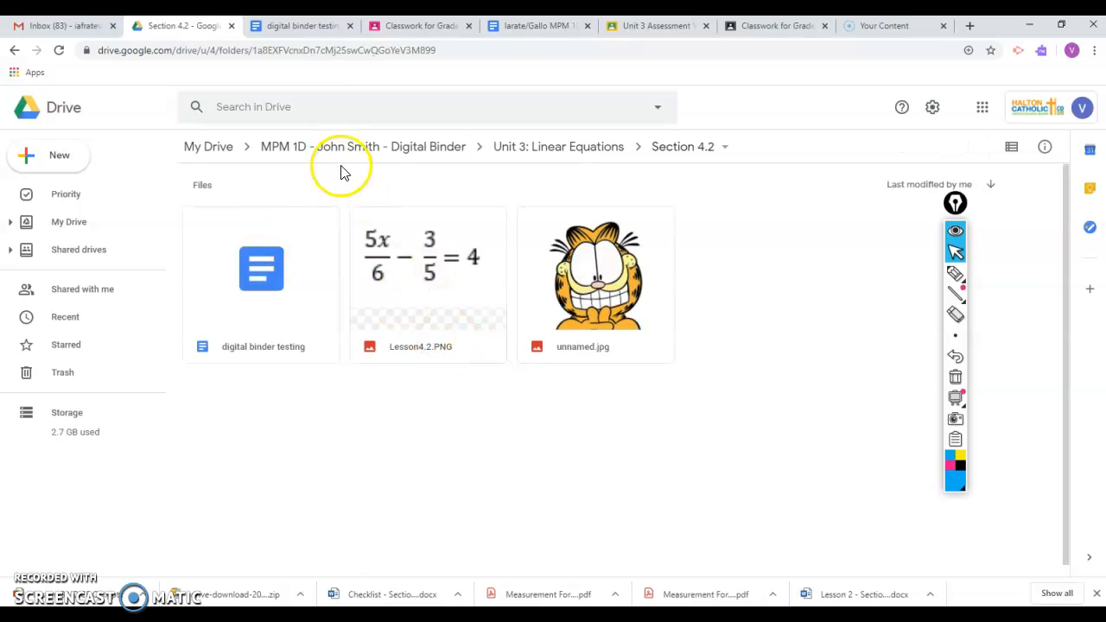
# - Create a new folder named "Section 4.3" inside the Unit 3: Linear Equations folder
pyautogui.click(273, 148)
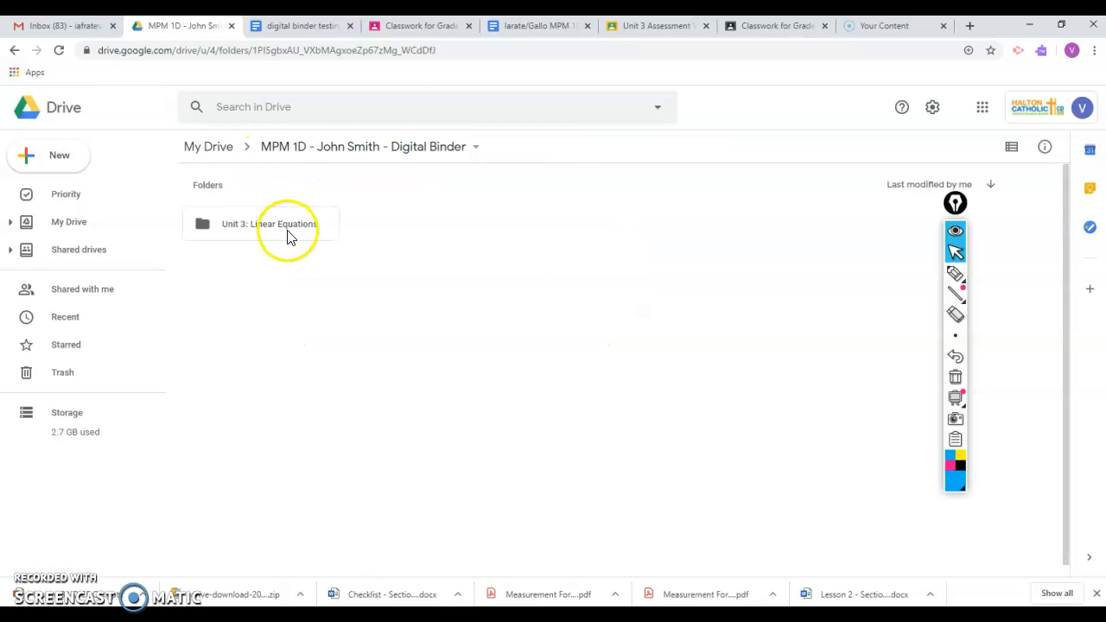
pyautogui.doubleClick(288, 224)
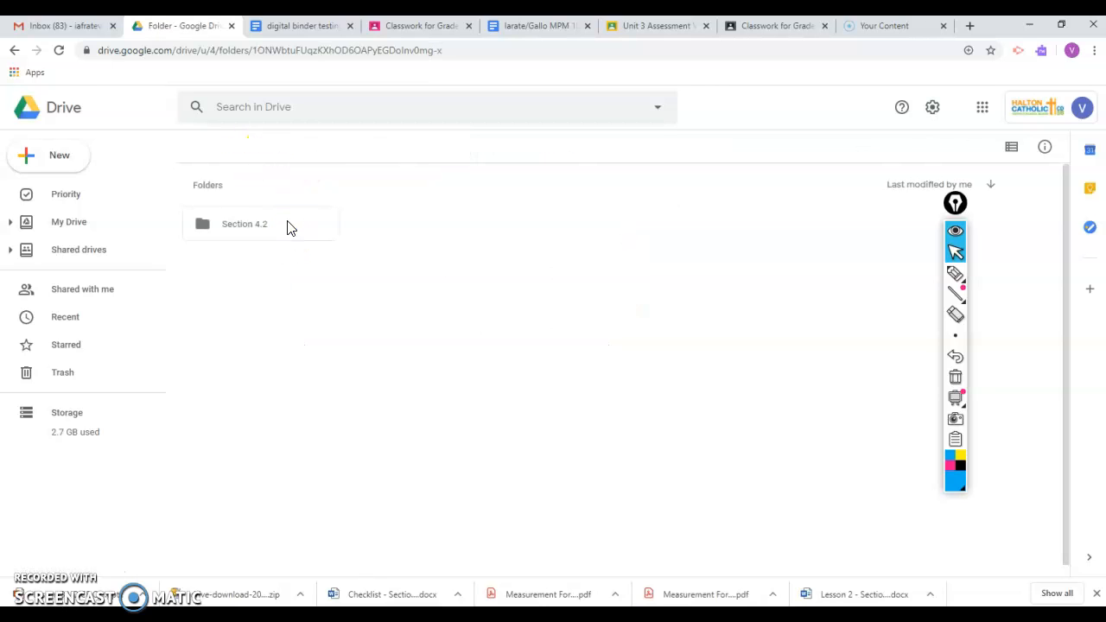
pyautogui.rightClick(484, 283)
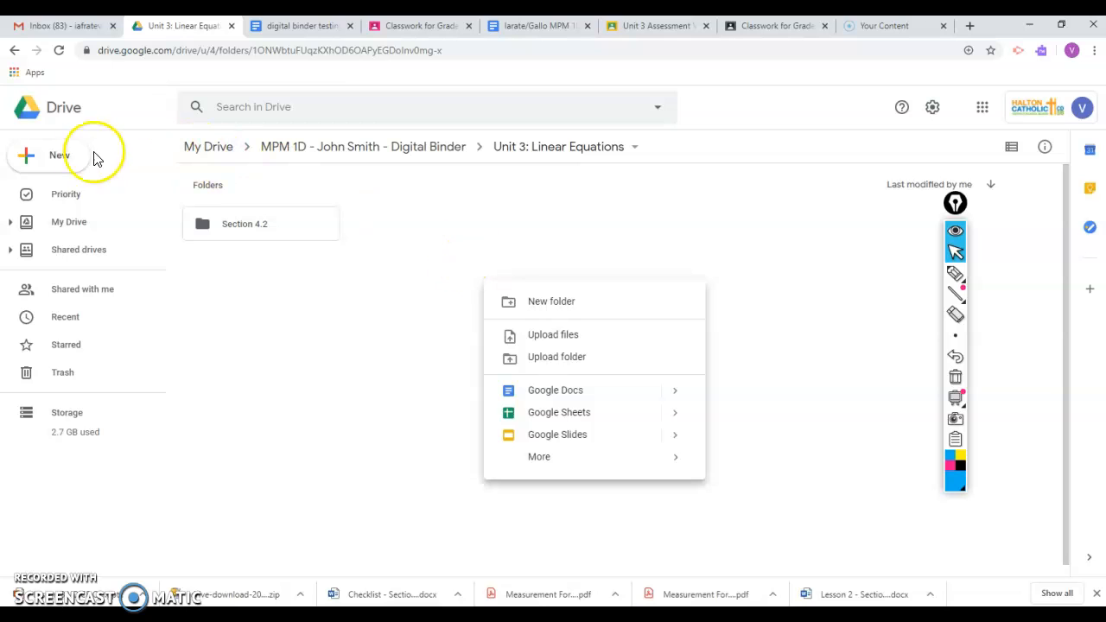
pyautogui.rightClick(499, 241)
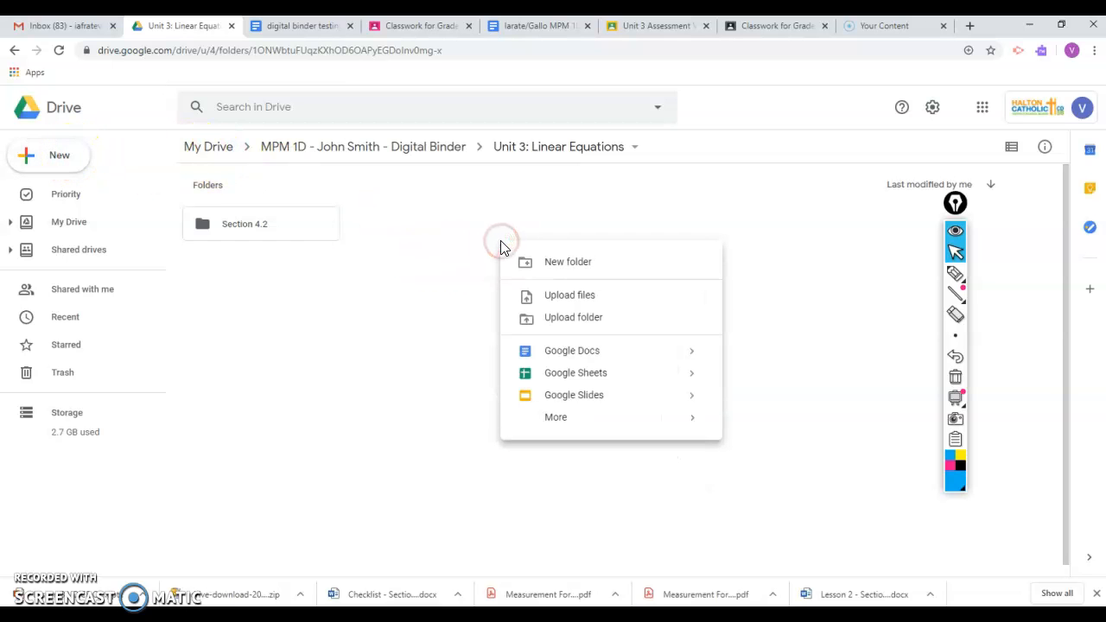
pyautogui.click(326, 269)
pyautogui.click(40, 146)
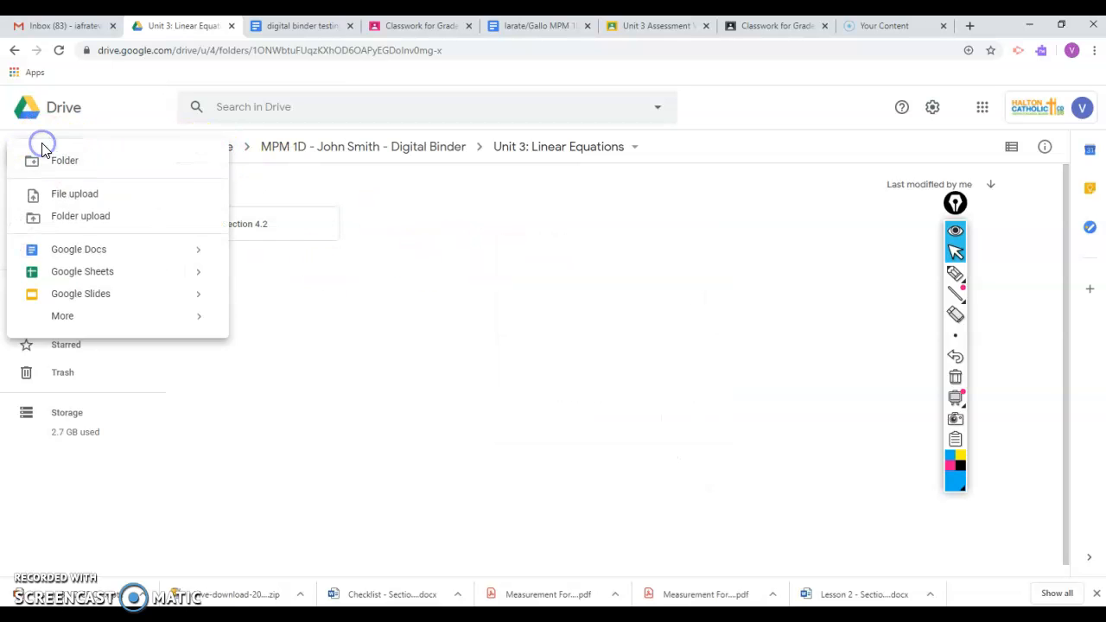
pyautogui.click(128, 172)
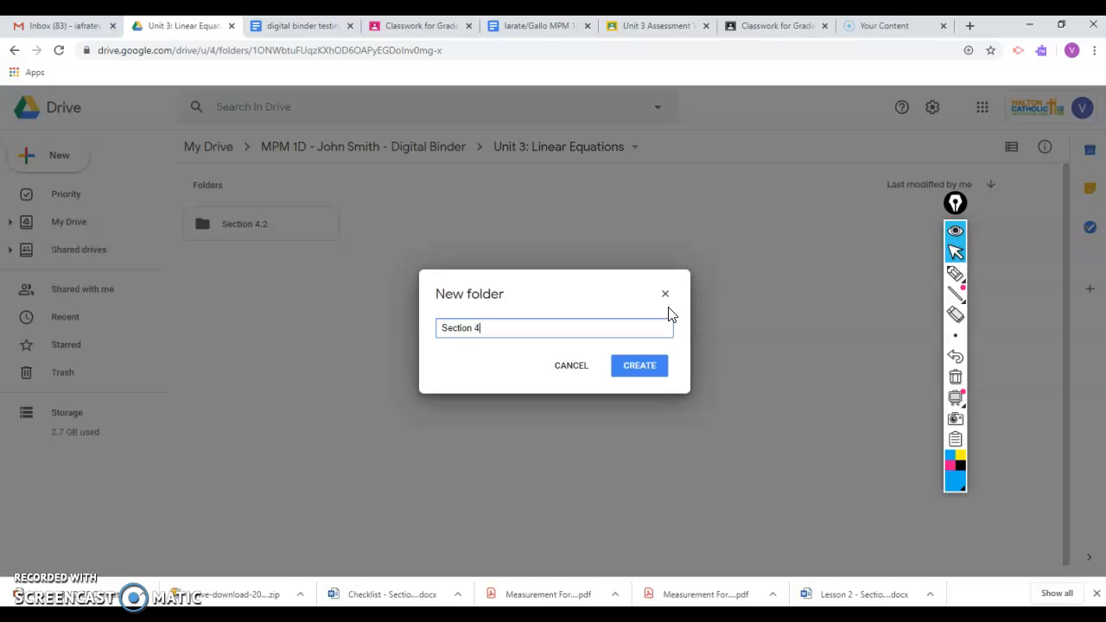
pyautogui.click(639, 366)
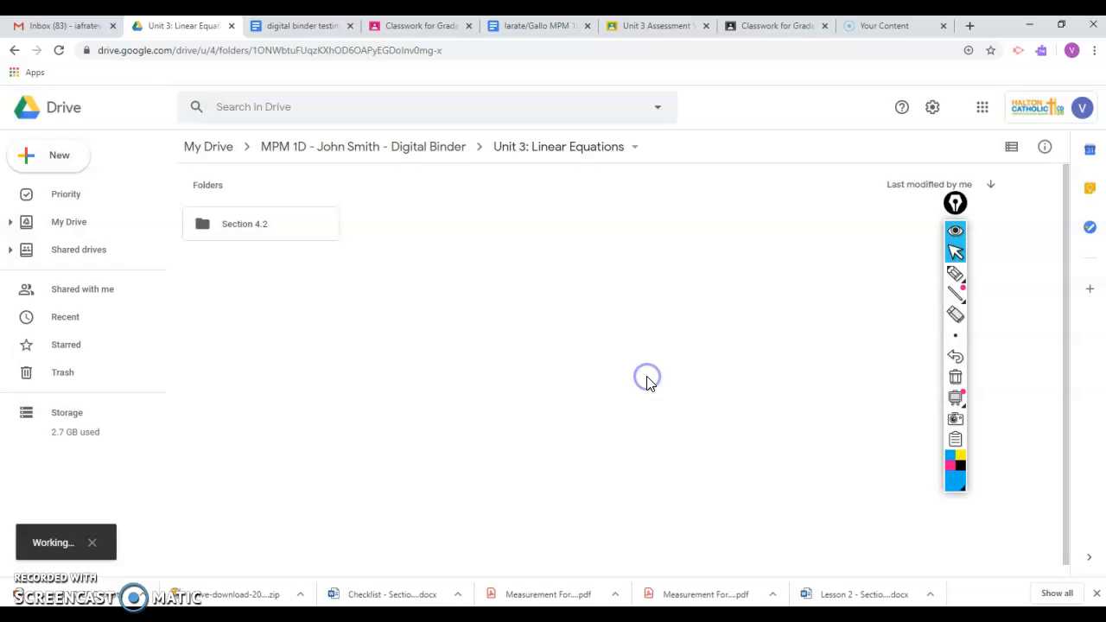
# - Close the digital binder testing document and copy the Assessment Tracking Table with its heading from the MPM 1D Electronic Binder Assignment
pyautogui.click(309, 28)
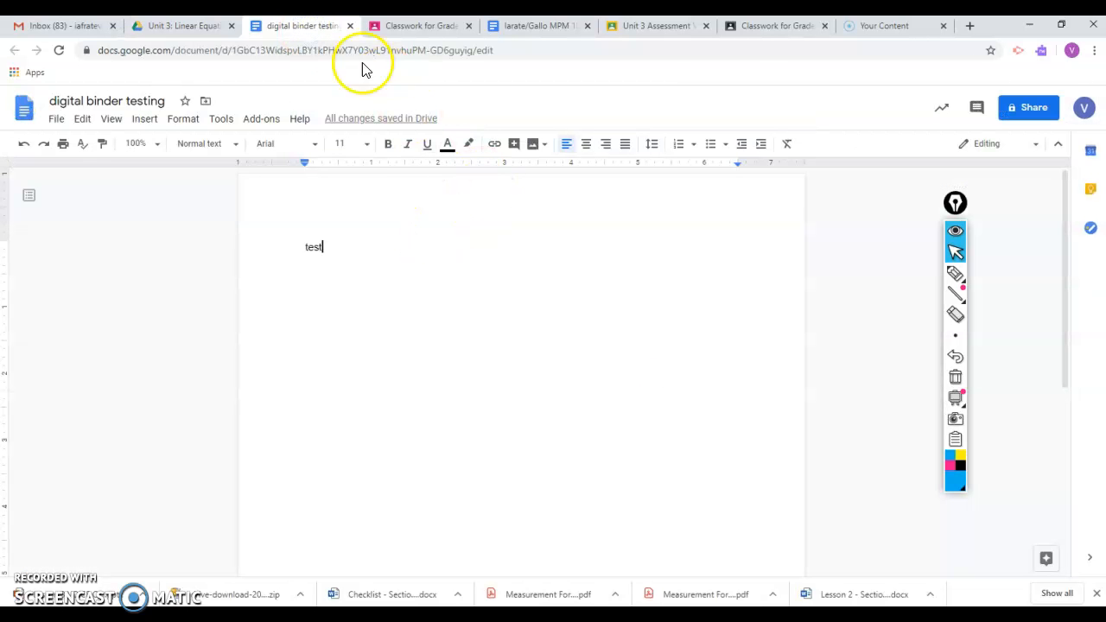
pyautogui.click(350, 26)
pyautogui.click(406, 26)
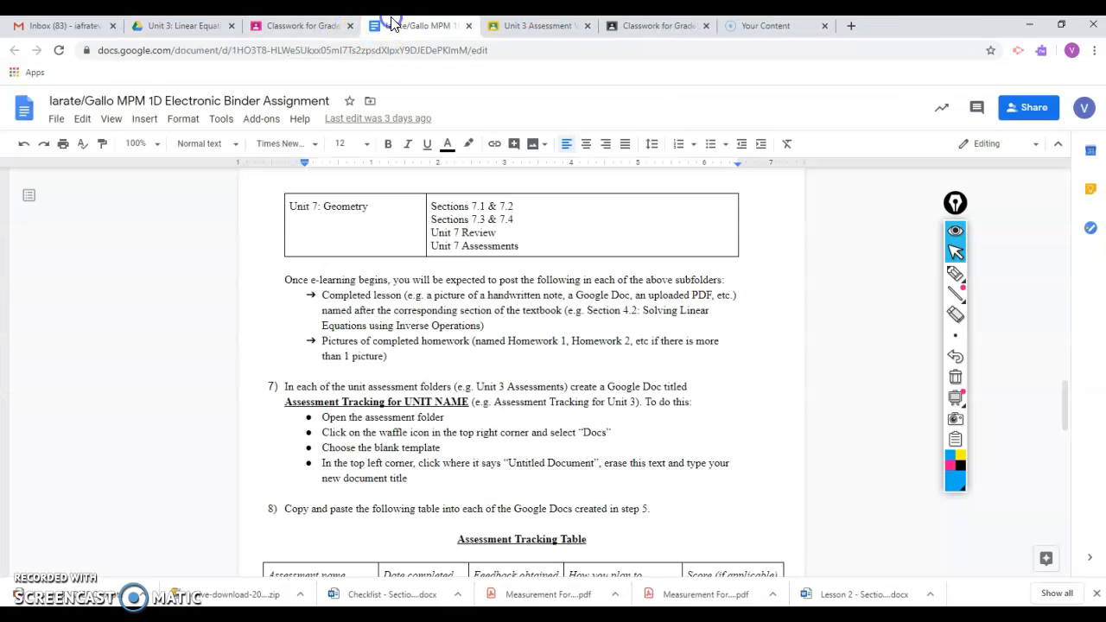
pyautogui.scroll(-3, 509, 328)
pyautogui.scroll(1, 518, 336)
pyautogui.scroll(-2, 506, 298)
pyautogui.scroll(1, 531, 286)
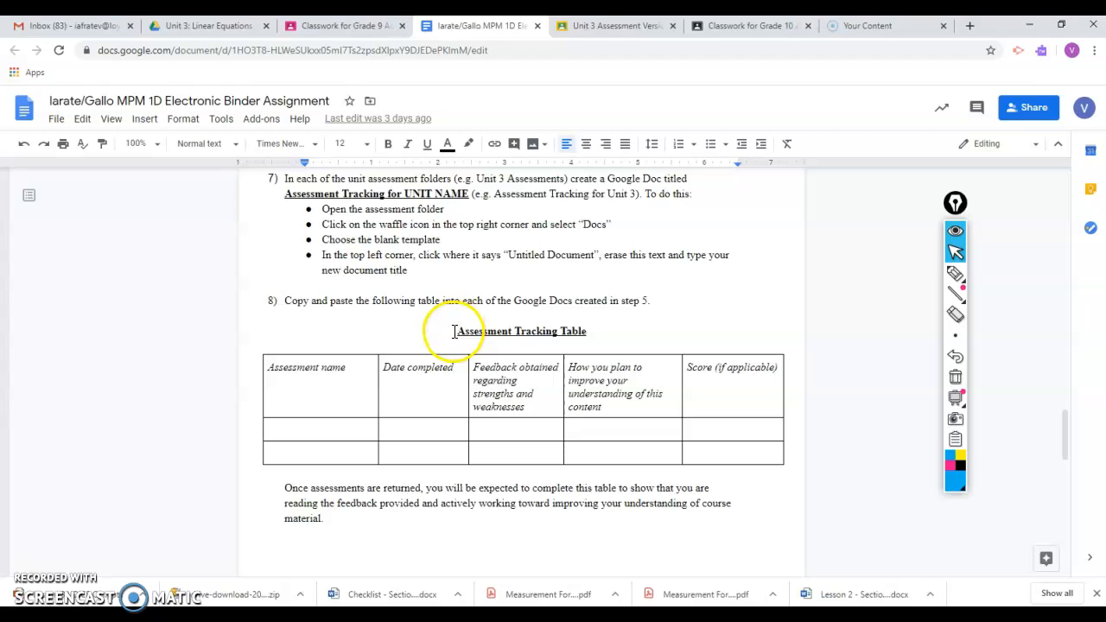
pyautogui.moveTo(450, 331); pyautogui.dragTo(662, 424)
pyautogui.rightClick(662, 424)
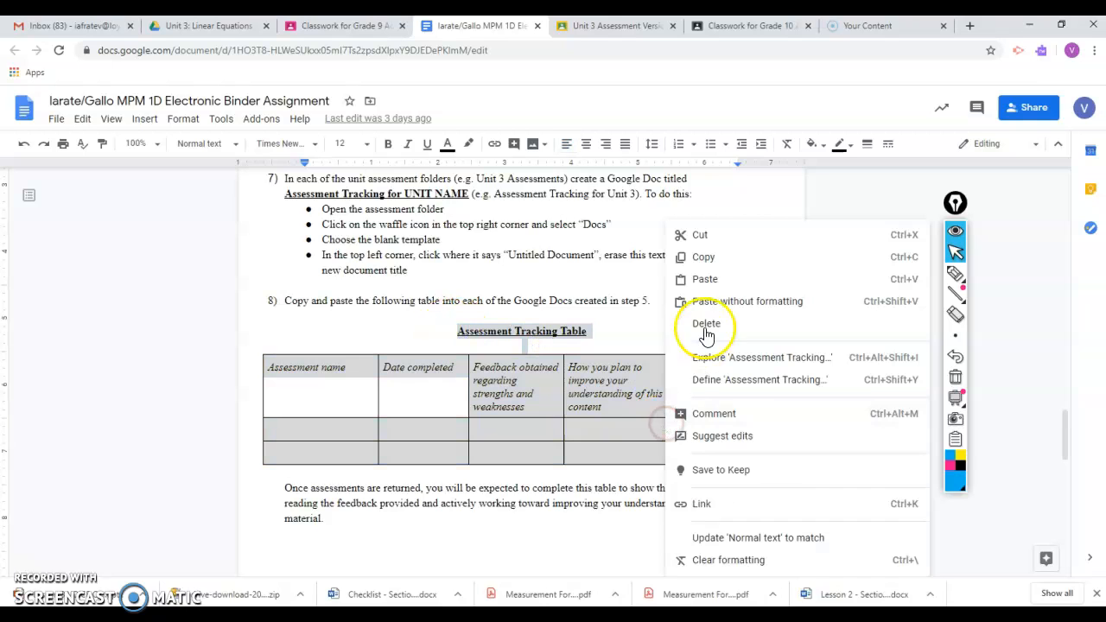
pyautogui.click(726, 263)
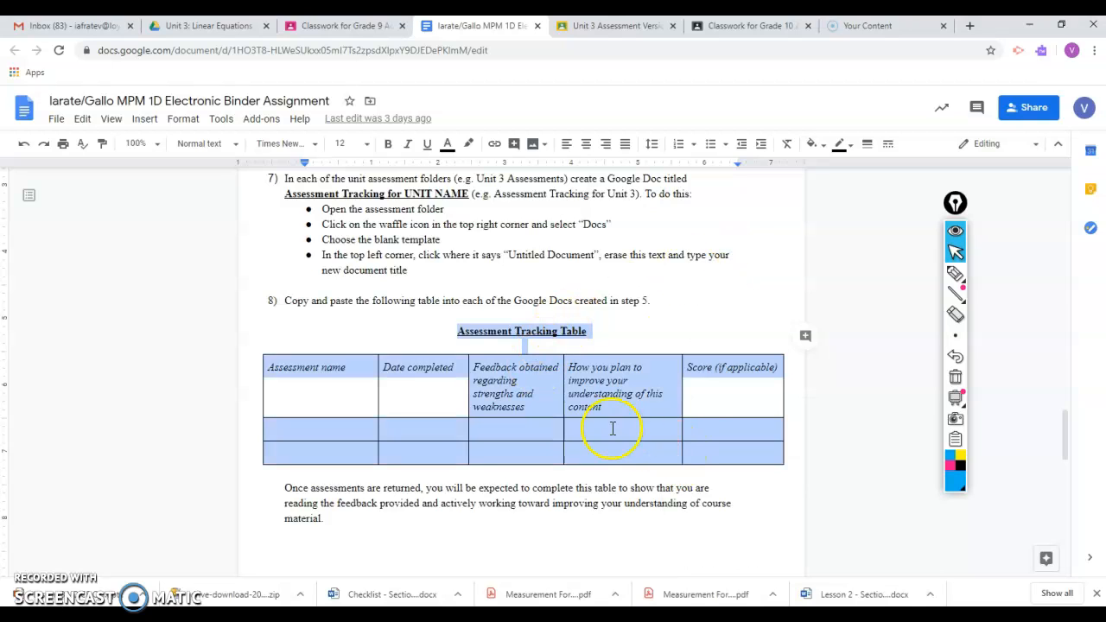
pyautogui.scroll(-3, 604, 427)
pyautogui.scroll(3, 604, 427)
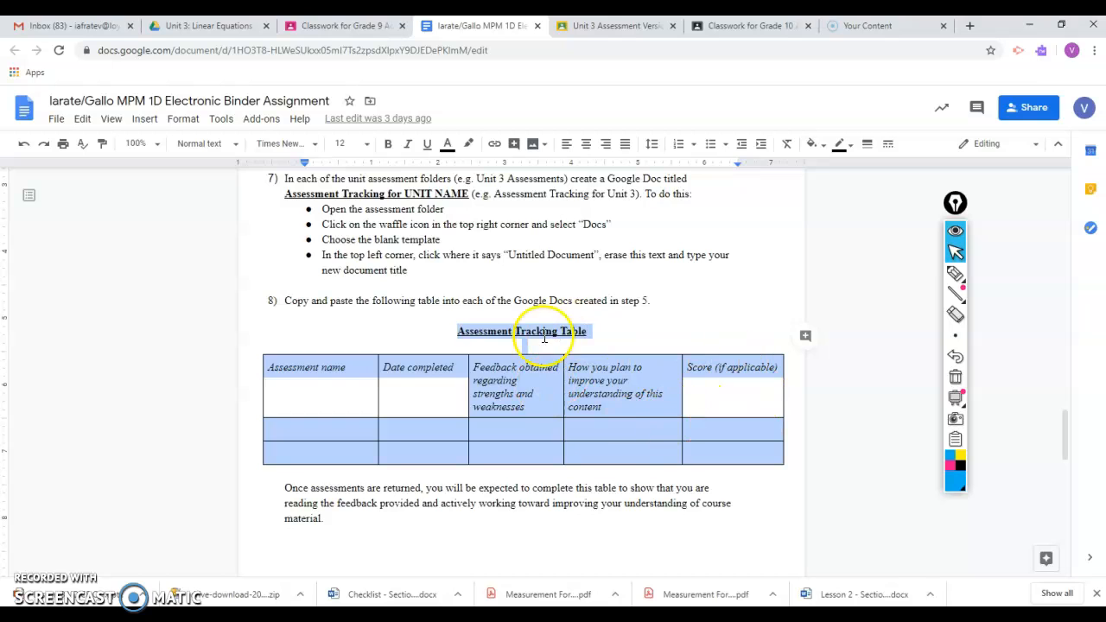
# - Create a new folder named "Assessment" at the top level of the MPM 1D digital binder in Drive
pyautogui.click(212, 26)
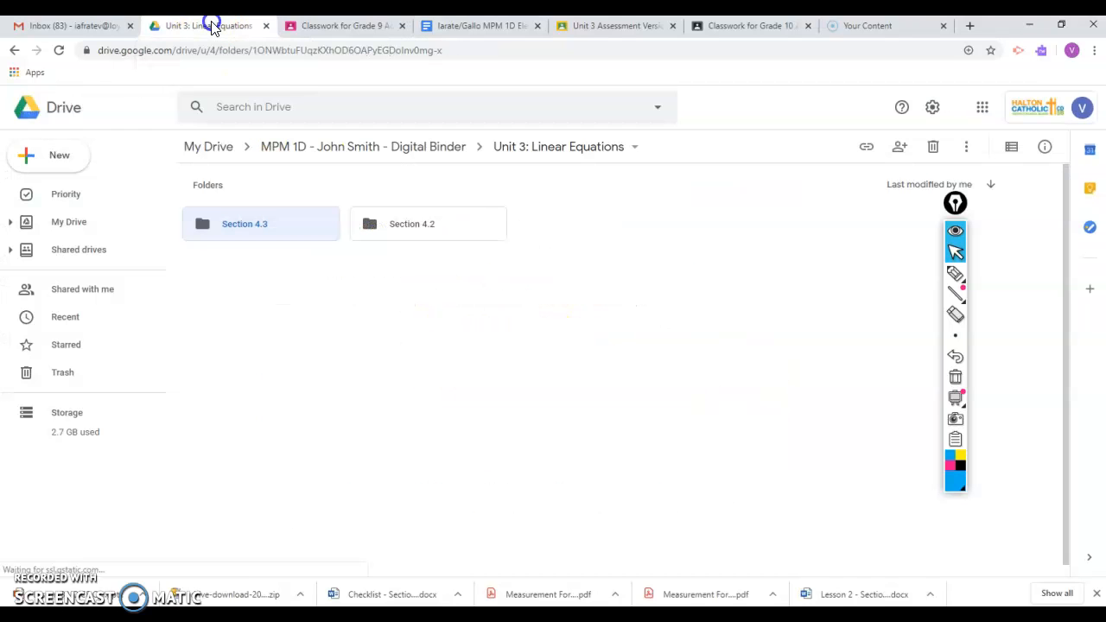
pyautogui.click(356, 149)
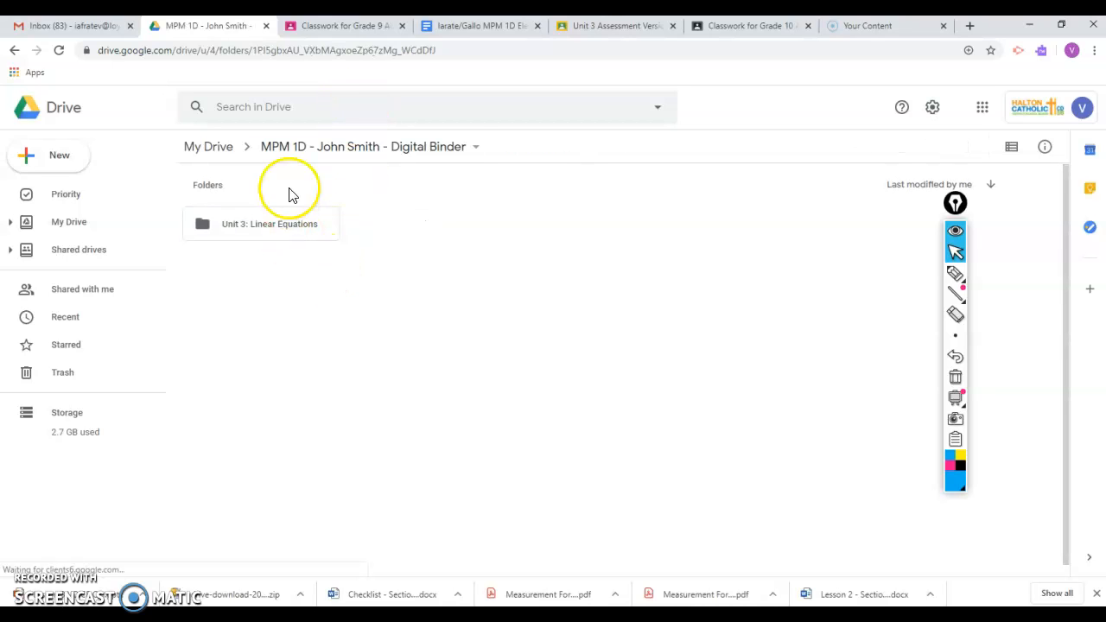
pyautogui.rightClick(505, 330)
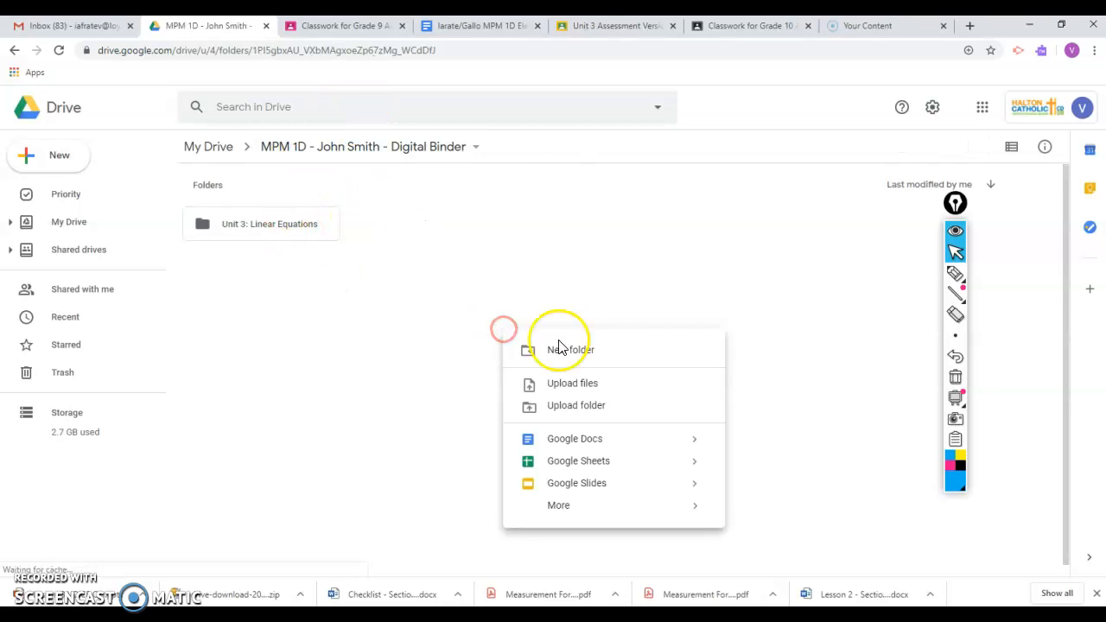
pyautogui.click(608, 363)
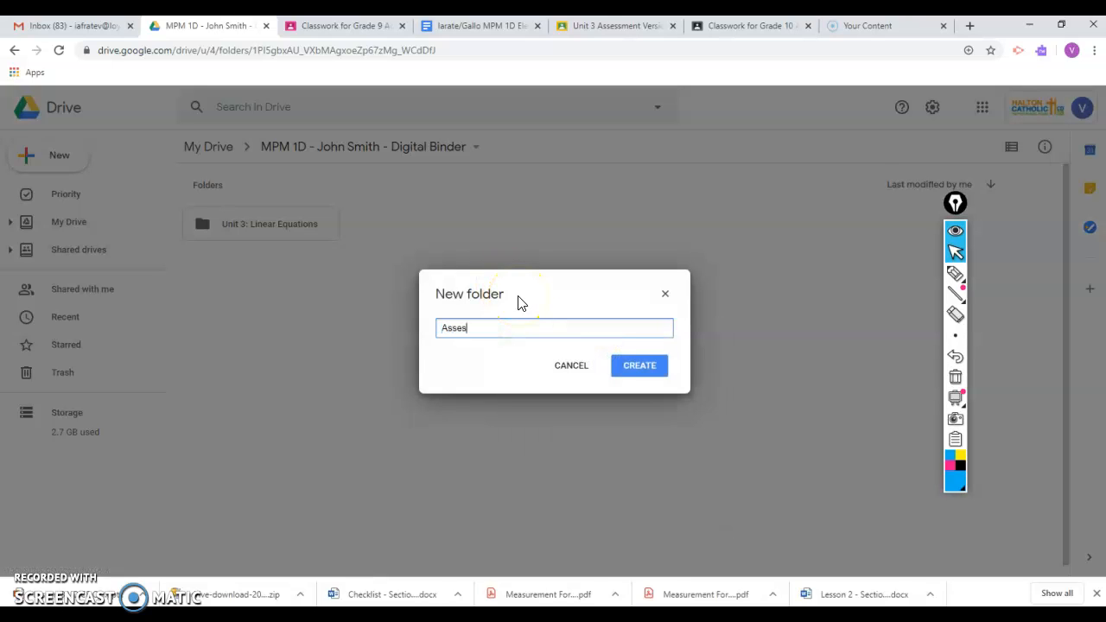
pyautogui.click(649, 375)
# - Open the Assessment folder and create a blank Google Docs document in it
pyautogui.doubleClick(313, 231)
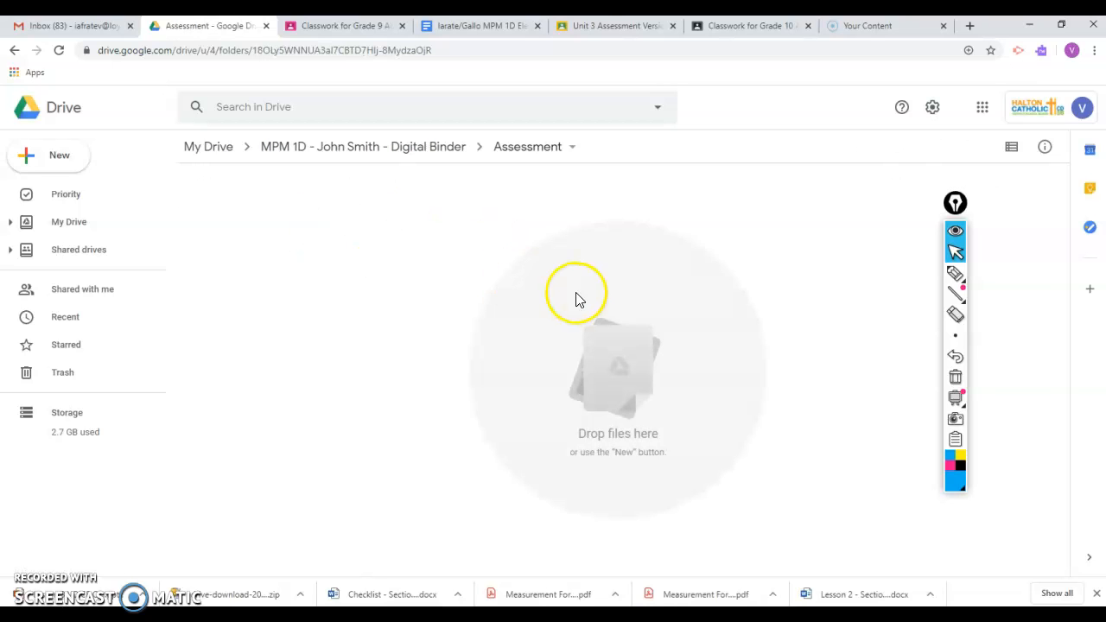
pyautogui.rightClick(508, 296)
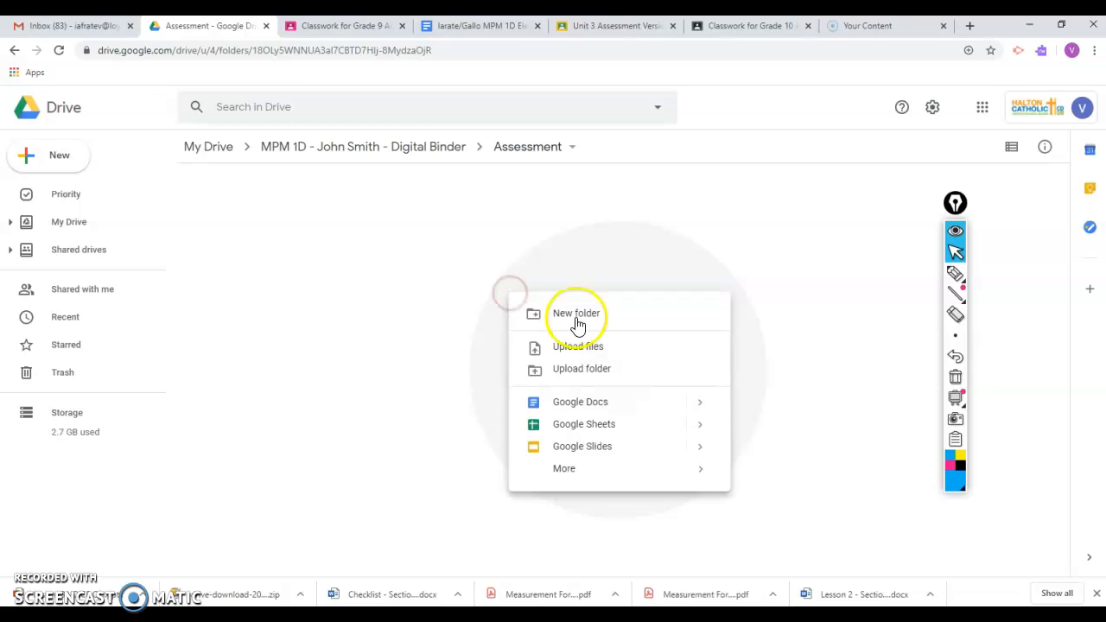
pyautogui.moveTo(697, 405)
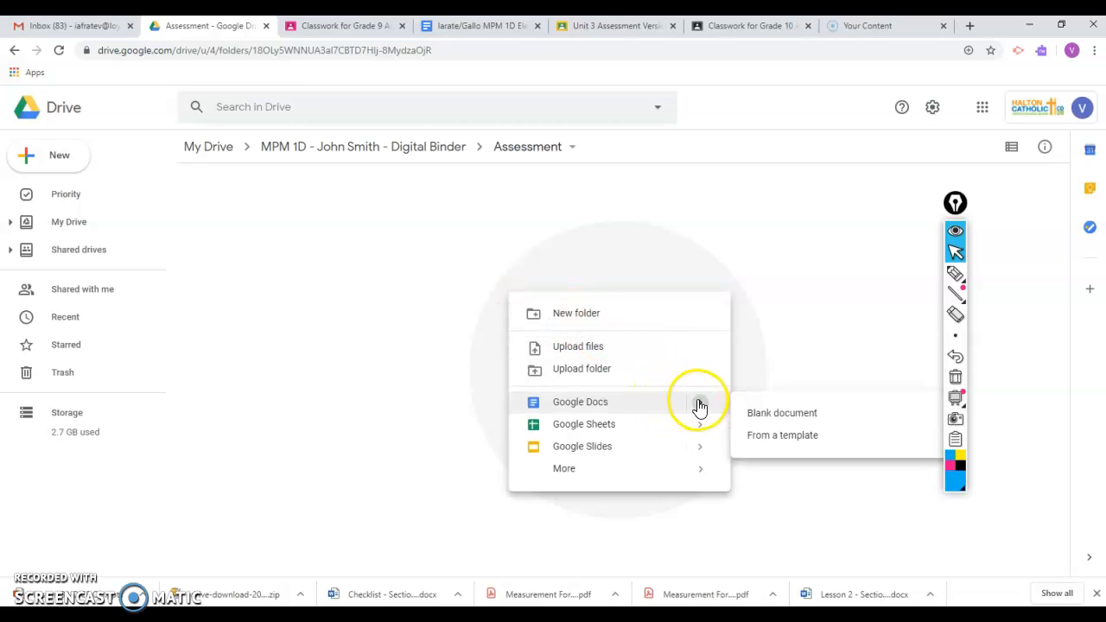
pyautogui.click(767, 415)
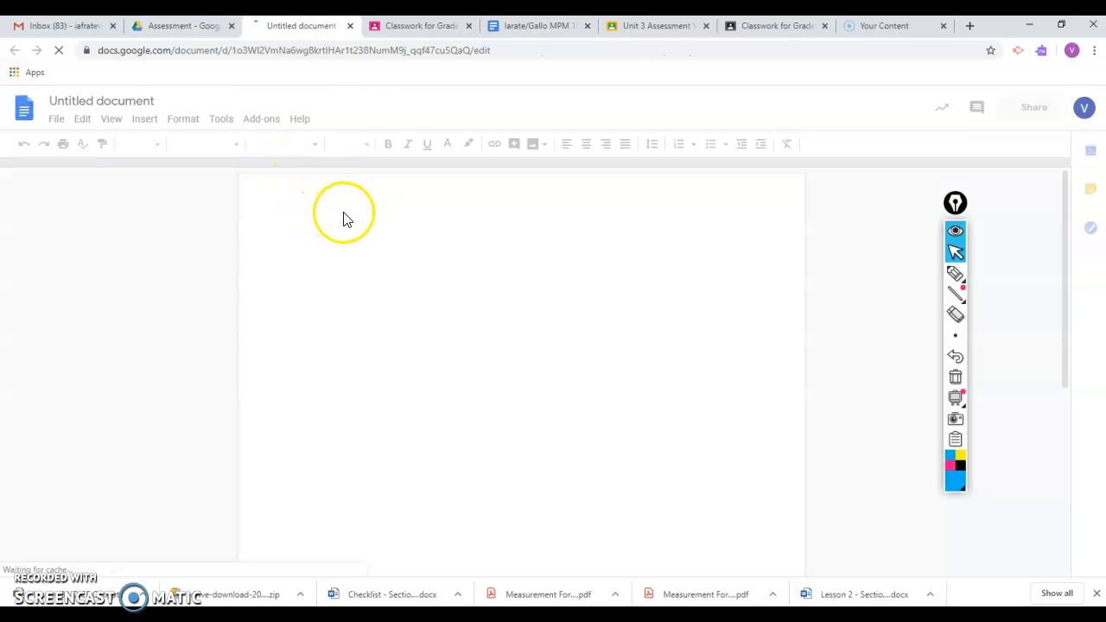
# - Copy the Assessment Tracking Table with its heading from the Electronic Binder Assignment and paste it into the new untitled document
pyautogui.click(522, 26)
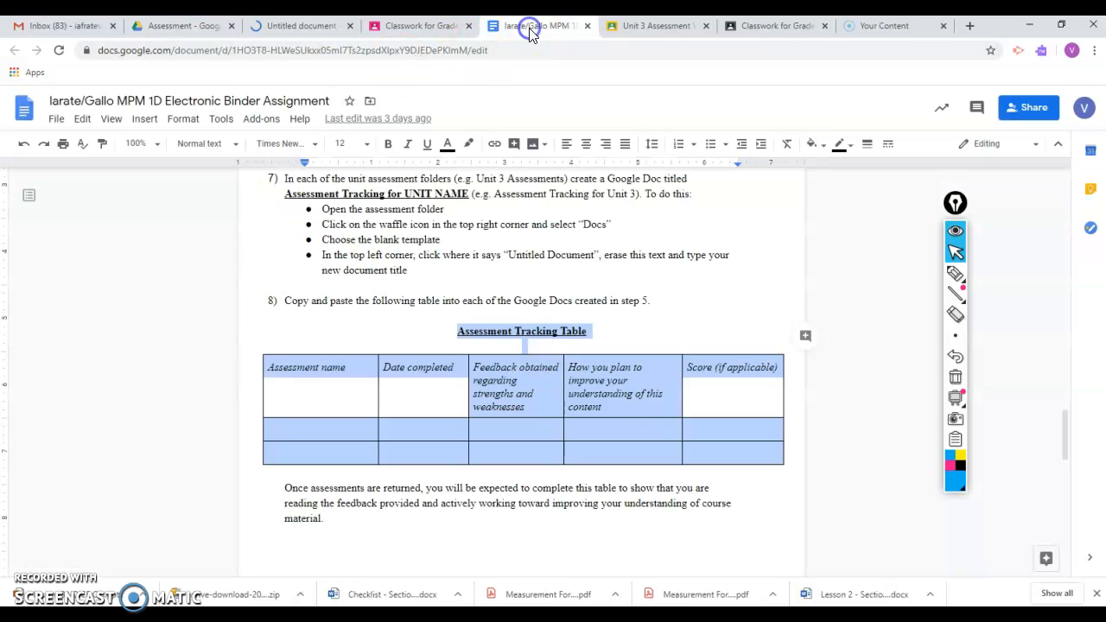
pyautogui.rightClick(514, 331)
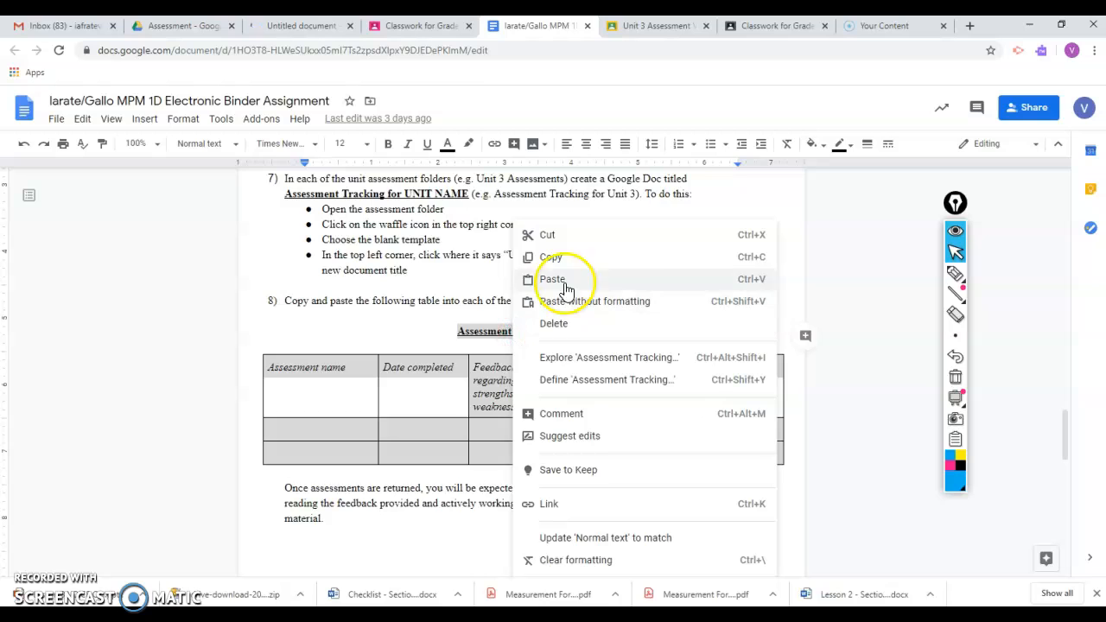
pyautogui.click(575, 254)
pyautogui.click(299, 26)
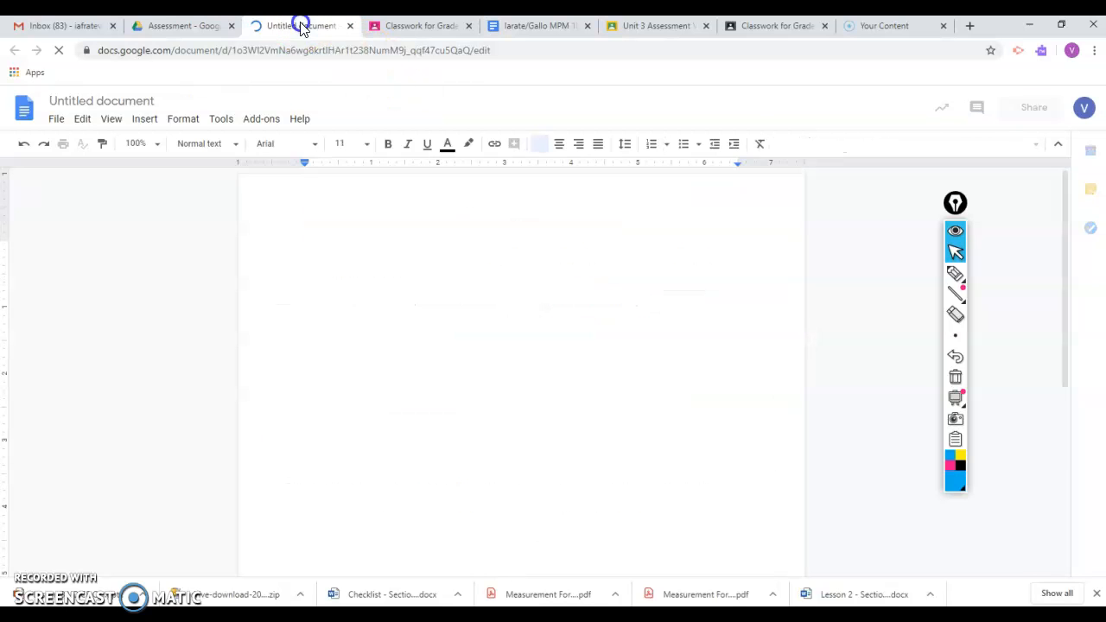
pyautogui.rightClick(333, 246)
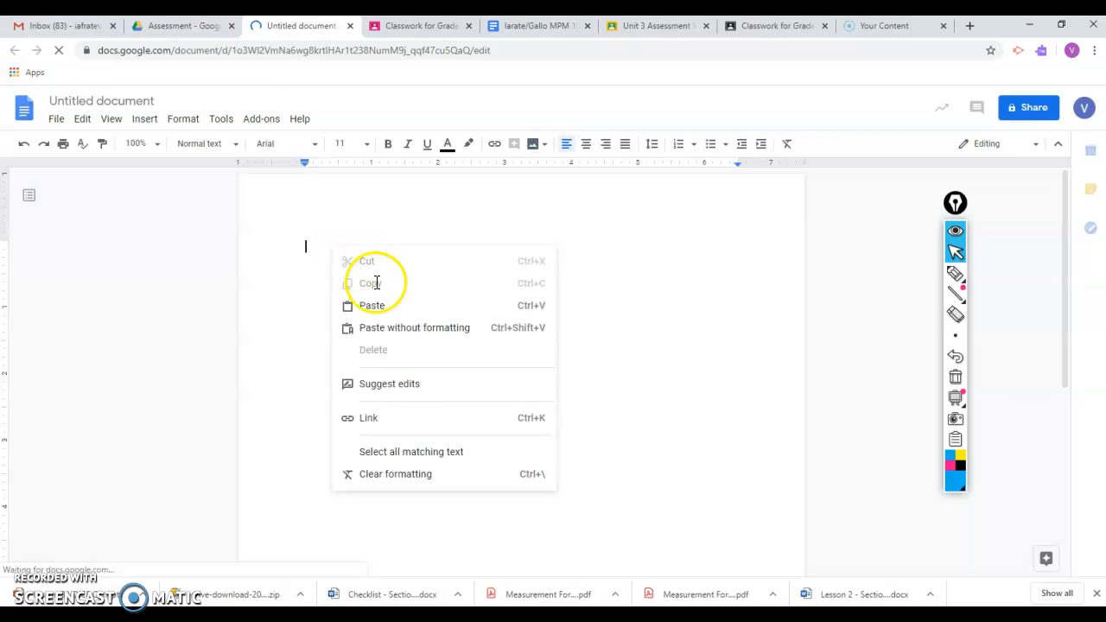
pyautogui.click(395, 303)
# - Enter "quiz" as a trial assessment name in the table's first empty row, check the neighbouring cells and clear the entry
pyautogui.click(357, 341)
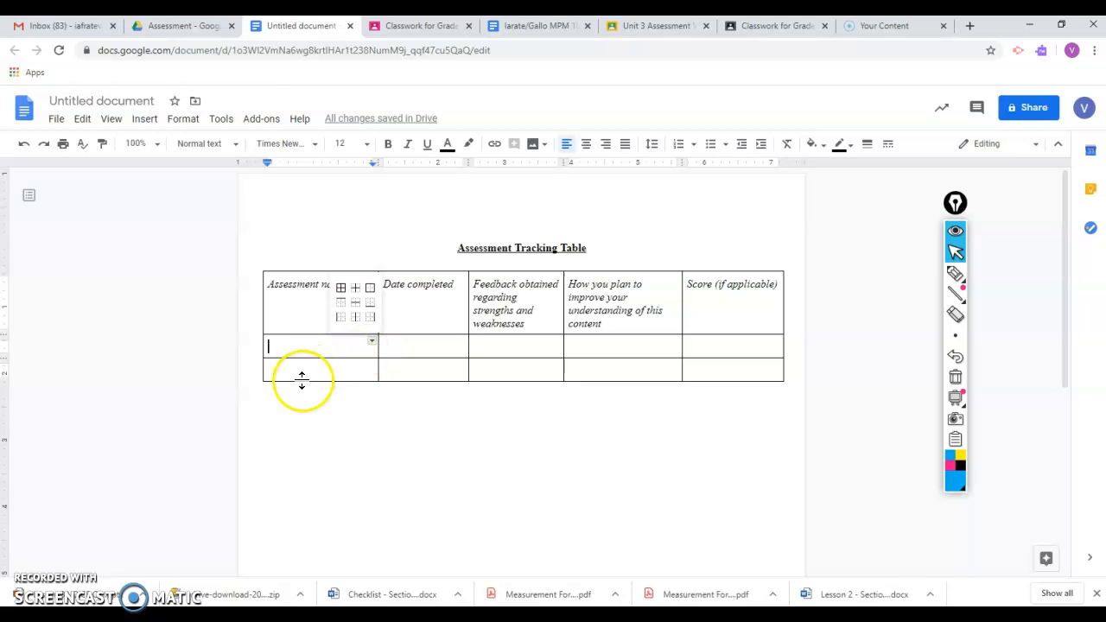
pyautogui.click(293, 396)
pyautogui.click(284, 347)
pyautogui.click(317, 360)
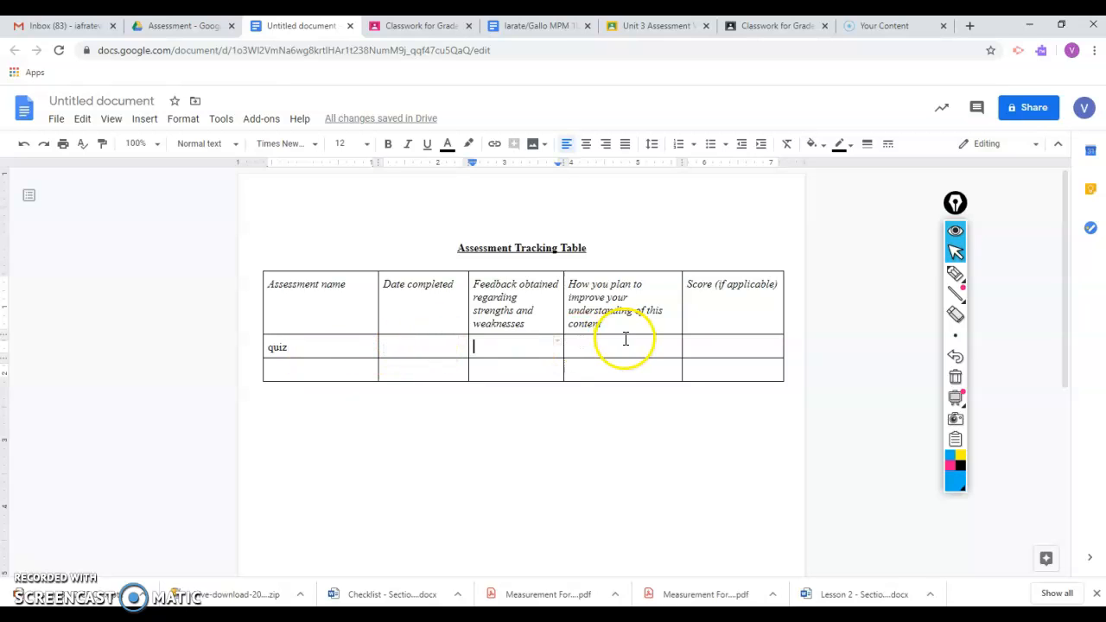
pyautogui.click(733, 345)
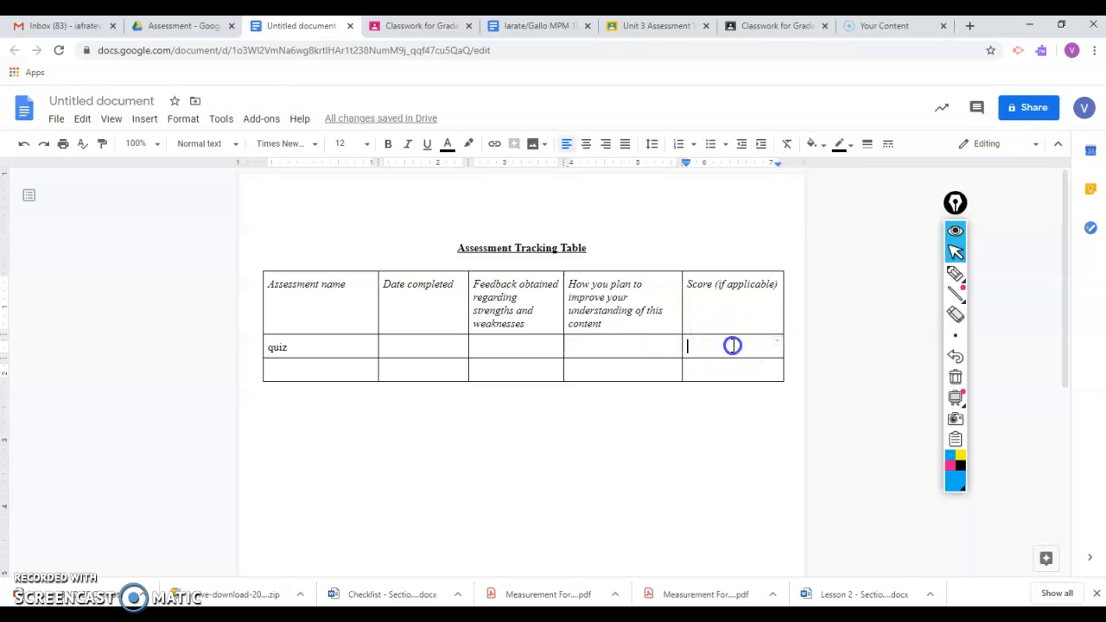
pyautogui.click(333, 354)
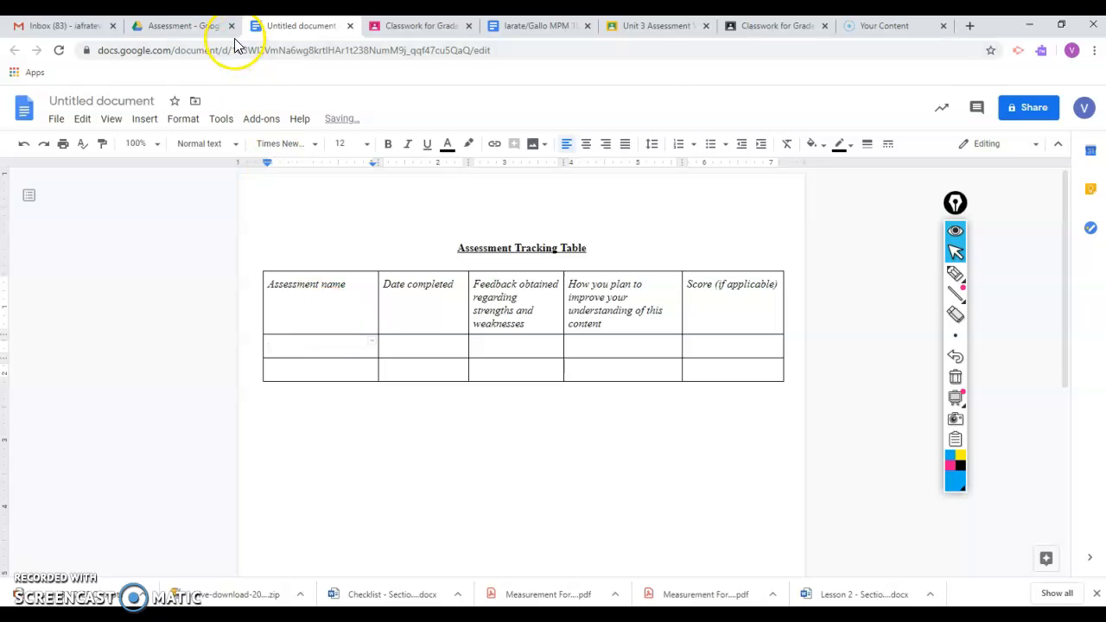
# - Check the Assessment folder in Drive and rename the untitled document as "Assessment Tracking Table"
pyautogui.click(198, 31)
pyautogui.click(346, 148)
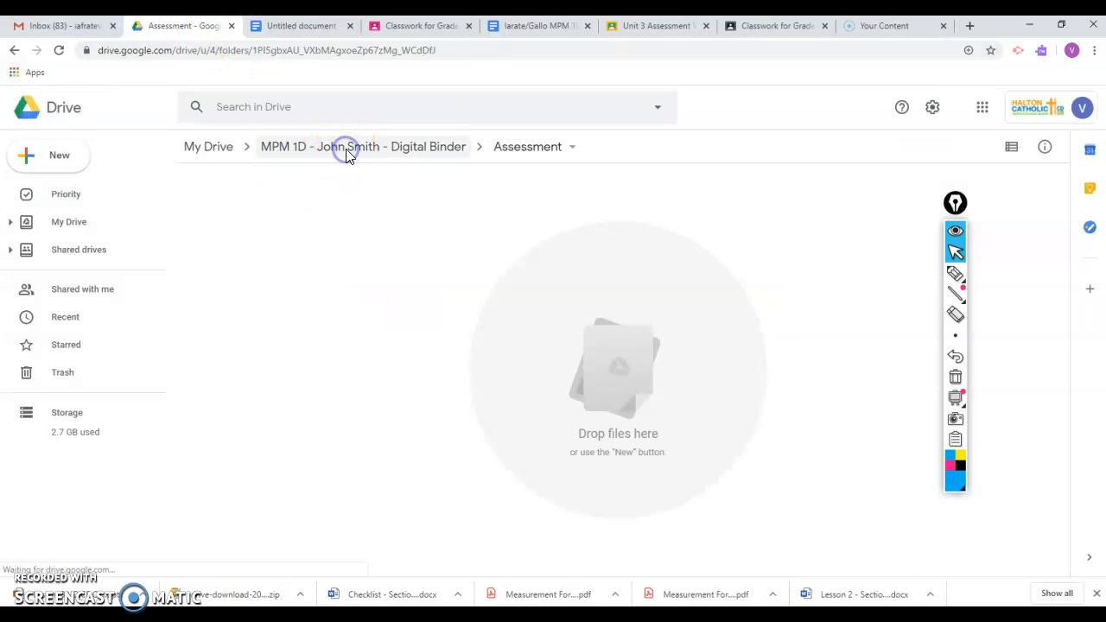
pyautogui.doubleClick(311, 229)
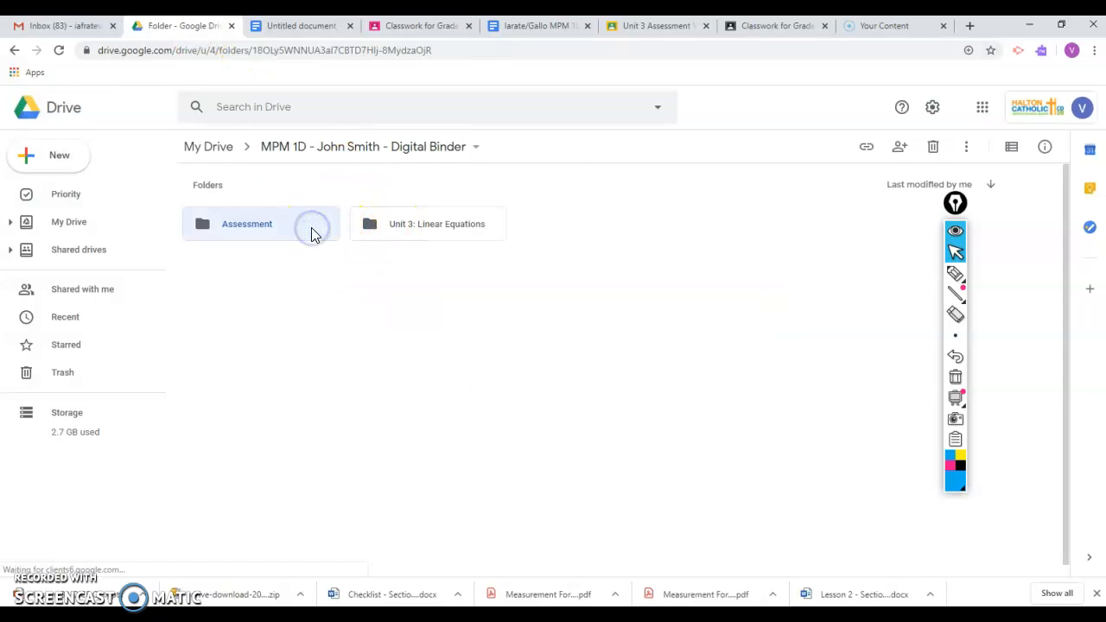
pyautogui.click(315, 28)
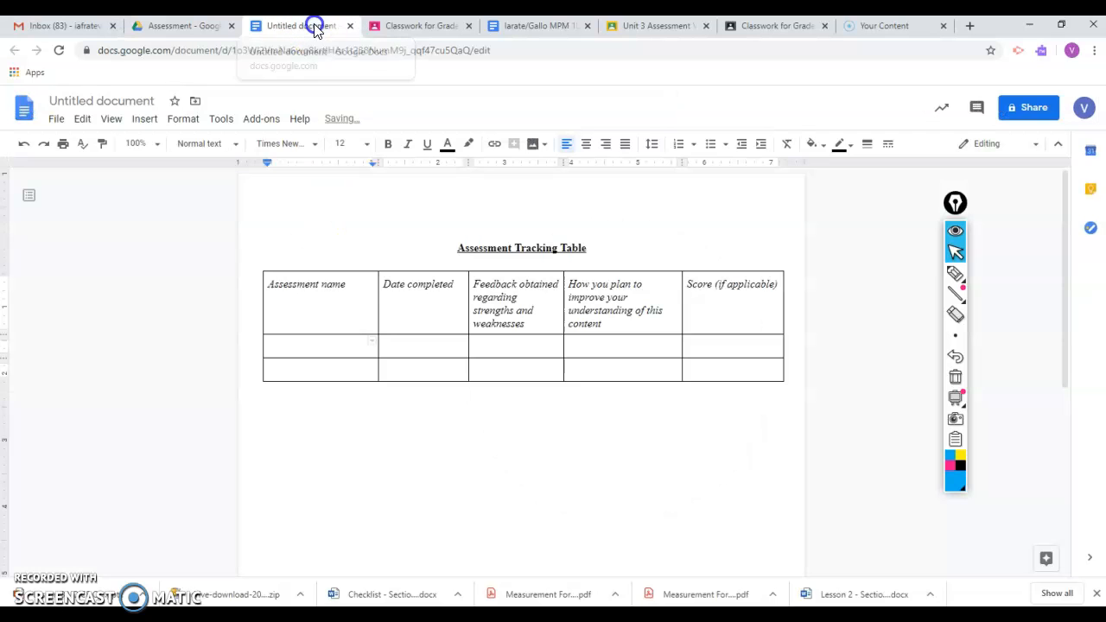
pyautogui.click(101, 101)
pyautogui.click(421, 421)
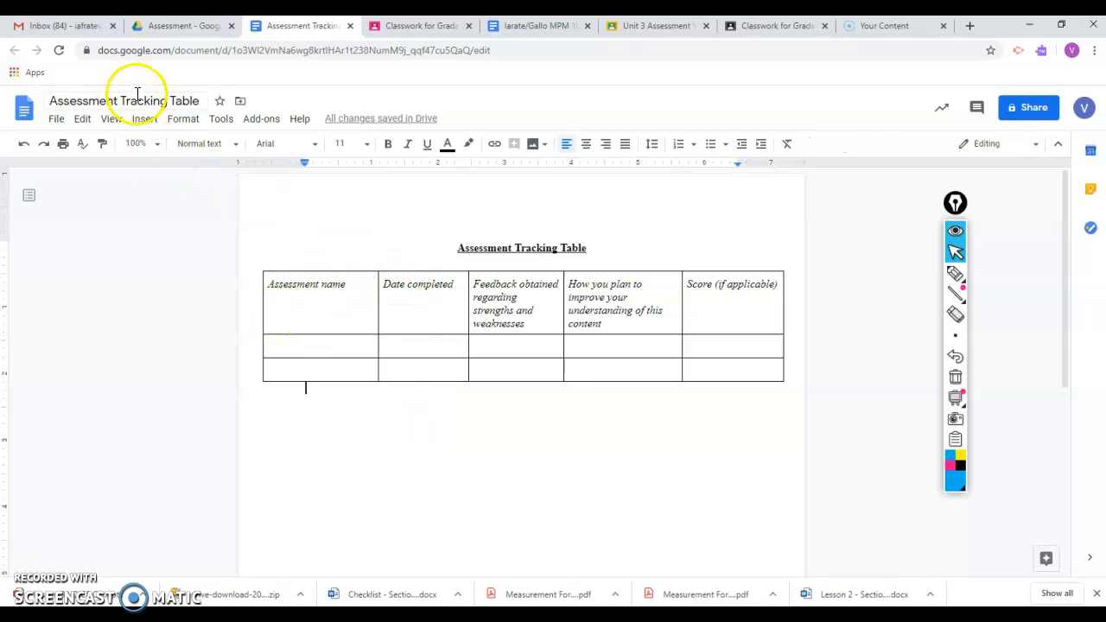
# - Move the Assessment Tracking Table document out of the Assessment folder to the top level of the MPM 1D digital binder
pyautogui.click(56, 118)
pyautogui.moveTo(82, 119)
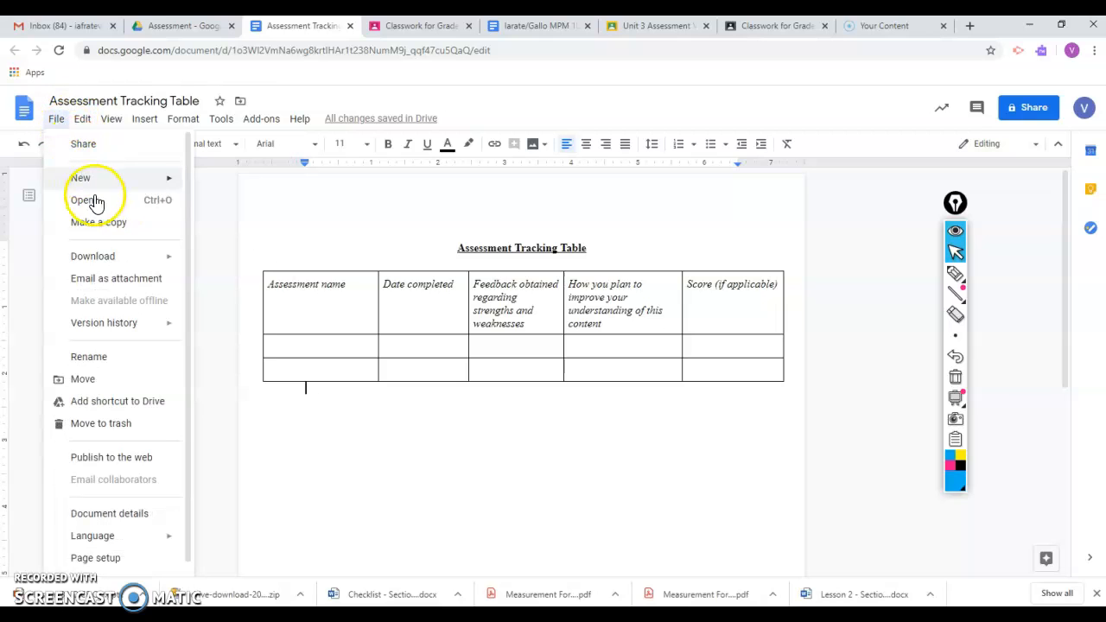
pyautogui.moveTo(110, 259)
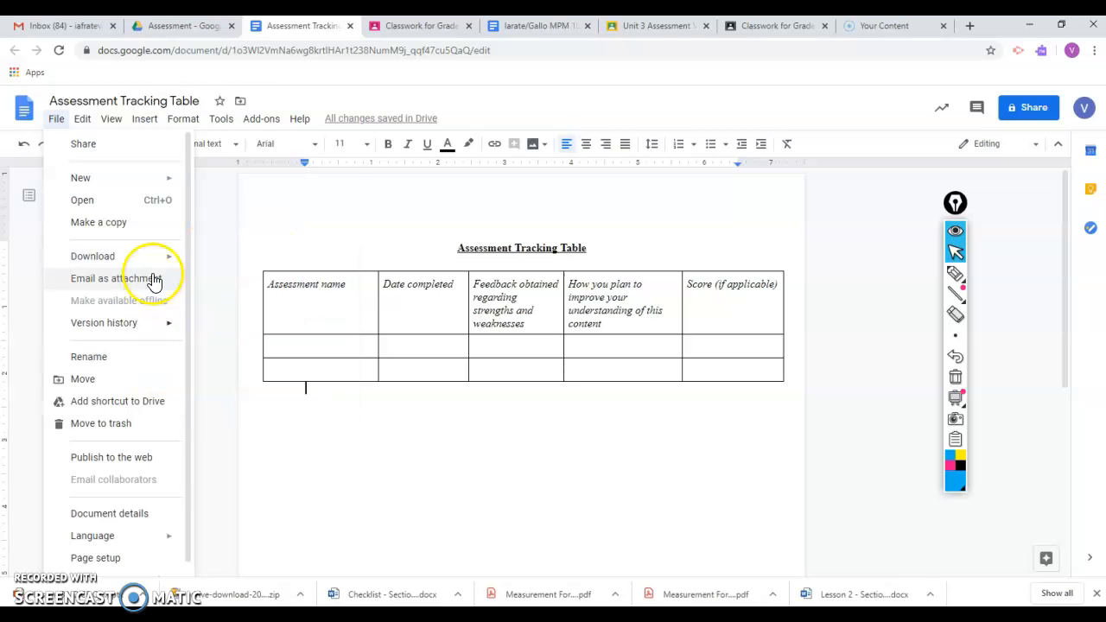
pyautogui.click(132, 380)
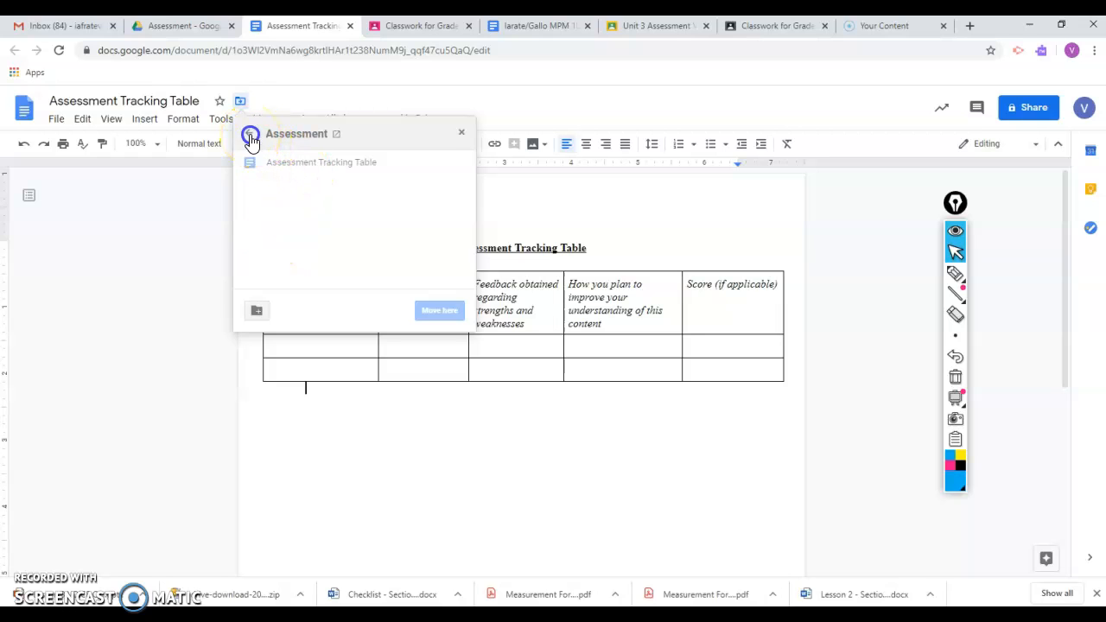
pyautogui.click(251, 137)
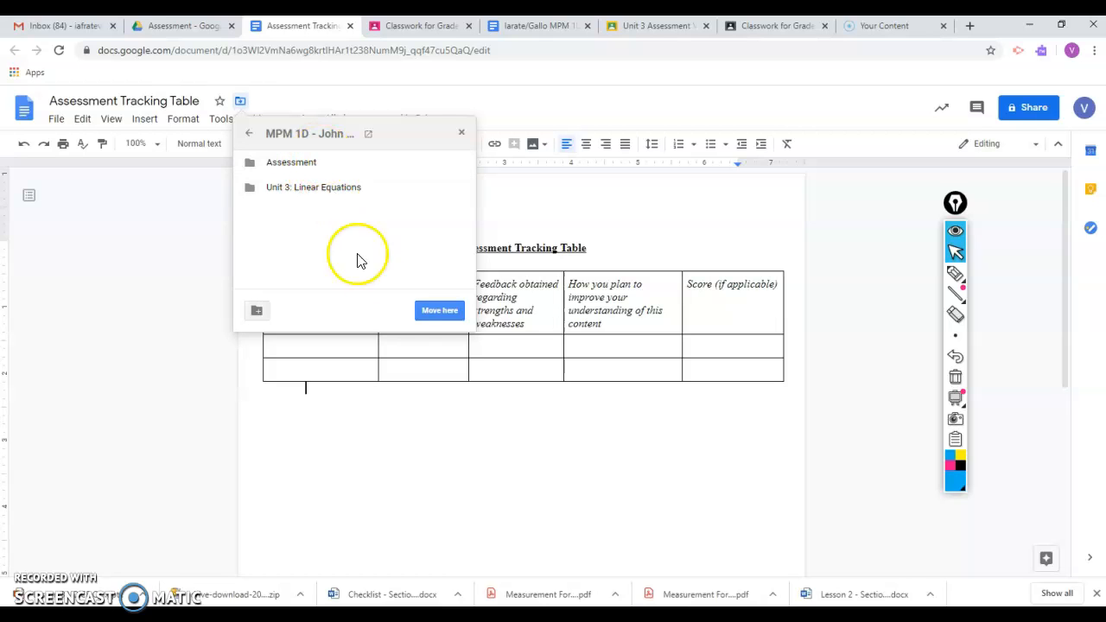
pyautogui.click(432, 311)
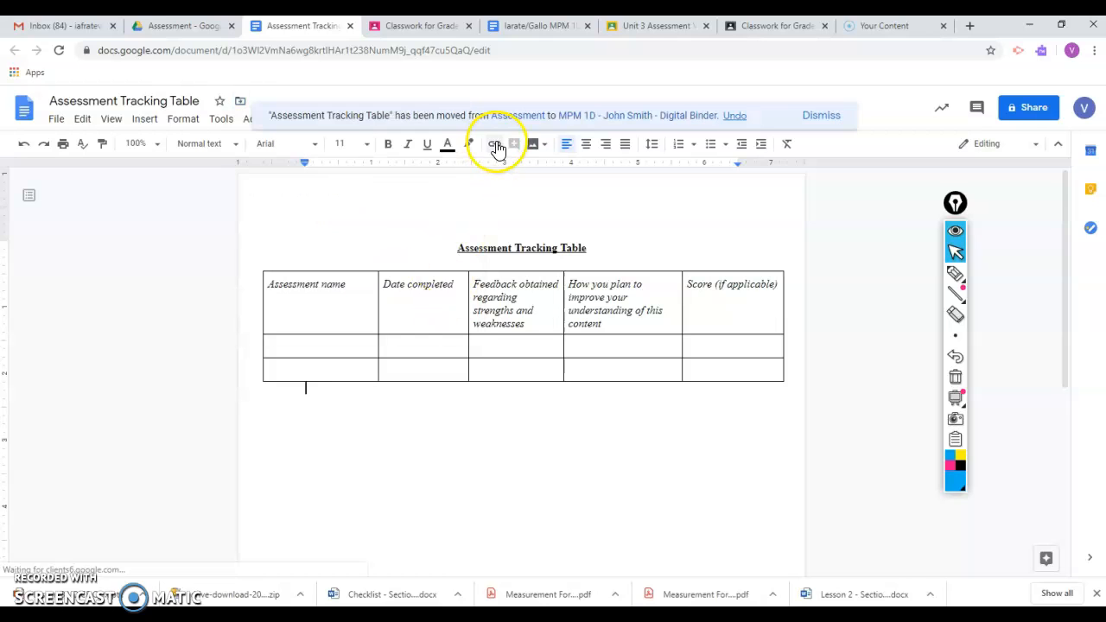
# - Reload the MPM 1D digital binder folder in Drive, move the Assessment Tracking Table document into the Assessment folder and open that folder
pyautogui.click(178, 31)
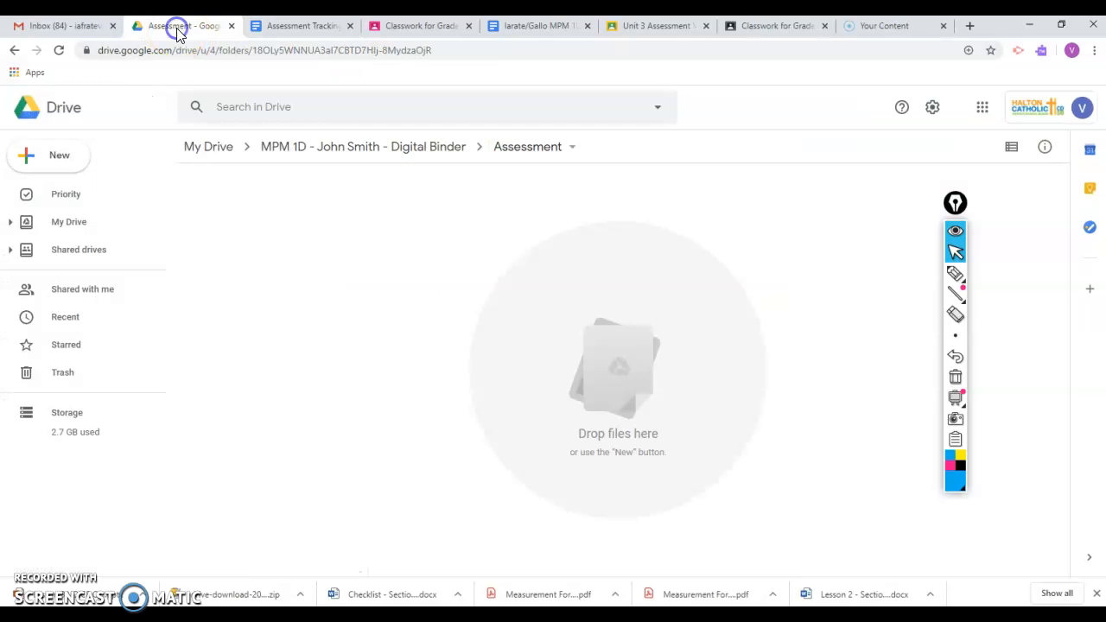
pyautogui.click(294, 149)
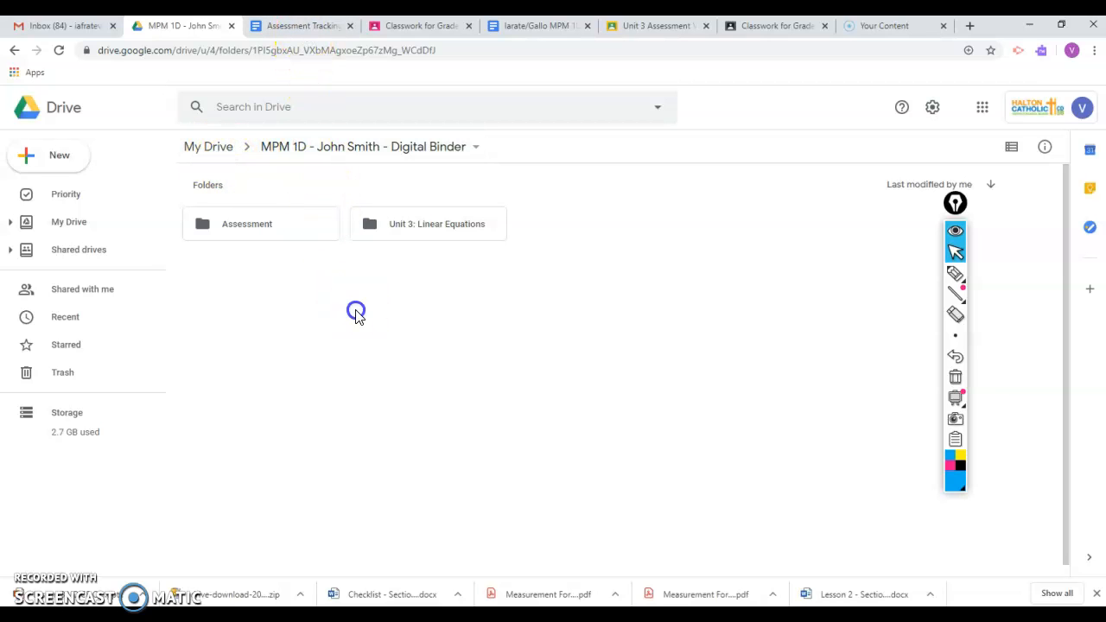
pyautogui.click(327, 53)
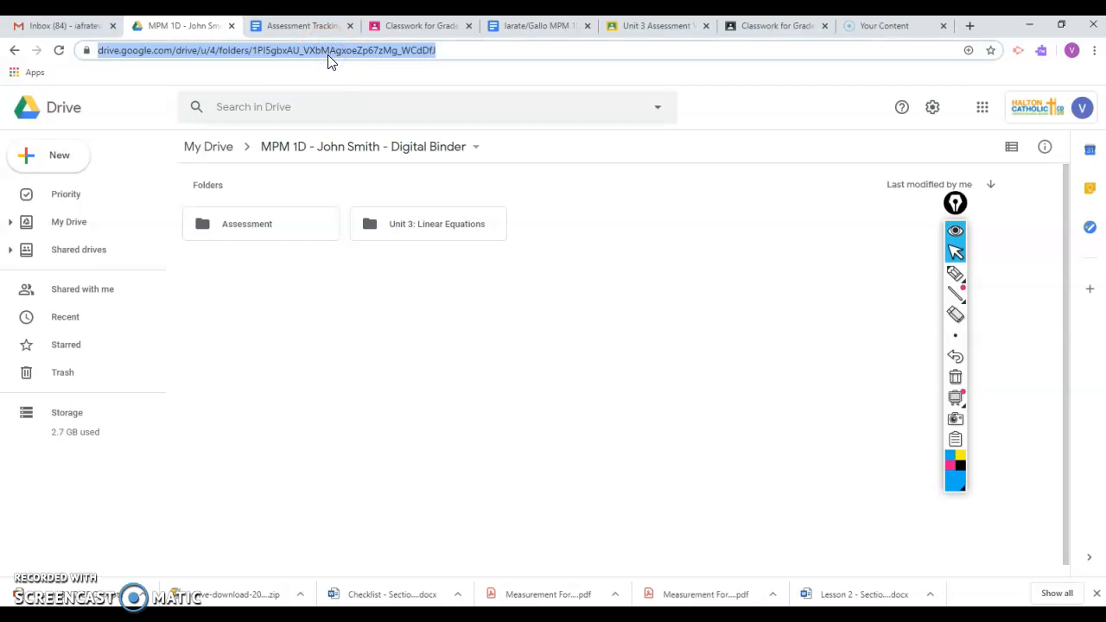
pyautogui.press('Return')
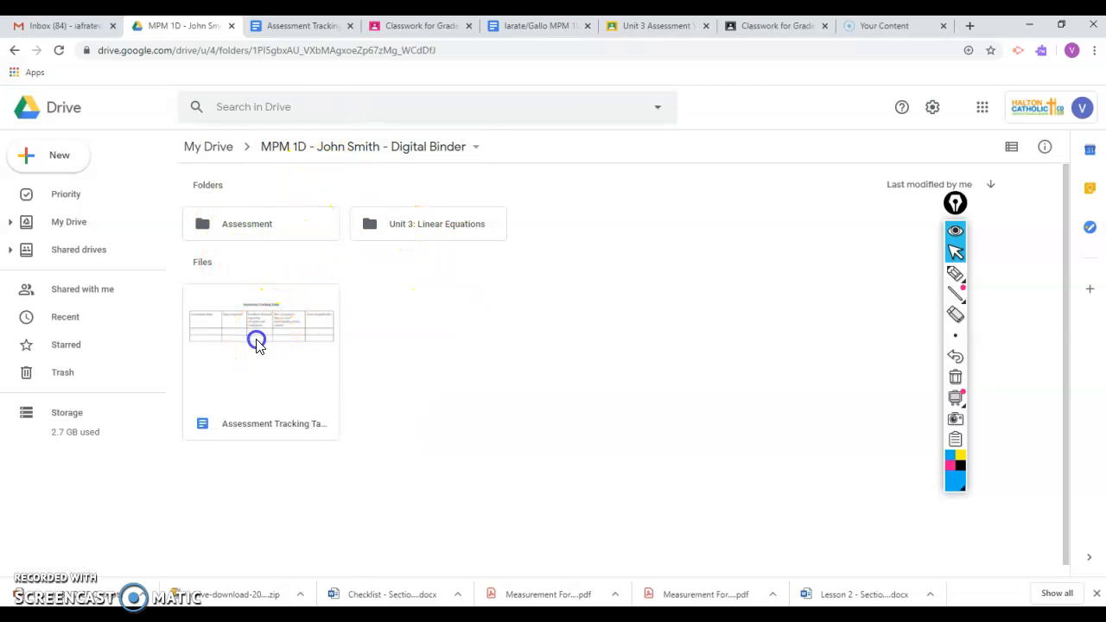
pyautogui.moveTo(316, 243); pyautogui.dragTo(266, 340)
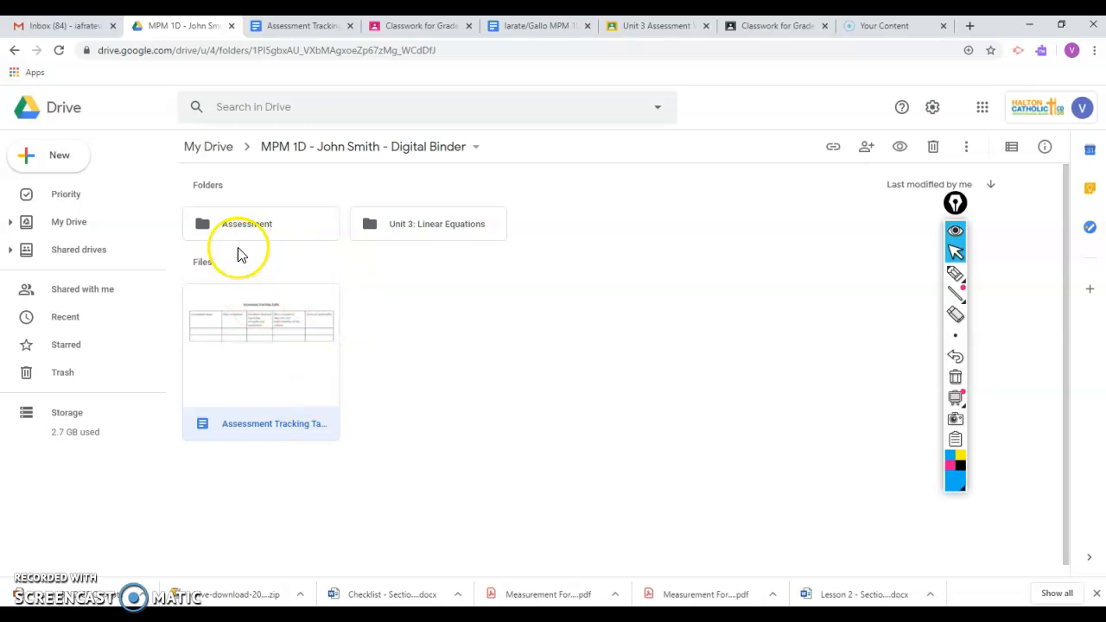
pyautogui.moveTo(259, 316); pyautogui.dragTo(251, 216)
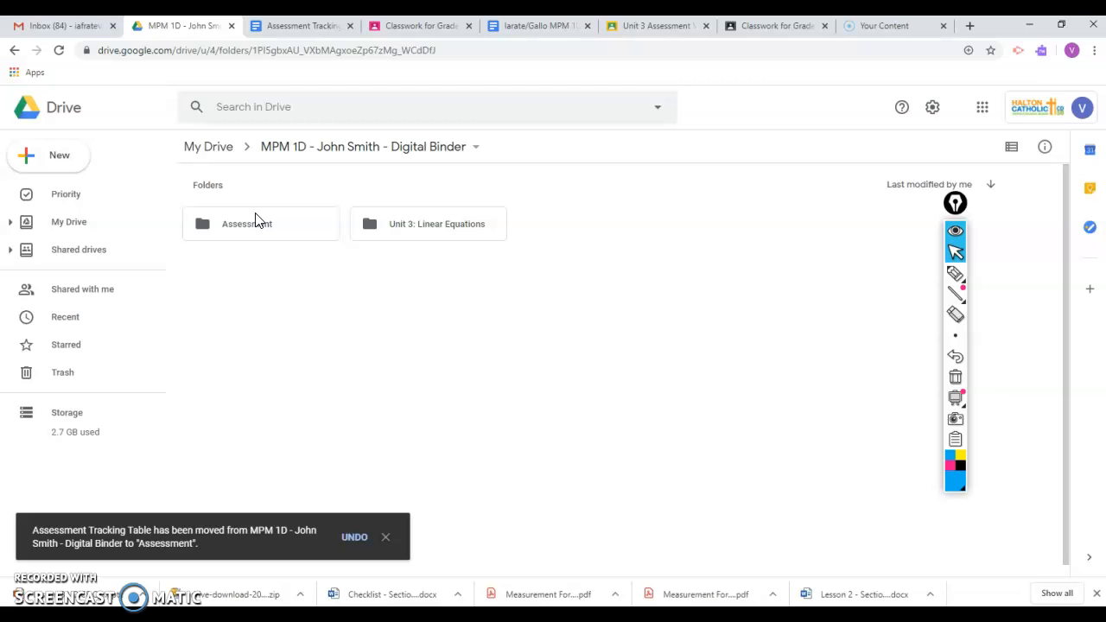
pyautogui.doubleClick(263, 220)
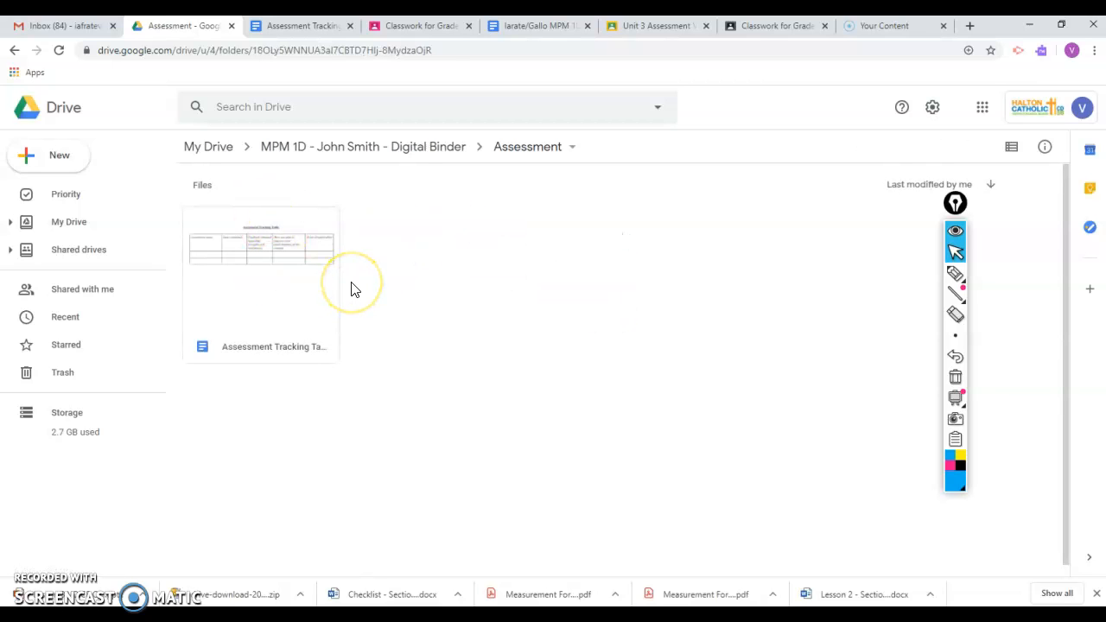
# - Close the Assessment Tracking Table document and review the assessment criteria checklist in the MPM 1D Electronic Binder Assignment, returning to its beginning
pyautogui.click(317, 28)
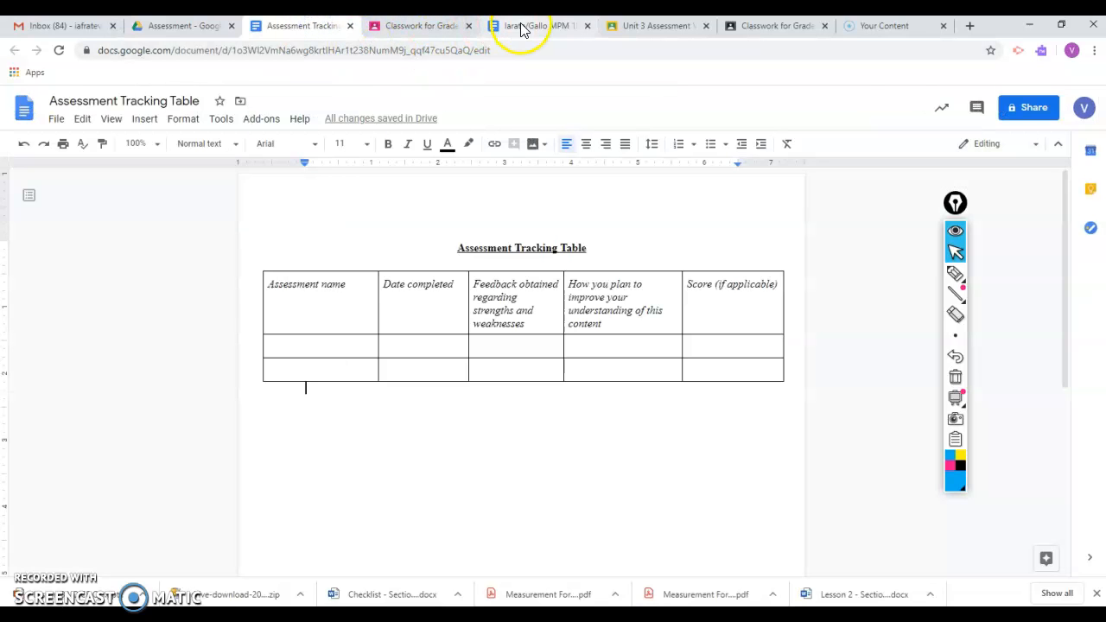
pyautogui.click(350, 25)
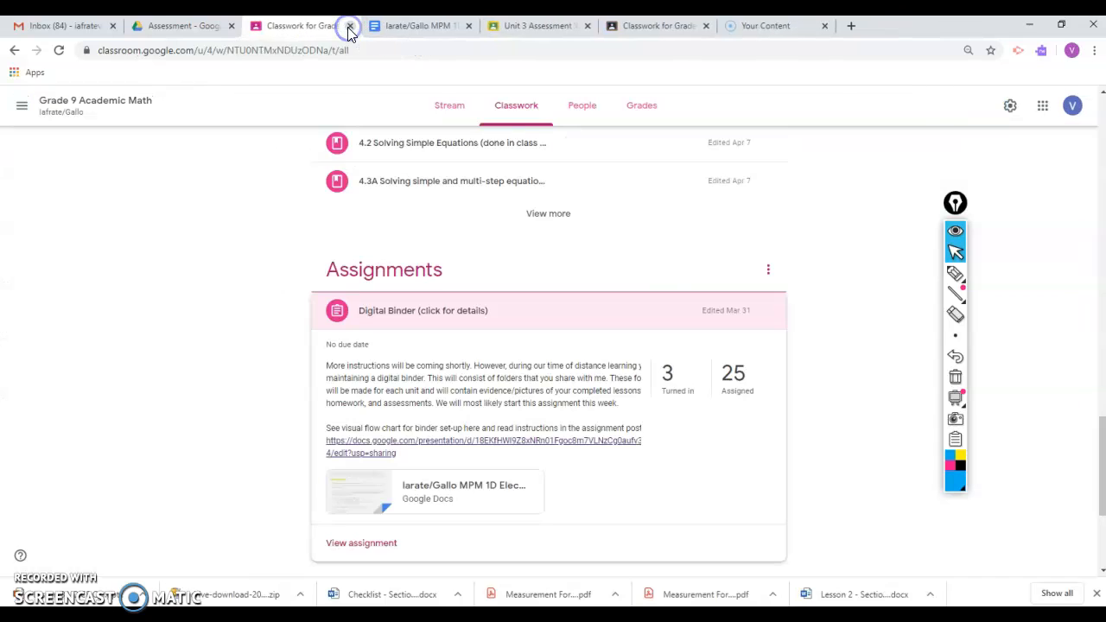
pyautogui.click(465, 27)
pyautogui.scroll(-5, 590, 332)
pyautogui.scroll(-4, 591, 335)
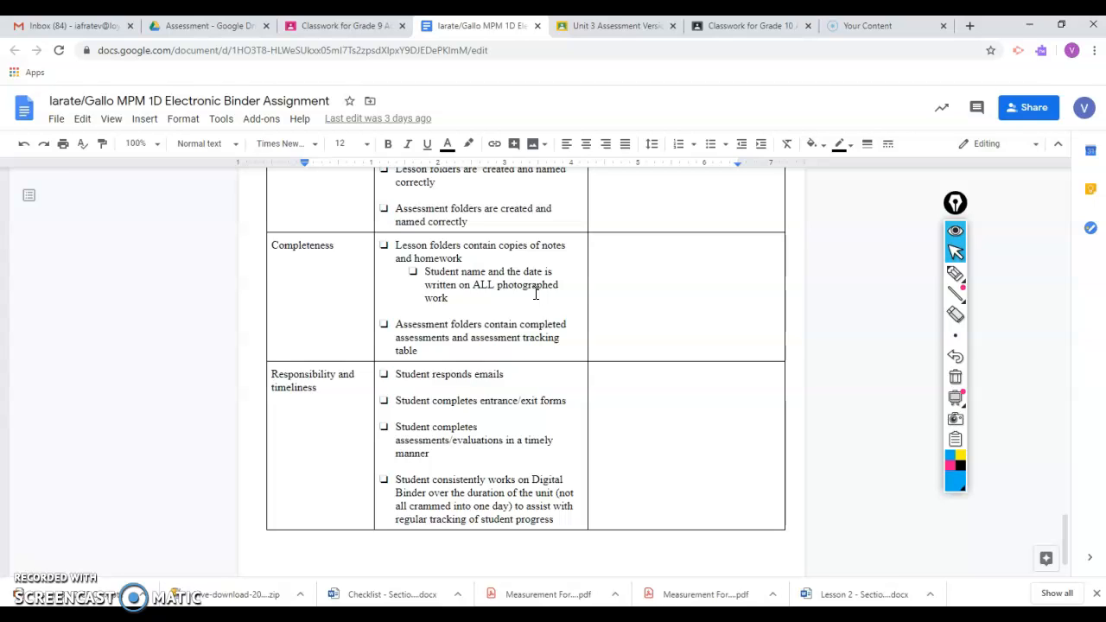
pyautogui.scroll(5, 535, 294)
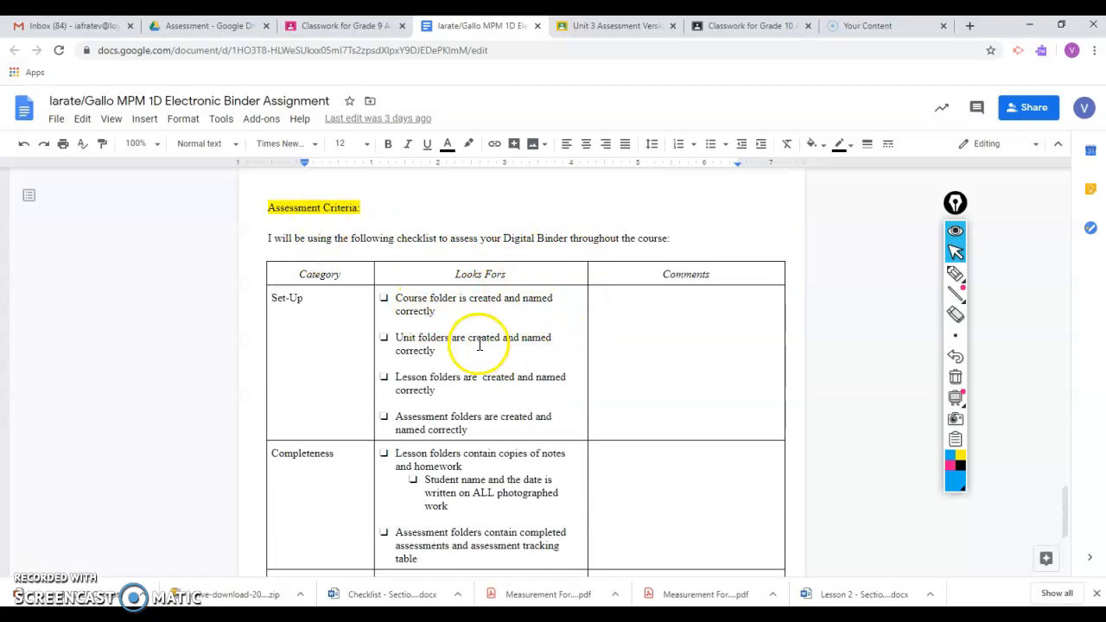
pyautogui.scroll(-4, 523, 352)
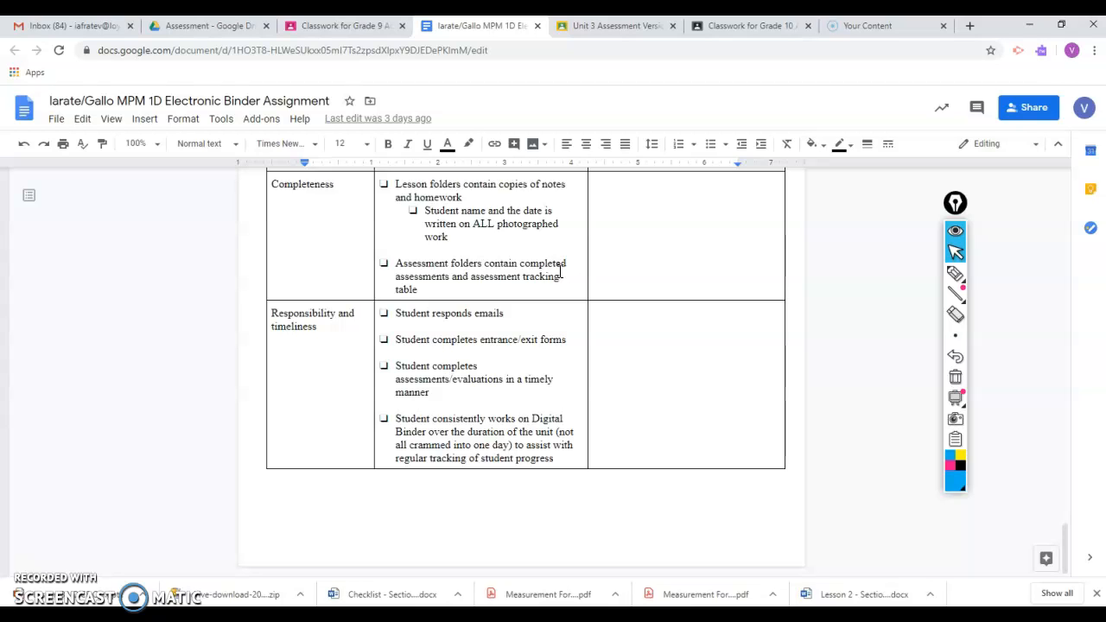
pyautogui.scroll(6, 481, 375)
pyautogui.scroll(15, 506, 343)
pyautogui.scroll(10, 508, 343)
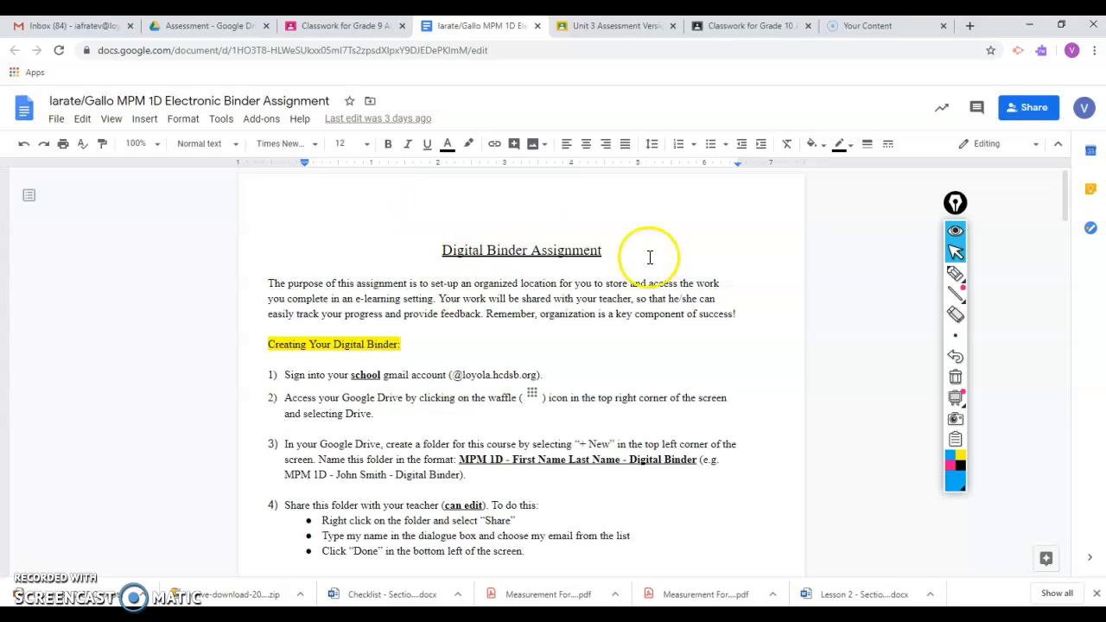